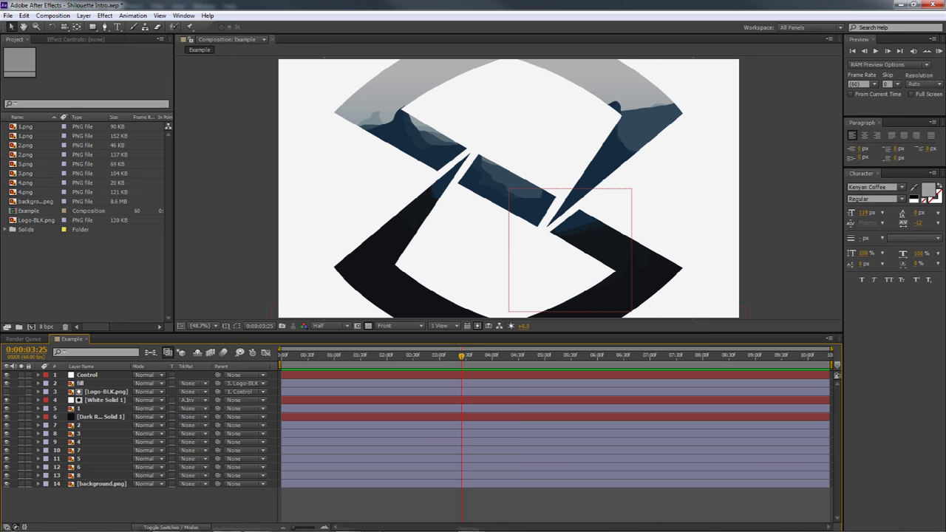
# Switch to Photoshop and look through the Silhouette.psd layers, from the BG layer up to layer 1
pyautogui.moveTo(390, 529)
pyautogui.click(165, 522)
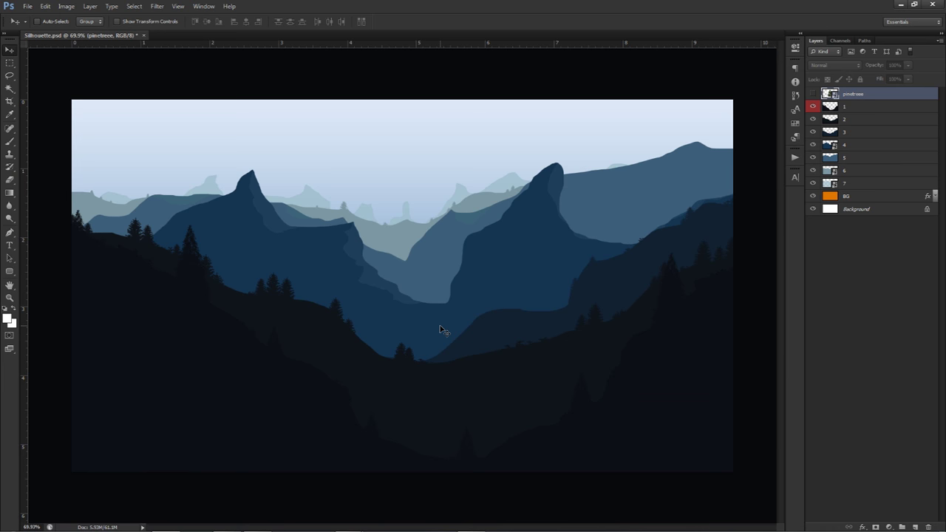
pyautogui.click(825, 198)
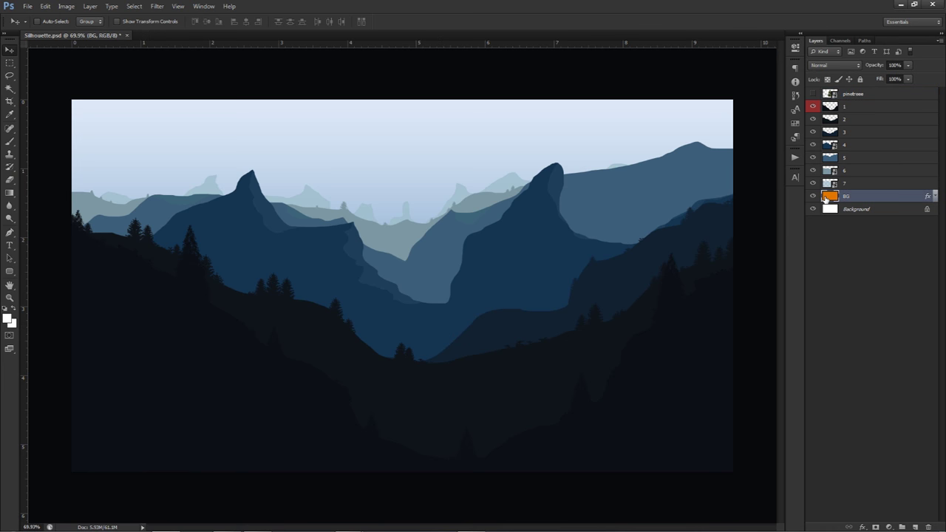
pyautogui.click(829, 108)
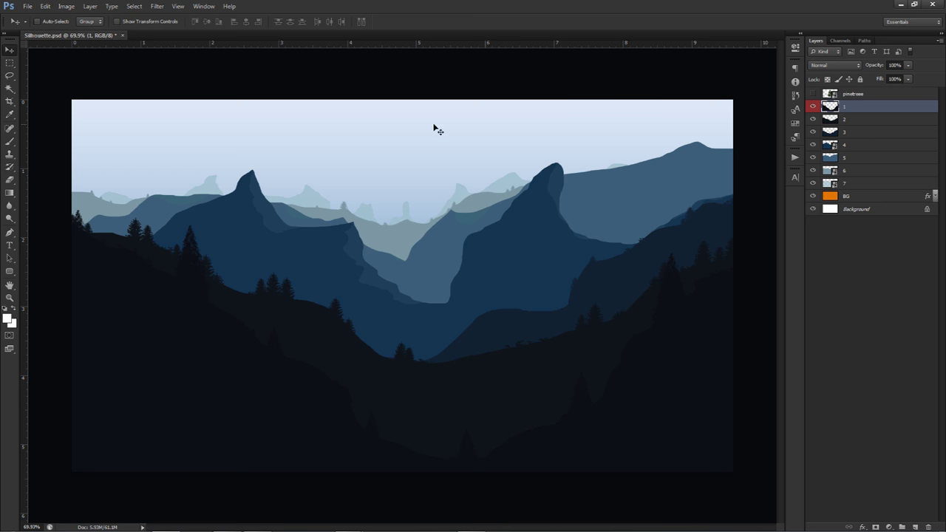
# Switch to After Effects and play a RAM preview of the Example composition
pyautogui.click(226, 526)
pyautogui.press('KP_0')
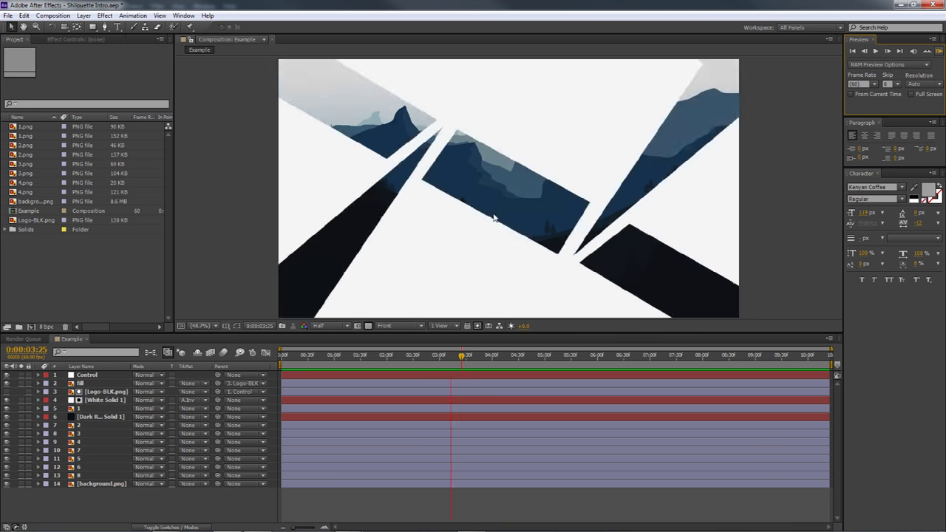
pyautogui.click(939, 52)
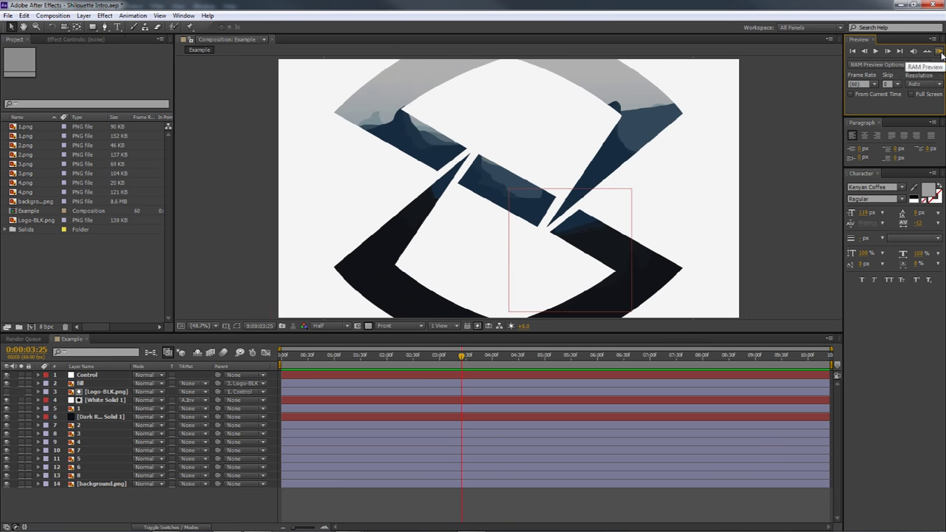
# Switch back to Photoshop and hide layers 2 to 7 and BG, keeping only layer 1 over the white Background
pyautogui.click(166, 527)
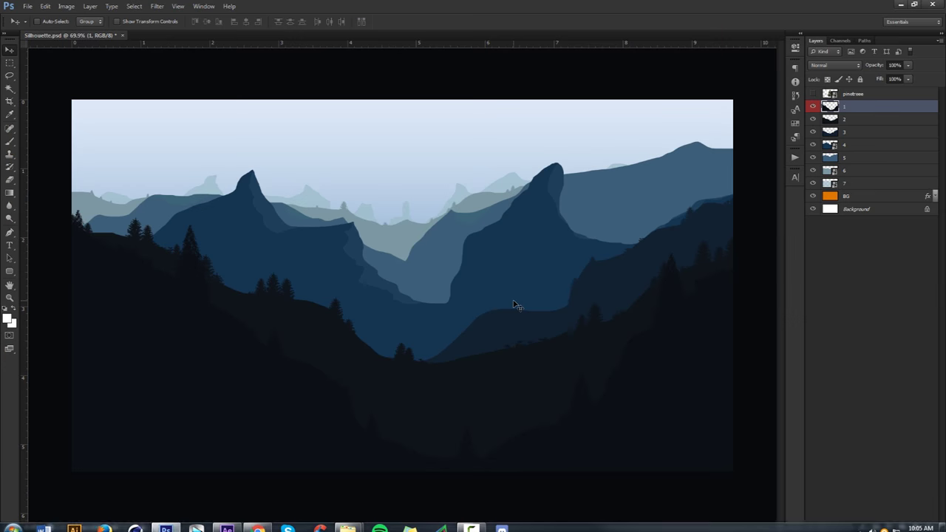
pyautogui.moveTo(813, 107); pyautogui.dragTo(813, 198)
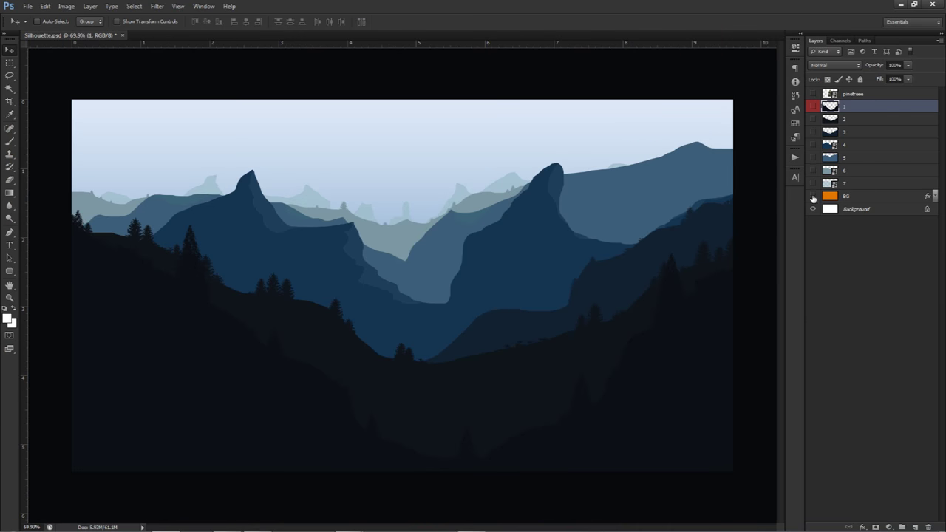
pyautogui.click(813, 106)
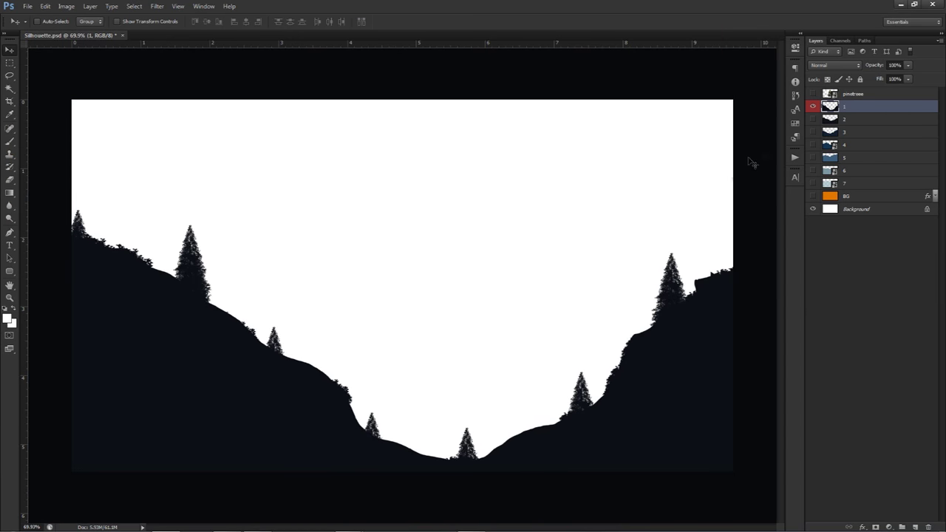
# Sample the dark hill of layer 1 as the foreground color, 0c0f14
pyautogui.click(8, 319)
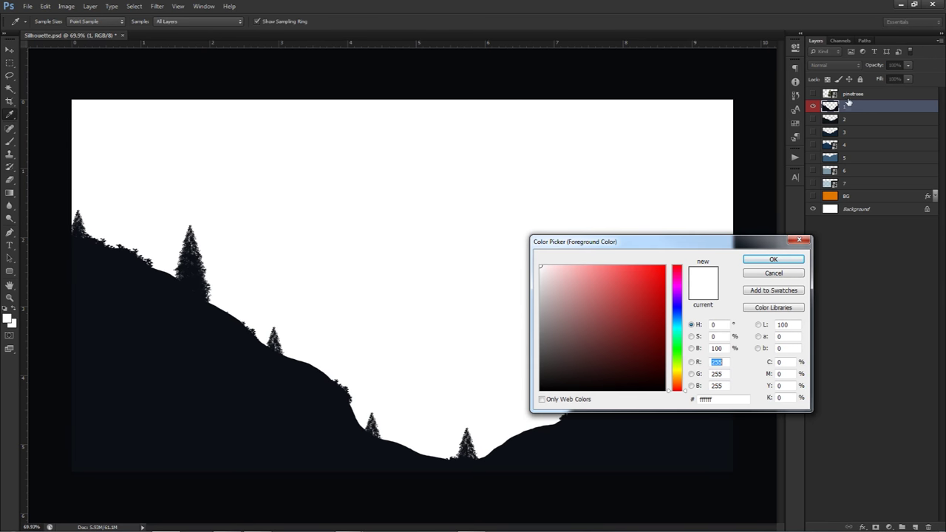
pyautogui.click(266, 366)
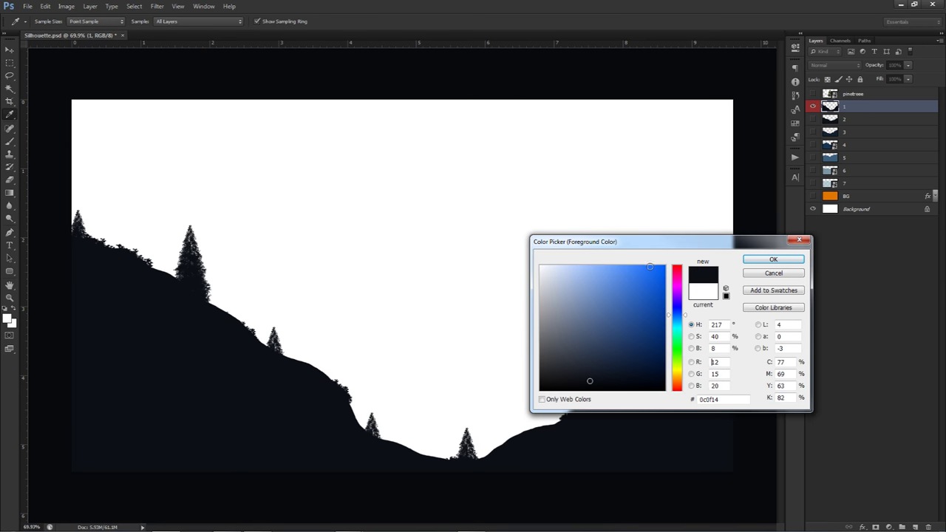
pyautogui.doubleClick(724, 403)
pyautogui.click(770, 259)
pyautogui.press('v')
# Toggle the visibility of layers 1 and 2, and reveal layers 3 and 4 to examine how the silhouettes stack
pyautogui.click(813, 120)
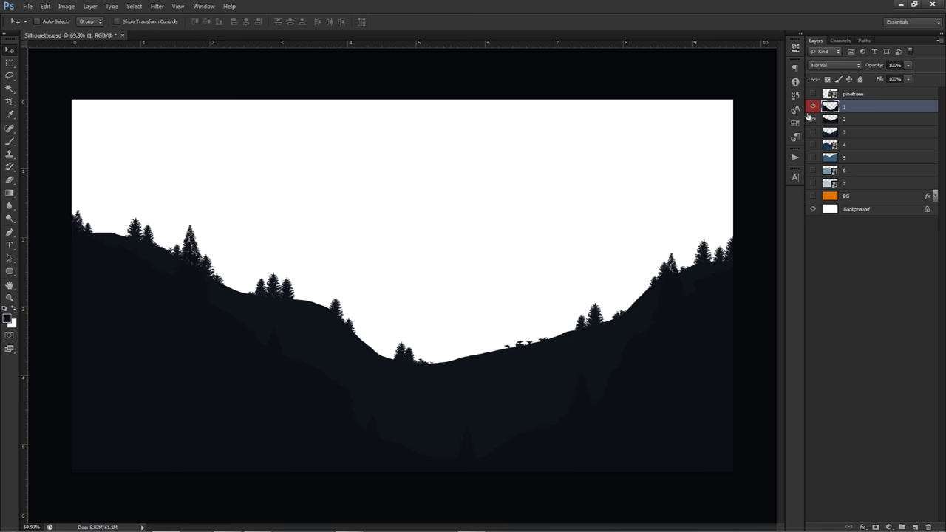
pyautogui.click(813, 120)
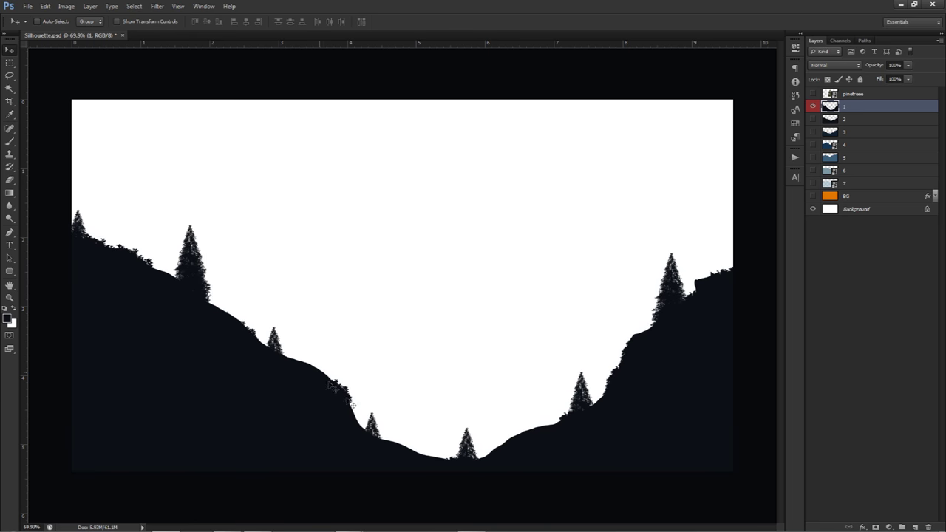
pyautogui.click(813, 119)
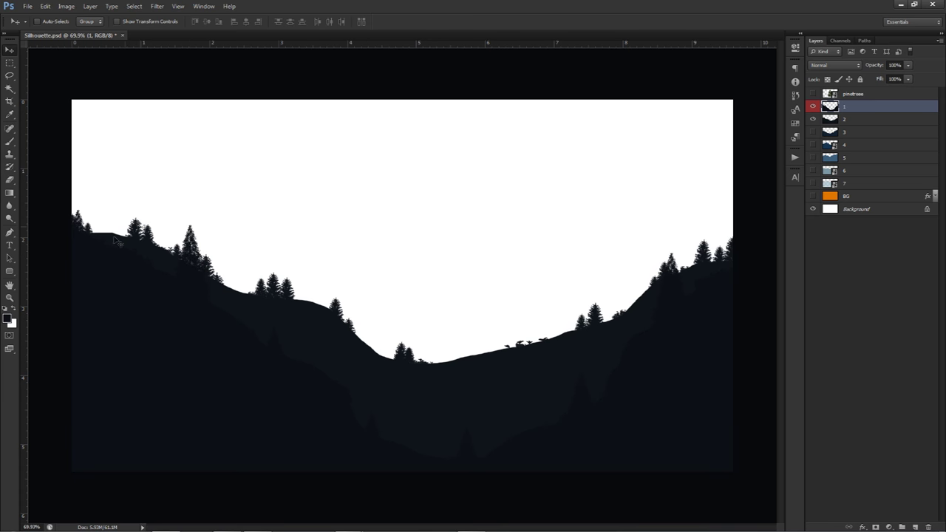
pyautogui.click(813, 107)
pyautogui.click(813, 120)
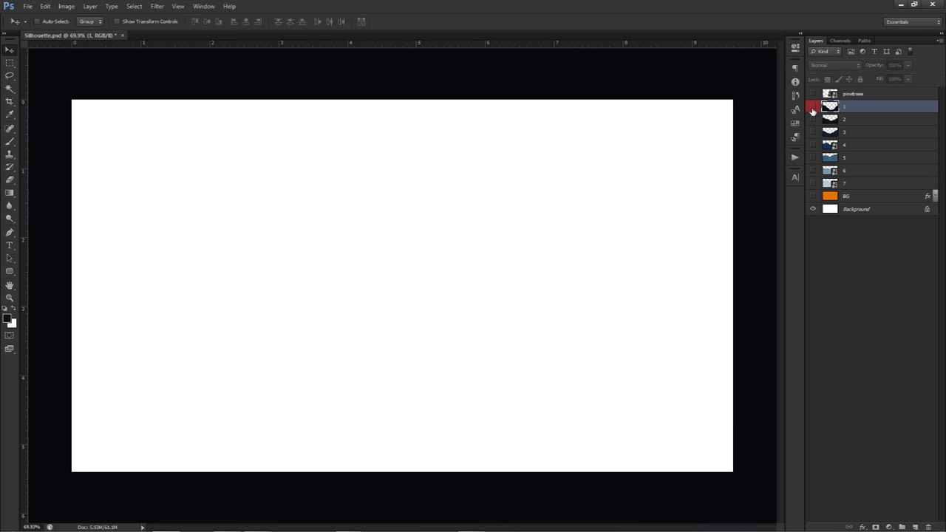
pyautogui.click(813, 107)
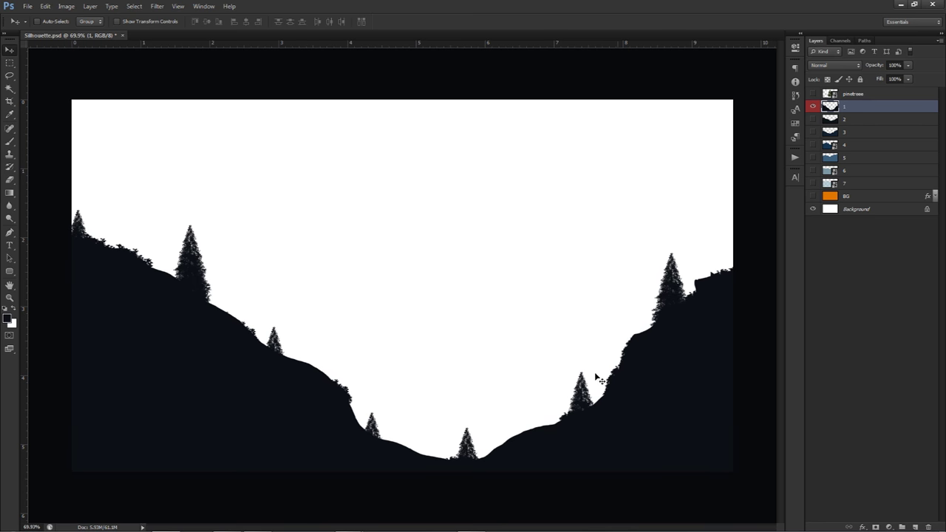
pyautogui.click(813, 120)
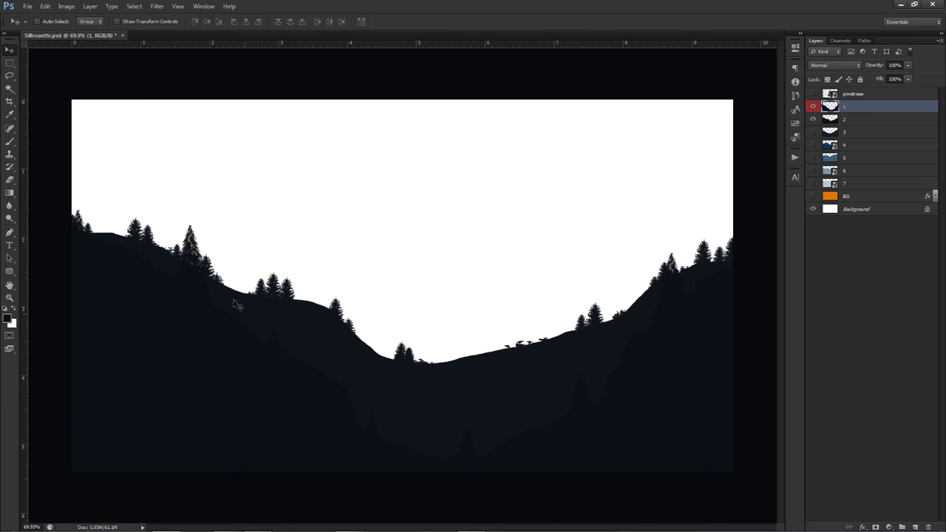
pyautogui.click(813, 132)
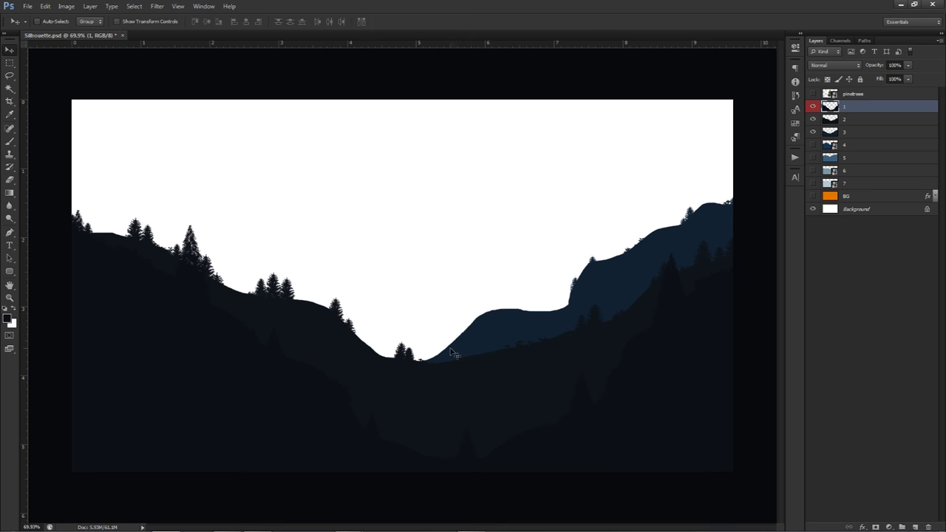
pyautogui.click(813, 145)
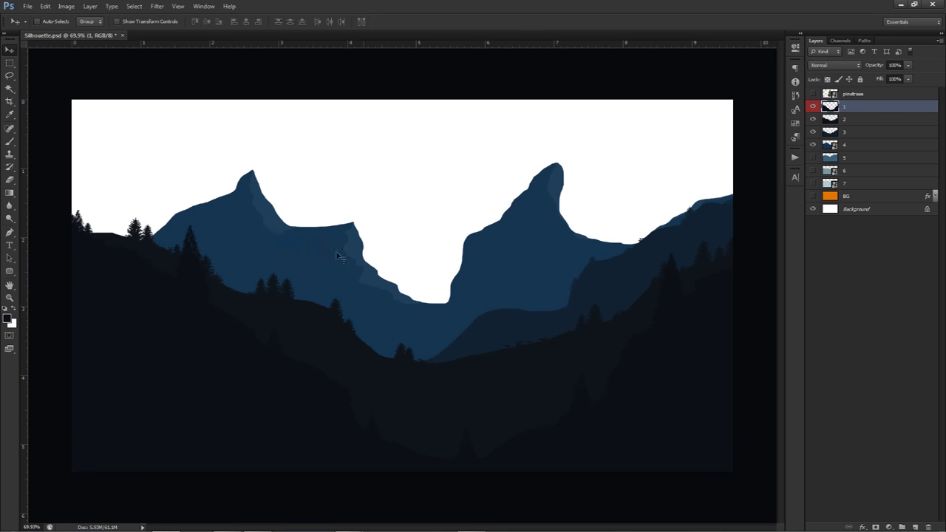
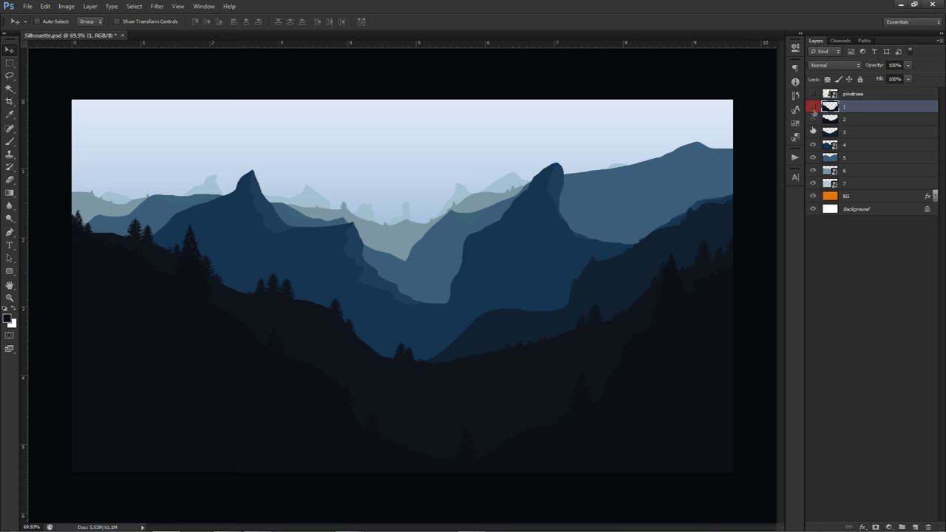
# Hide all silhouette layers so only the white Background shows, and add an empty layer above layer 1 for brush painting
pyautogui.keyDown('alt'); pyautogui.click(813, 208); pyautogui.keyUp('alt')
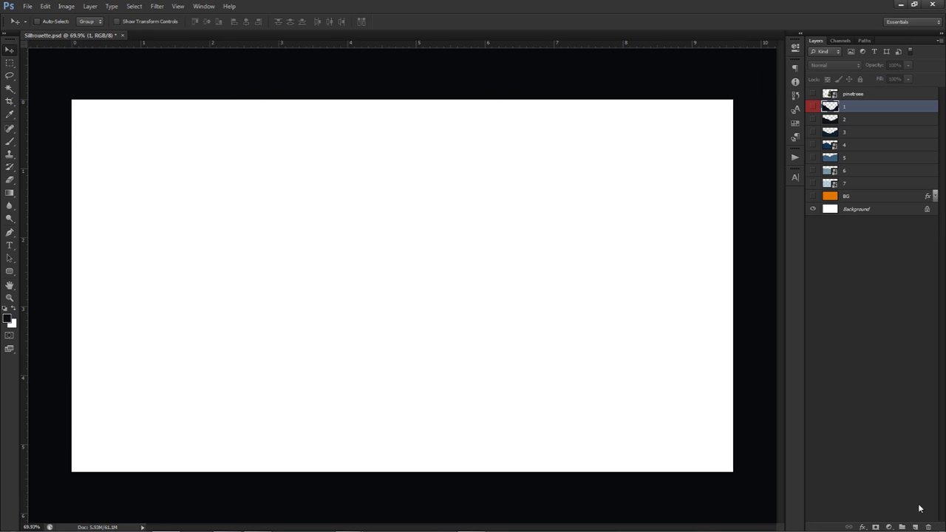
pyautogui.click(915, 527)
pyautogui.press('b')
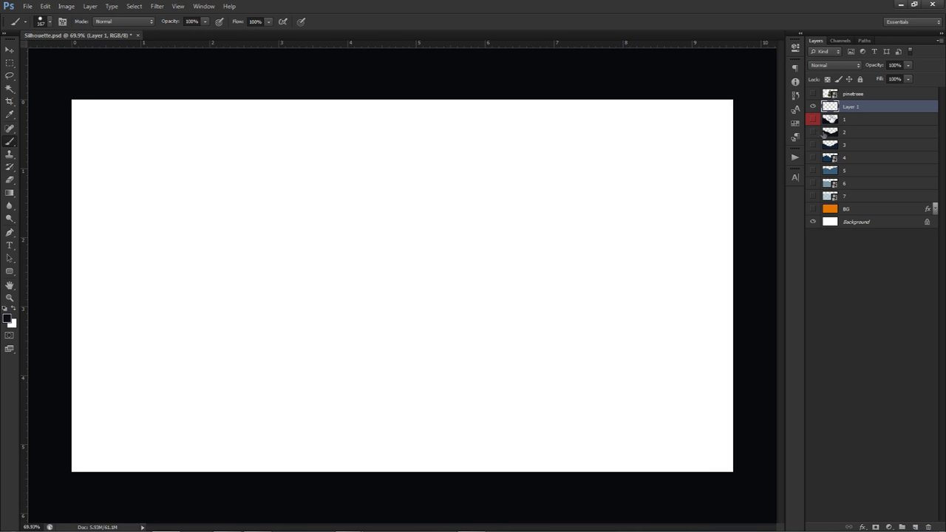
pyautogui.click(813, 119)
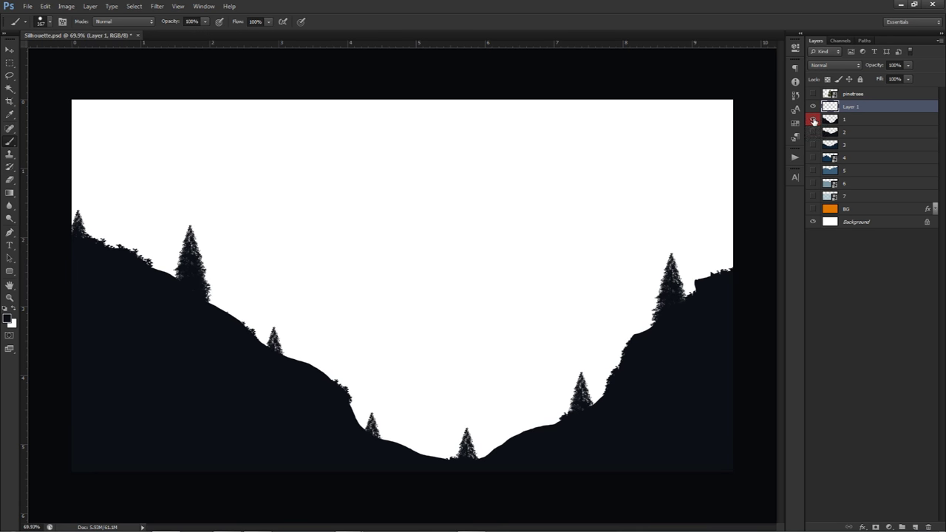
pyautogui.click(813, 120)
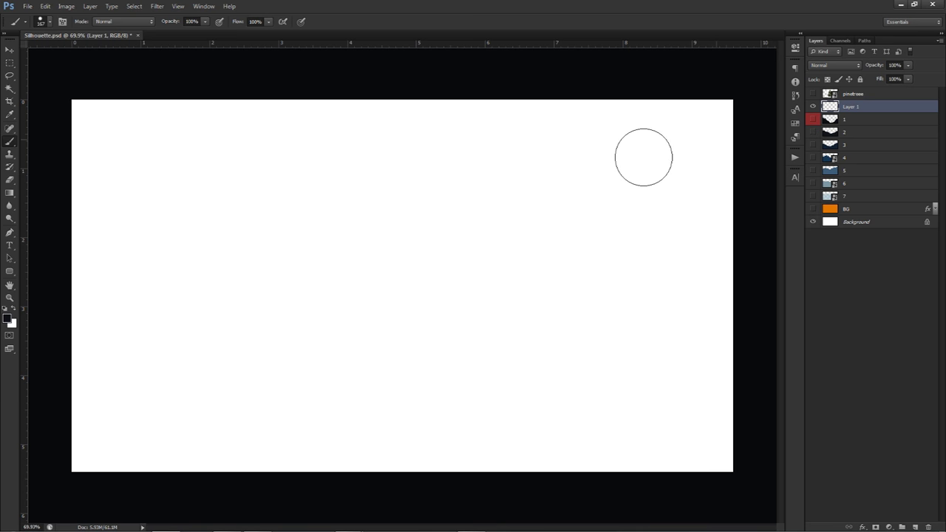
# Paint a dark valley-shaped hill across the lower canvas on the new layer with a hard round brush of about 136 px
pyautogui.keyDown('alt'); pyautogui.rightClick(274, 299); pyautogui.keyUp('alt')
pyautogui.moveTo(74, 317)
pyautogui.mouseDown()
pyautogui.moveTo(124, 382)
pyautogui.moveTo(227, 450)
pyautogui.moveTo(286, 453)
pyautogui.mouseUp()
pyautogui.click(152, 388)
pyautogui.keyDown('alt'); pyautogui.rightClick(74, 373); pyautogui.keyUp('alt')
pyautogui.moveTo(74, 374); pyautogui.dragTo(185, 467)
pyautogui.moveTo(118, 414)
pyautogui.mouseDown()
pyautogui.moveTo(51, 465)
pyautogui.moveTo(416, 471)
pyautogui.moveTo(699, 408)
pyautogui.moveTo(633, 492)
pyautogui.moveTo(743, 446)
pyautogui.moveTo(534, 469)
pyautogui.moveTo(279, 444)
pyautogui.moveTo(61, 293)
pyautogui.moveTo(186, 383)
pyautogui.moveTo(379, 442)
pyautogui.moveTo(591, 439)
pyautogui.moveTo(743, 321)
pyautogui.mouseUp()
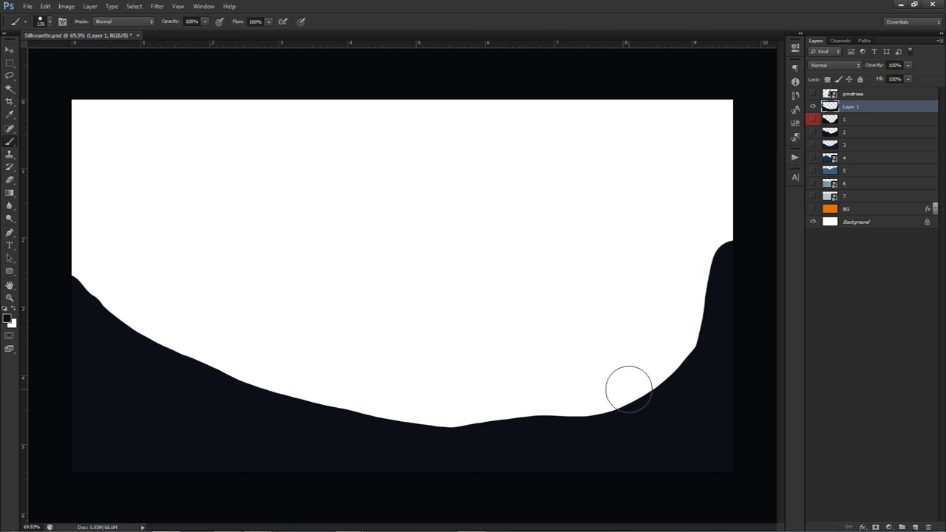
# Set the brush spacing to 32% and paint test strokes along the hill and in the white area
pyautogui.click(62, 22)
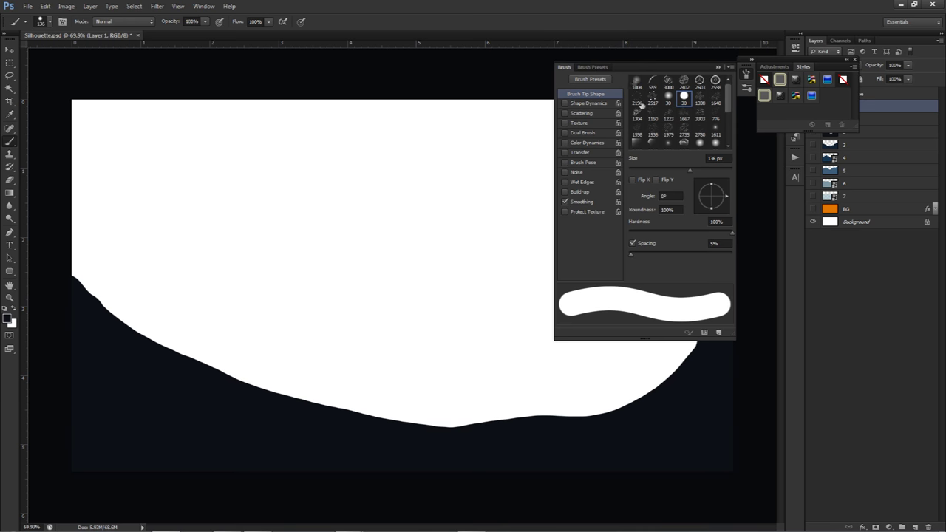
pyautogui.moveTo(720, 244)
pyautogui.mouseDown()
pyautogui.moveTo(630, 256)
pyautogui.moveTo(644, 256)
pyautogui.mouseUp()
pyautogui.moveTo(77, 267)
pyautogui.mouseDown()
pyautogui.moveTo(158, 366)
pyautogui.moveTo(250, 405)
pyautogui.moveTo(311, 410)
pyautogui.moveTo(396, 436)
pyautogui.moveTo(637, 425)
pyautogui.mouseUp()
pyautogui.moveTo(193, 209)
pyautogui.mouseDown()
pyautogui.moveTo(353, 228)
pyautogui.moveTo(444, 217)
pyautogui.moveTo(226, 166)
pyautogui.moveTo(363, 172)
pyautogui.moveTo(439, 165)
pyautogui.moveTo(288, 223)
pyautogui.moveTo(418, 326)
pyautogui.moveTo(240, 253)
pyautogui.moveTo(274, 229)
pyautogui.mouseUp()
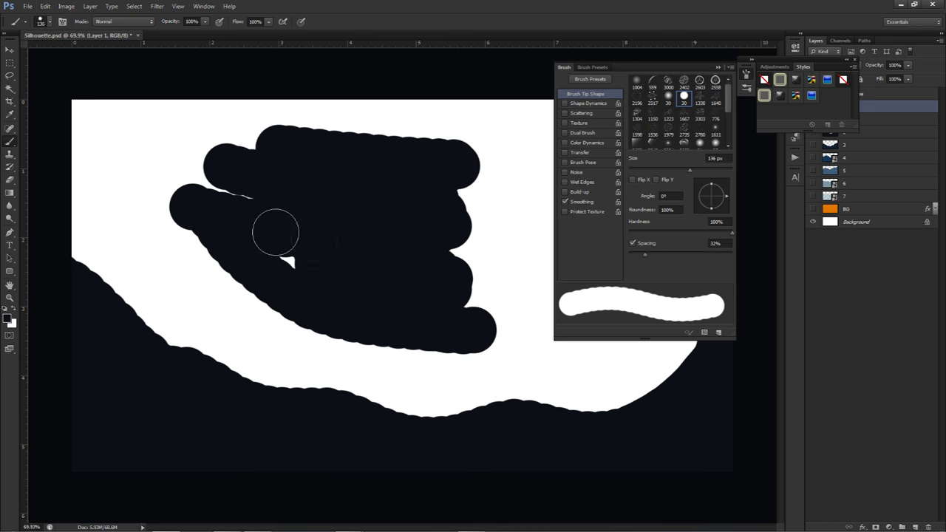
# Set the brush spacing to 11% and paint another test stroke beside the scribbled area
pyautogui.click(664, 258)
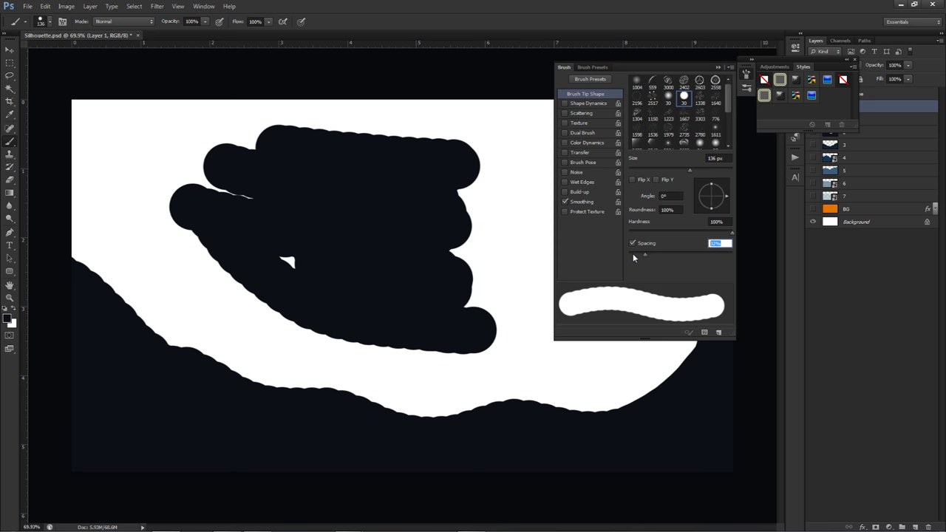
pyautogui.moveTo(648, 260); pyautogui.dragTo(636, 252)
pyautogui.moveTo(530, 216)
pyautogui.mouseDown()
pyautogui.moveTo(435, 214)
pyautogui.moveTo(516, 196)
pyautogui.mouseUp()
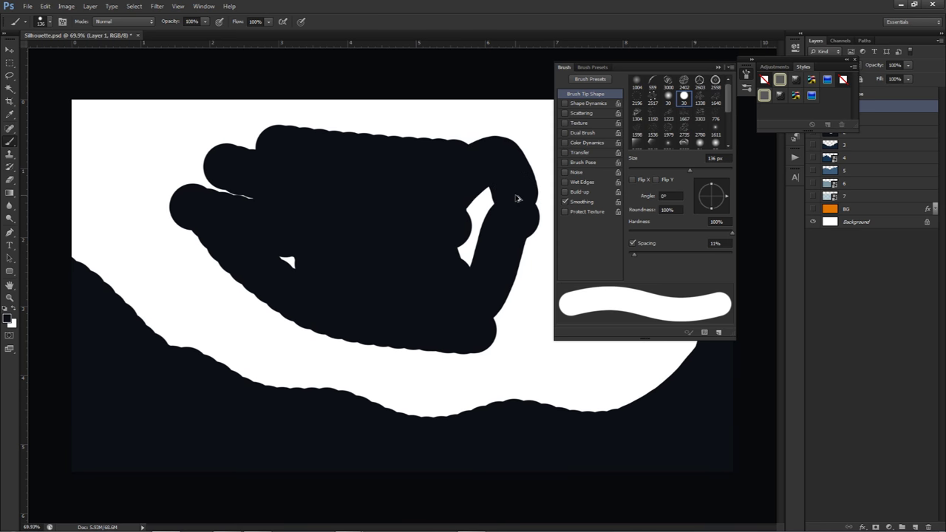
# Undo all the spacing test strokes and close the brush settings
pyautogui.hotkey('ctrl', 'alt', 'z')
pyautogui.hotkey('ctrl', 'alt', 'z')
pyautogui.hotkey('ctrl', 'alt', 'z')
pyautogui.hotkey('ctrl', 'alt', 'z')
pyautogui.hotkey('ctrl', 'alt', 'z')
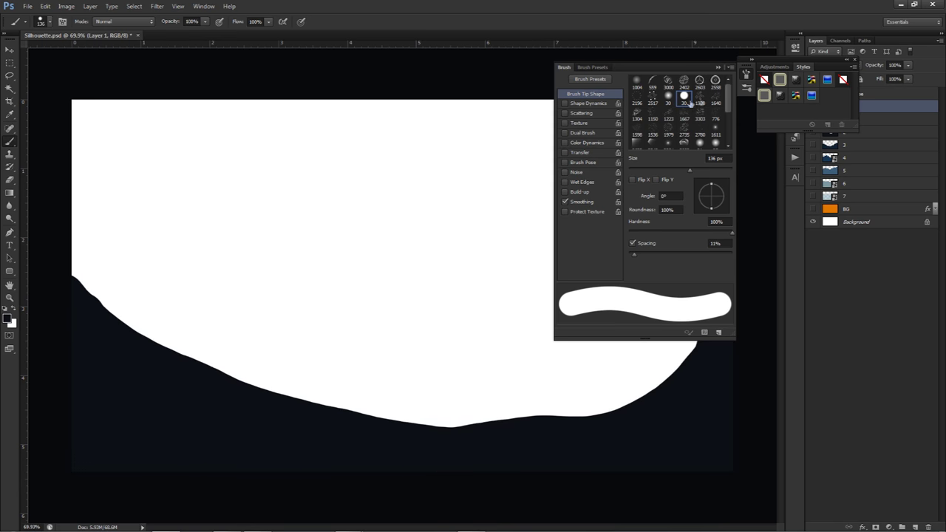
pyautogui.click(745, 75)
pyautogui.click(746, 87)
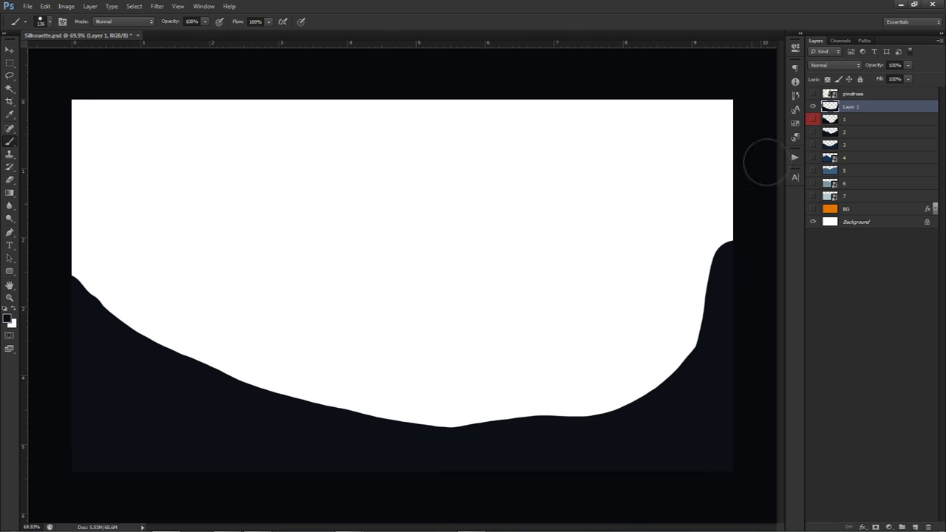
# Place the snowy_mountain_png image at full canvas width and delete the painted Layer 1
pyautogui.press('v')
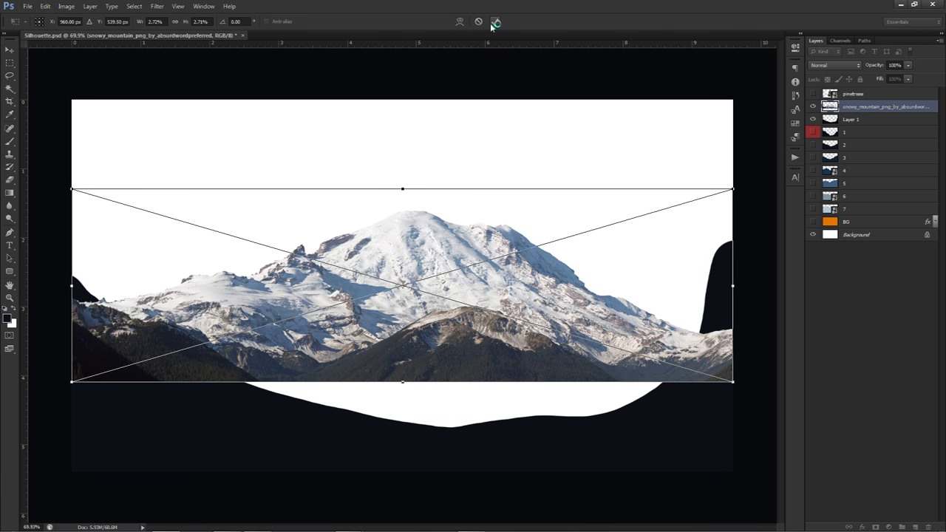
pyautogui.press('Return')
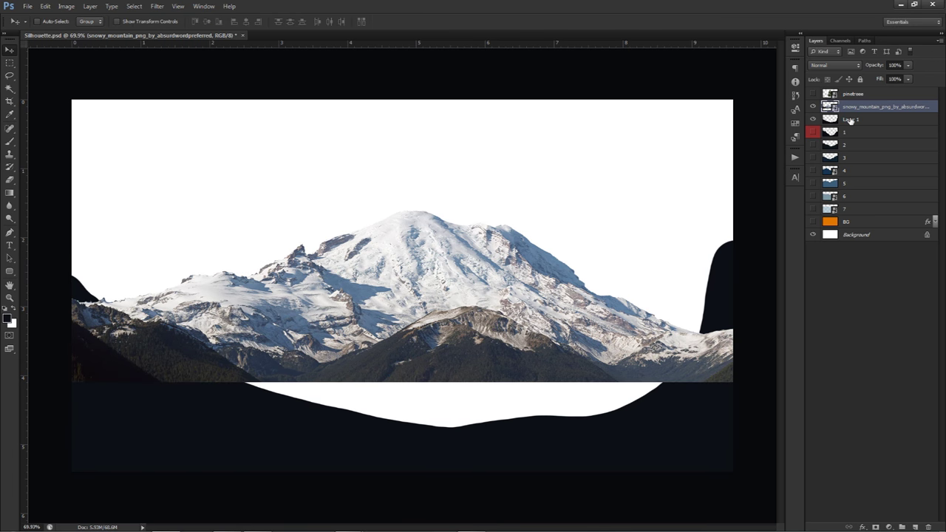
pyautogui.click(850, 119)
pyautogui.press('Delete')
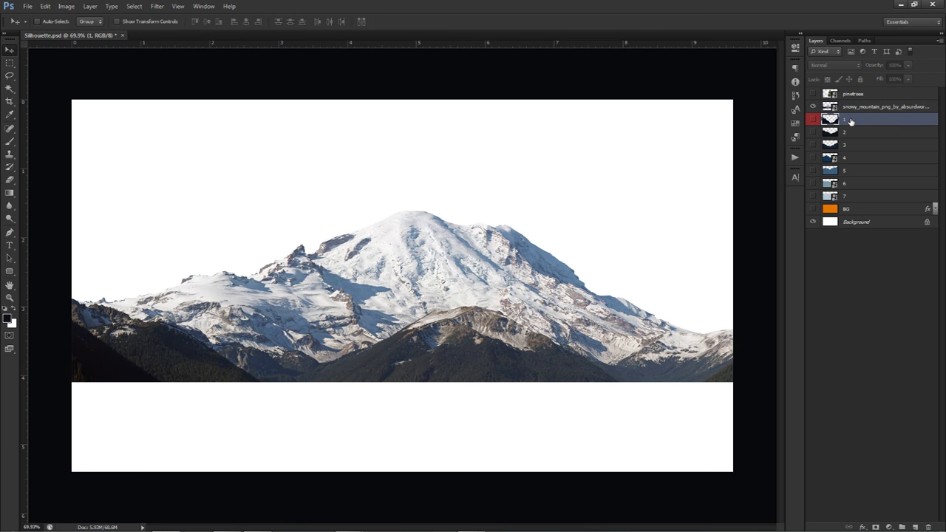
# Move the snowy mountain down to the lower edge of the canvas and rename its layer g
pyautogui.click(866, 110)
pyautogui.moveTo(595, 176); pyautogui.dragTo(589, 266)
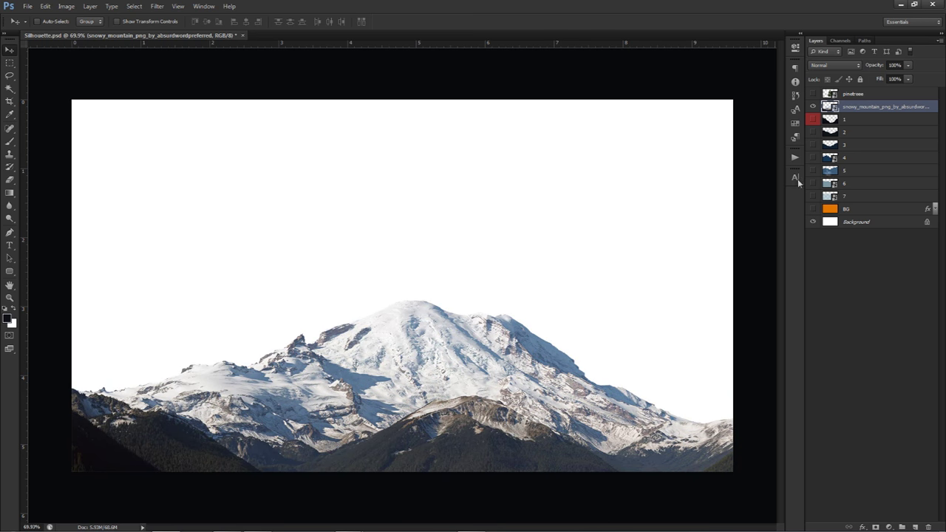
pyautogui.doubleClick(858, 106)
pyautogui.write('0')
pyautogui.press('Return')
# Give the mountain layer g a dark navy Color Overlay (#111218) to turn it into a silhouette
pyautogui.doubleClick(901, 109)
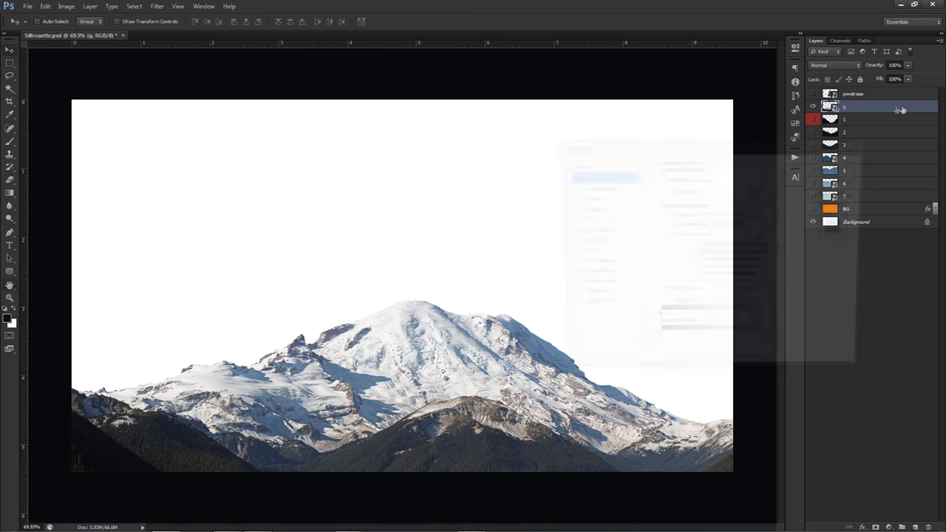
pyautogui.moveTo(581, 139); pyautogui.dragTo(565, 114)
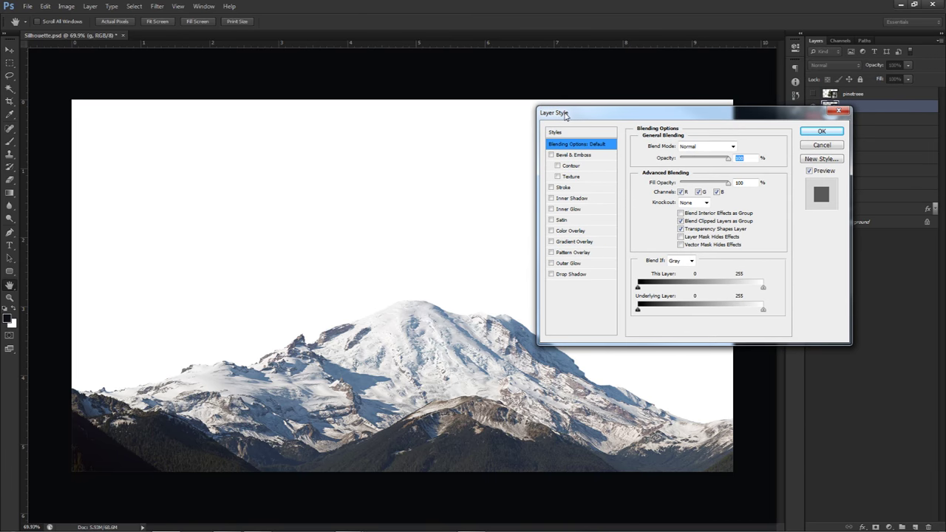
pyautogui.click(567, 232)
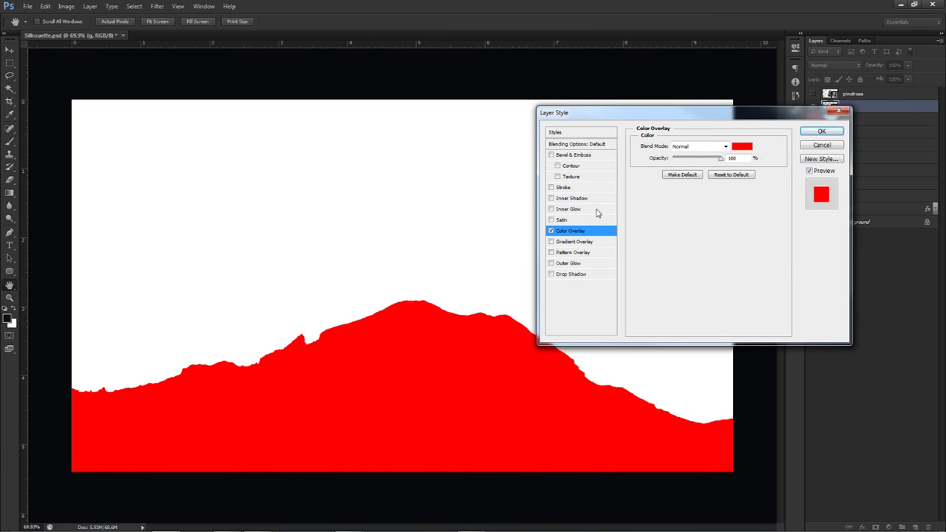
pyautogui.click(742, 146)
pyautogui.click(565, 377)
pyautogui.click(675, 325)
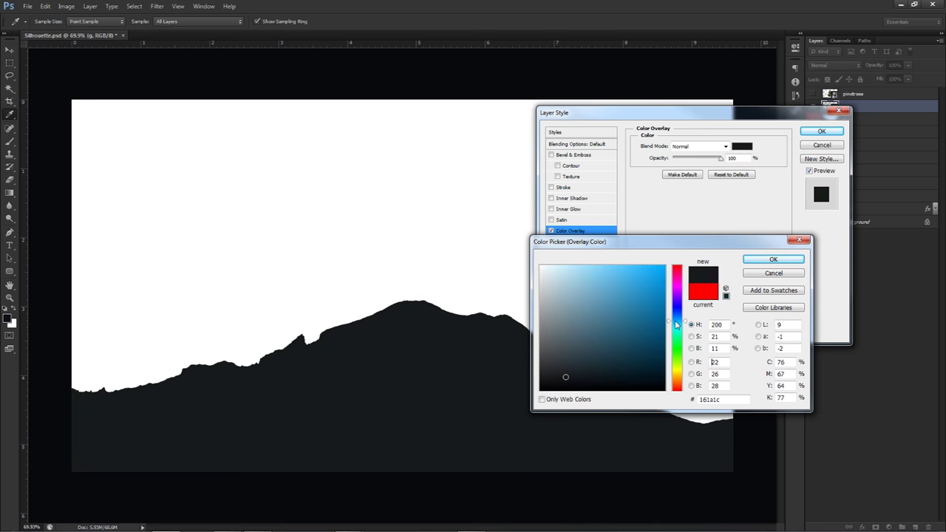
pyautogui.moveTo(675, 325); pyautogui.dragTo(676, 309)
pyautogui.click(578, 379)
pyautogui.click(675, 312)
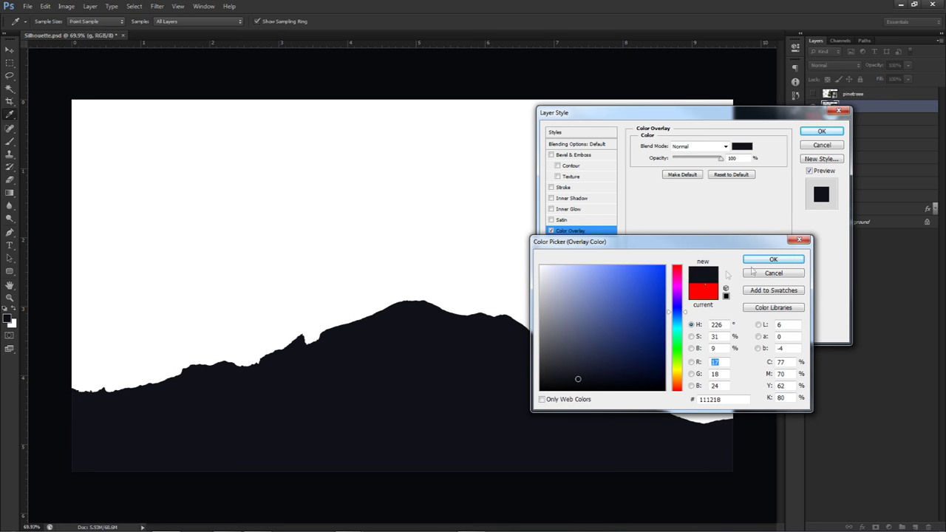
pyautogui.click(773, 260)
pyautogui.click(821, 130)
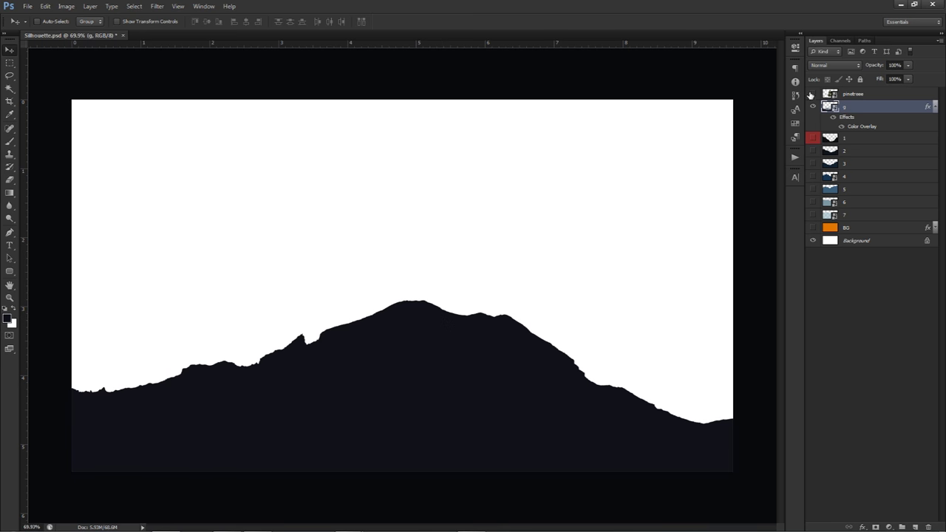
# Show the pine tree layer and select its white background with Color Range, sampling white at fuzziness 200
pyautogui.click(813, 94)
pyautogui.click(862, 96)
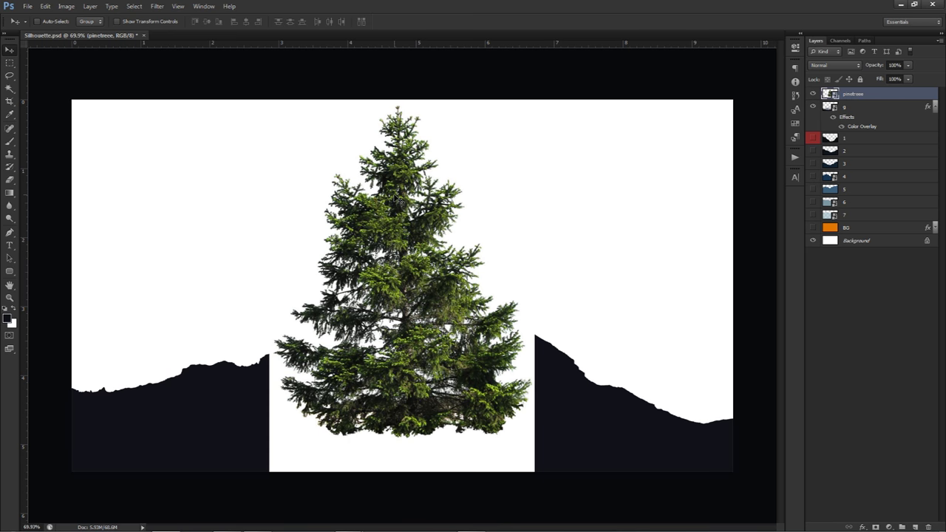
pyautogui.moveTo(412, 250)
pyautogui.mouseDown()
pyautogui.moveTo(624, 229)
pyautogui.moveTo(377, 390)
pyautogui.moveTo(417, 248)
pyautogui.mouseUp()
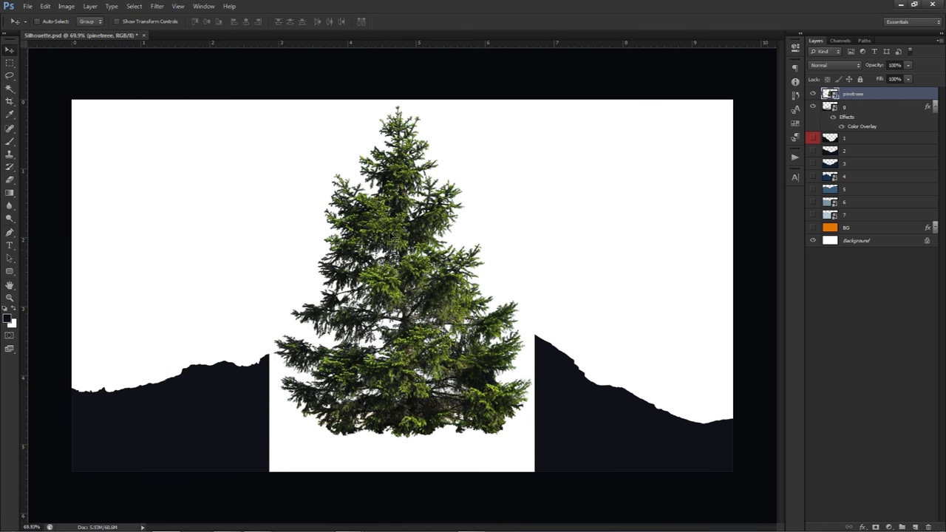
pyautogui.click(134, 7)
pyautogui.click(152, 92)
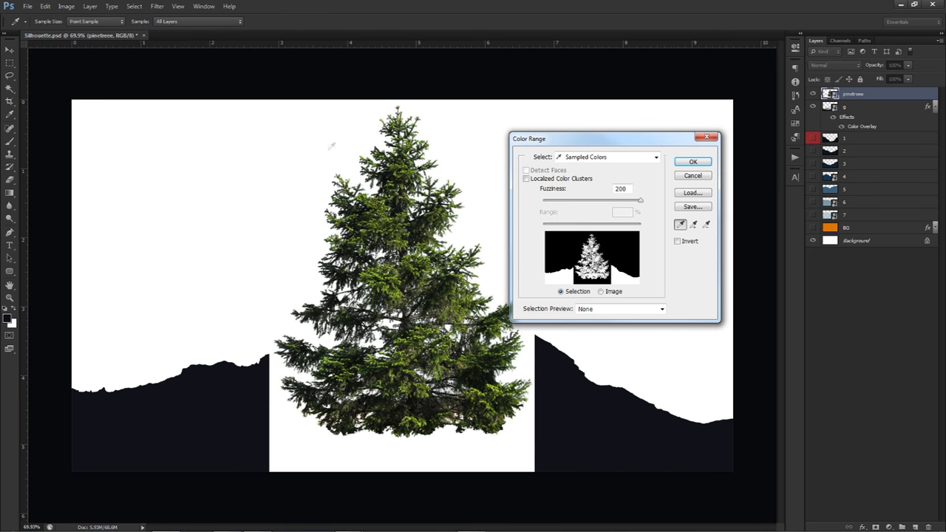
pyautogui.click(294, 437)
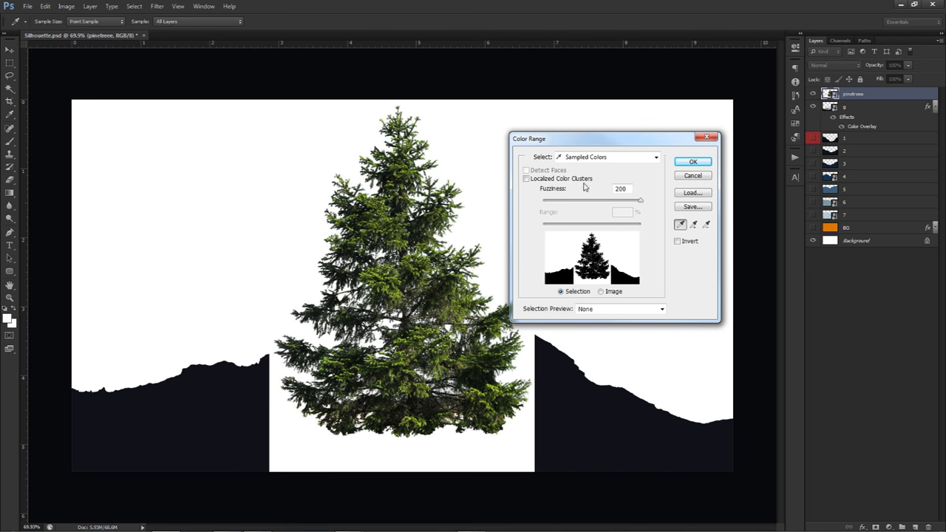
pyautogui.click(693, 162)
# Rasterize the pine tree layer, delete the selected white background and clear the selection
pyautogui.rightClick(865, 95)
pyautogui.click(880, 205)
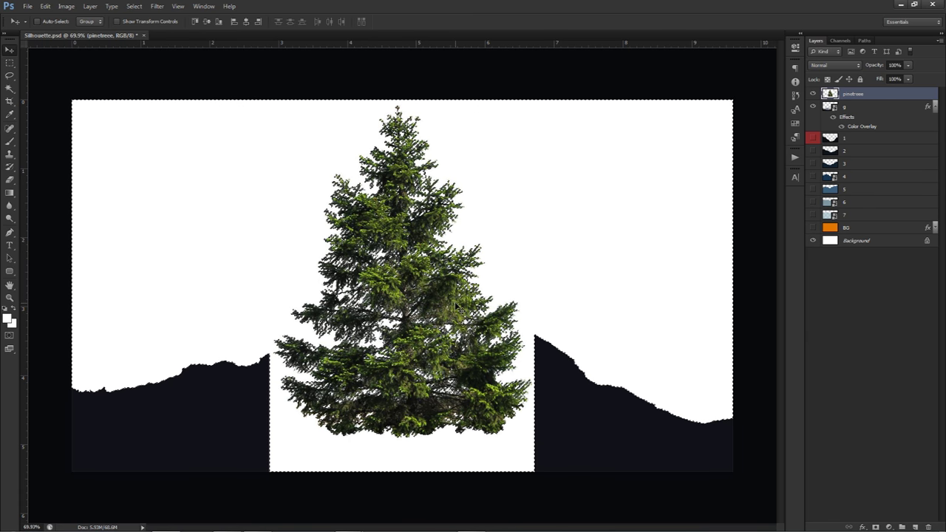
pyautogui.press('Delete')
pyautogui.hotkey('ctrl', 'd')
pyautogui.moveTo(452, 275); pyautogui.dragTo(509, 268)
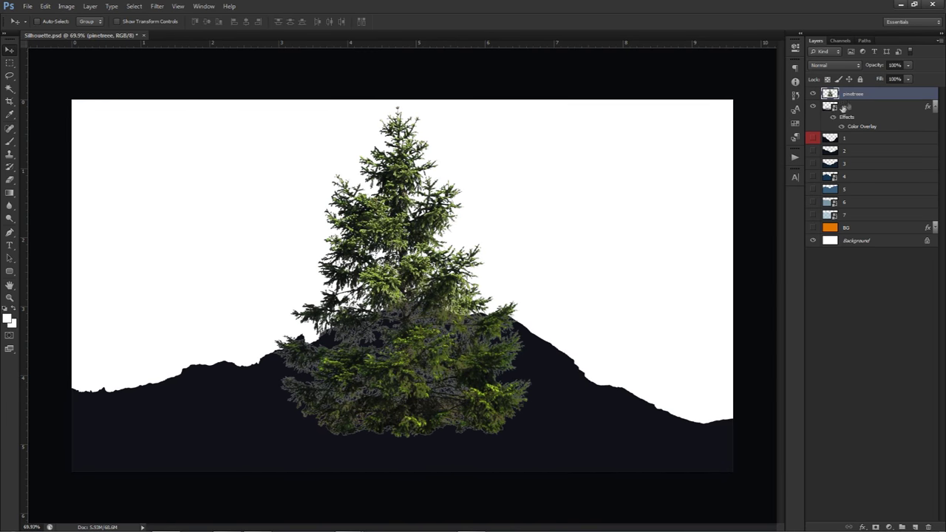
# Apply a Color Overlay sampled from the dark mountain to the pine tree and rasterize its layer style
pyautogui.doubleClick(880, 94)
pyautogui.click(573, 230)
pyautogui.click(742, 145)
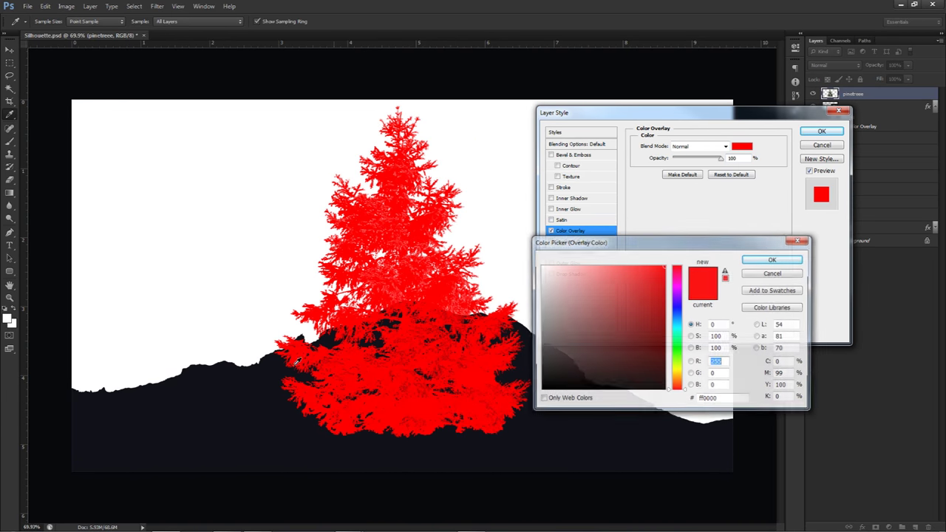
pyautogui.click(284, 387)
pyautogui.click(773, 260)
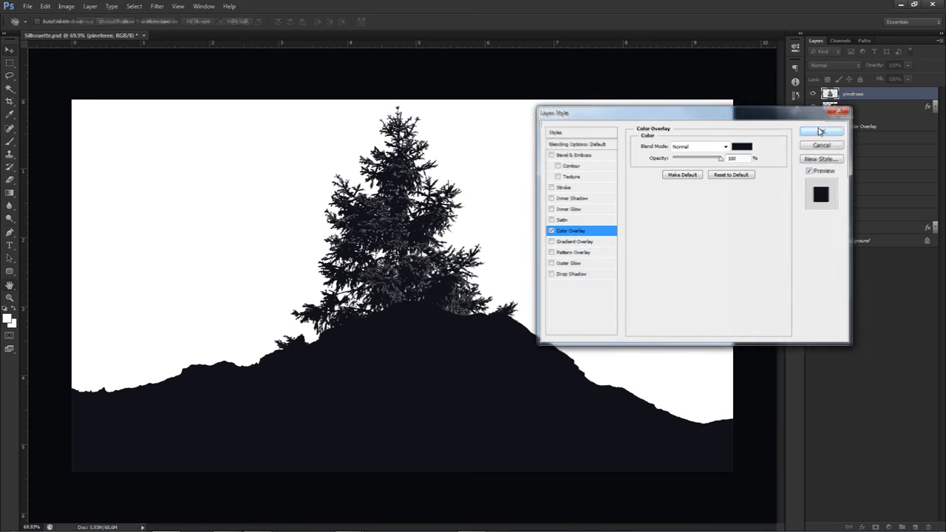
pyautogui.click(821, 131)
pyautogui.rightClick(805, 94)
pyautogui.click(850, 179)
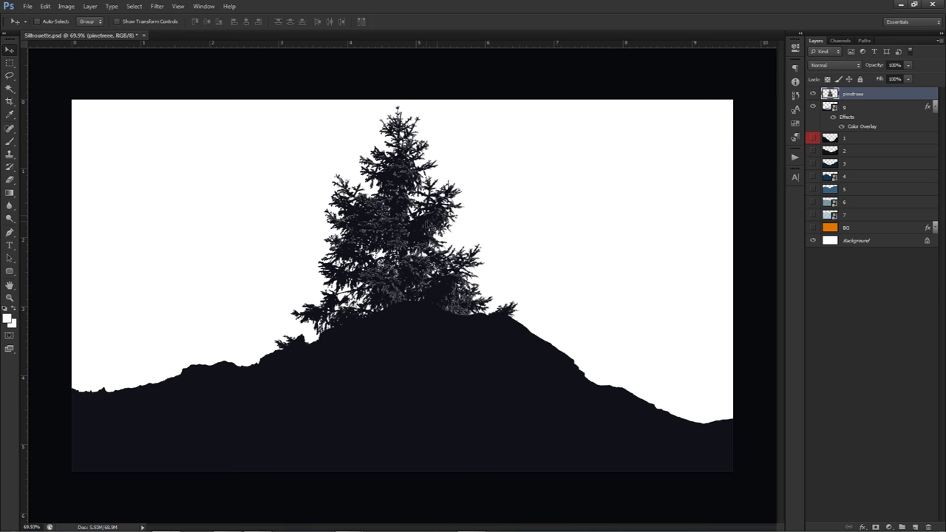
# Duplicate the pine tree layer four times and merge all the tree layers into one solid silhouette
pyautogui.hotkey('ctrl', 'j')
pyautogui.hotkey('ctrl', 'j')
pyautogui.hotkey('ctrl', 'j')
pyautogui.hotkey('ctrl', 'j')
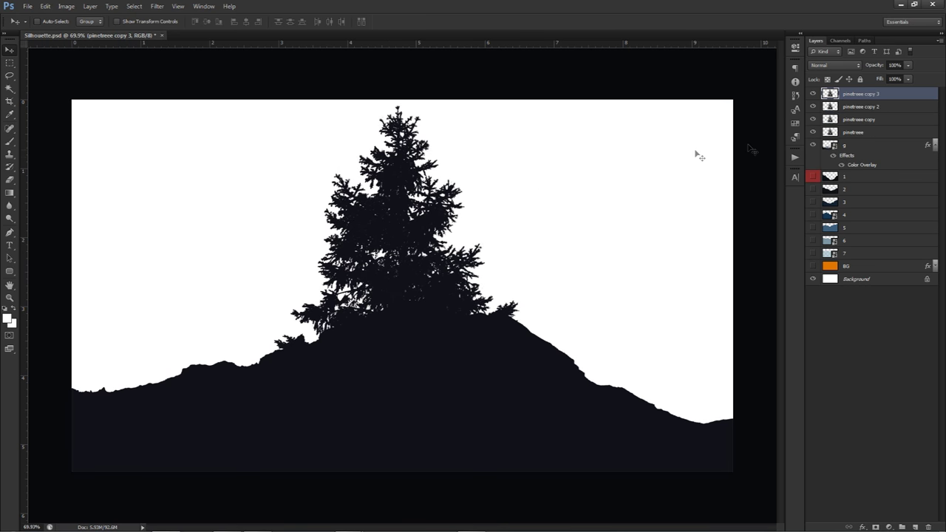
pyautogui.keyDown('shift'); pyautogui.click(854, 146); pyautogui.keyUp('shift')
pyautogui.hotkey('ctrl', 'e')
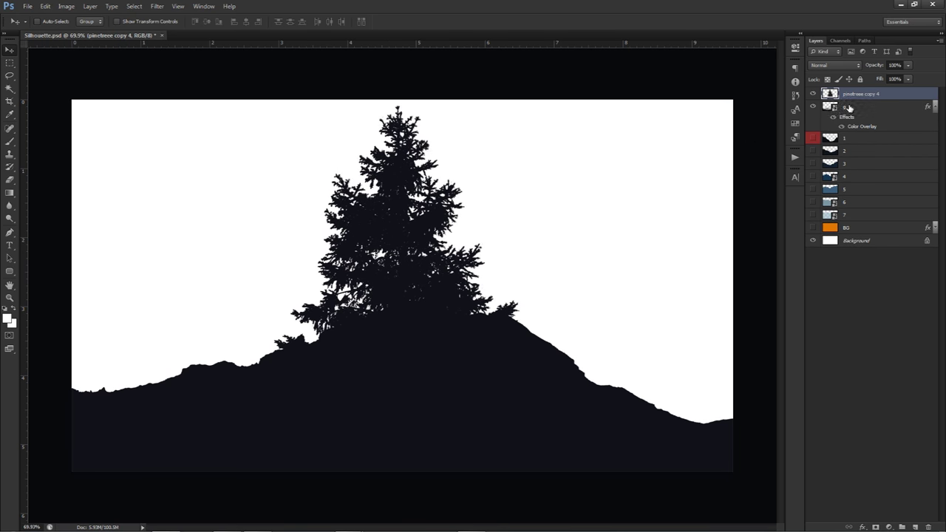
# Scale down the merged pine tree, place it on the mountain's left end, and put a duplicate on the right slope
pyautogui.hotkey('ctrl', 't')
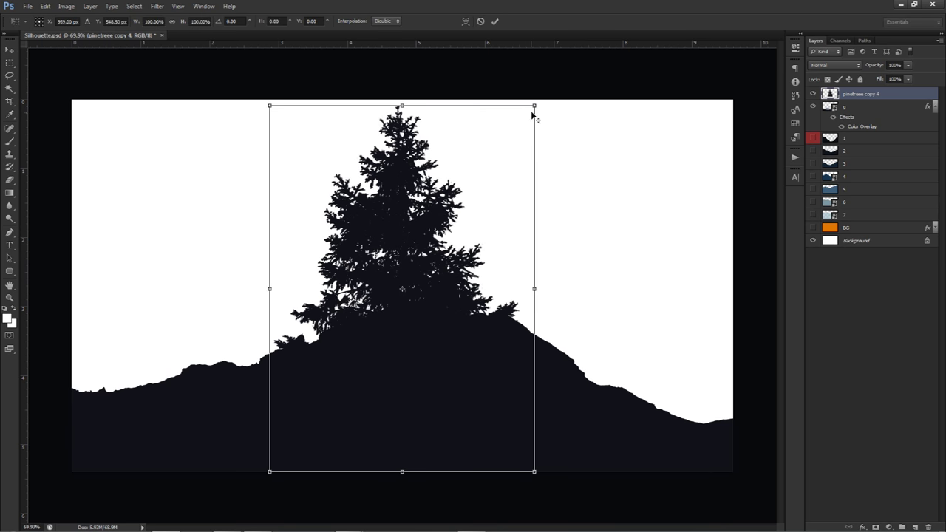
pyautogui.moveTo(522, 115); pyautogui.dragTo(259, 235)
pyautogui.press('Return')
pyautogui.moveTo(355, 271); pyautogui.dragTo(584, 255)
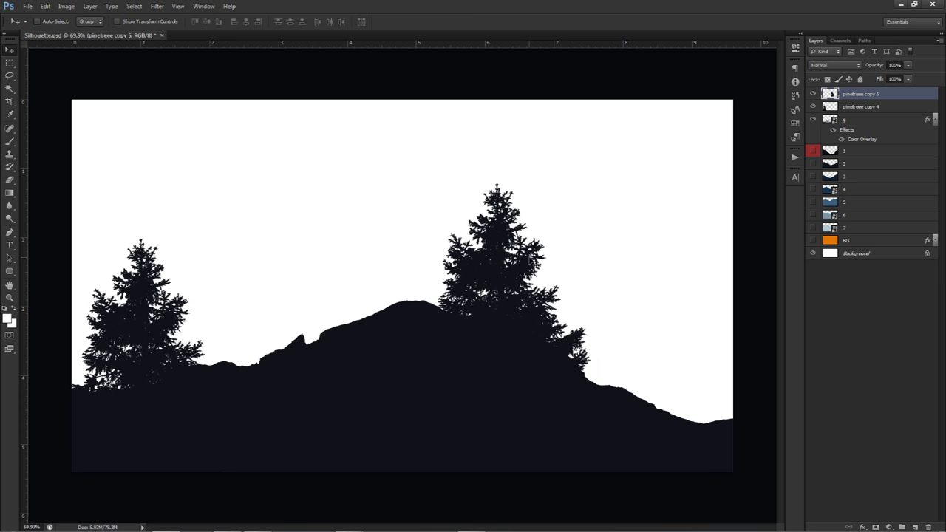
# Delete the pine tree layers and mountain layer g, and show silhouette layers 1 to 7 and BG
pyautogui.press('Delete')
pyautogui.hotkey('ctrl', 'z')
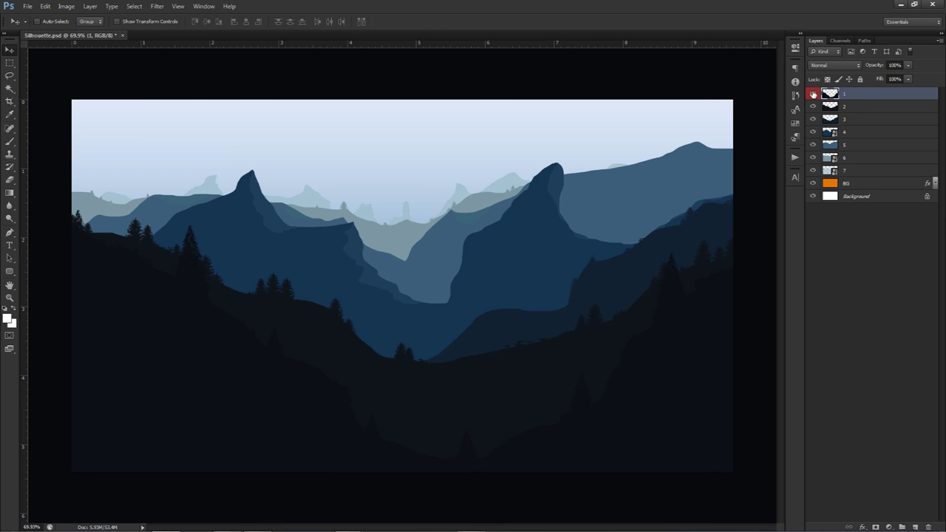
# Switch to After Effects and return the Example composition's current time to the start
pyautogui.click(228, 528)
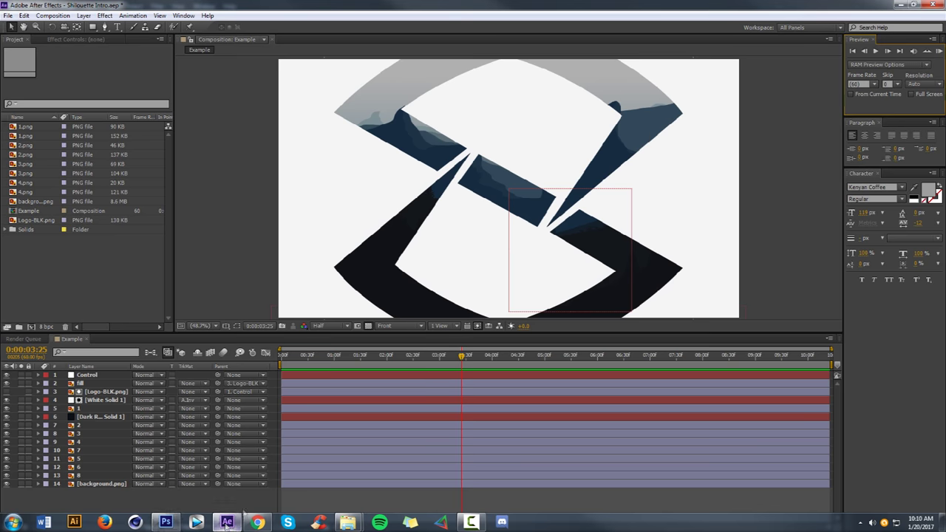
pyautogui.moveTo(325, 359); pyautogui.dragTo(260, 359)
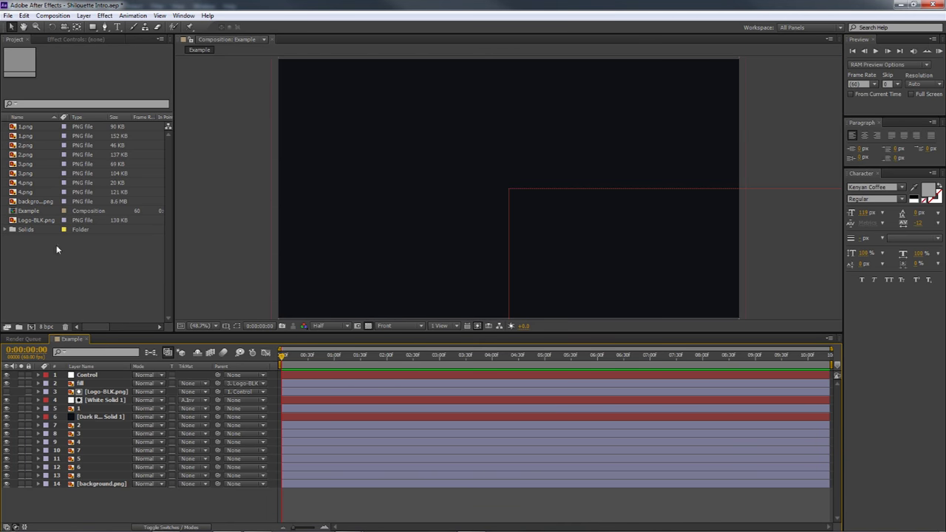
pyautogui.click(23, 127)
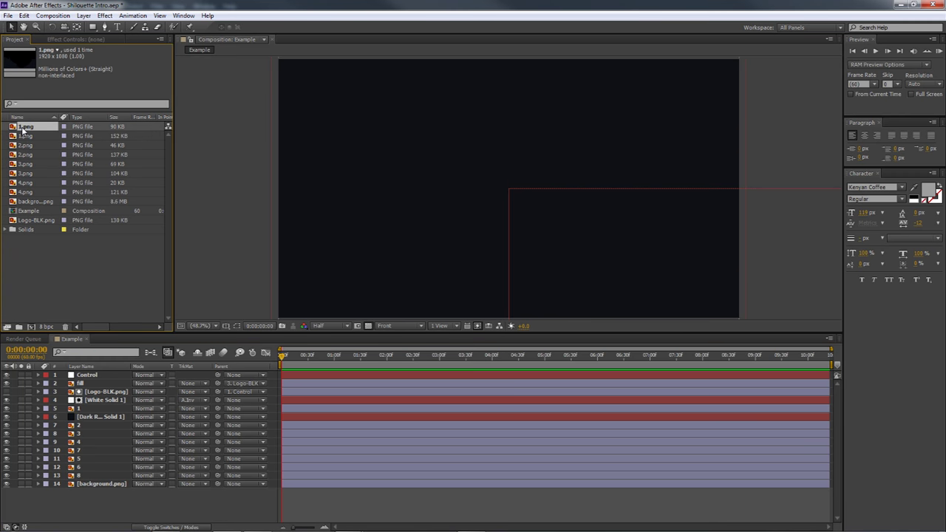
# Create a new 1920 x 1080 composition named Comp 1 at 60 frames per second with a duration of 0:00:10:25
pyautogui.click(53, 16)
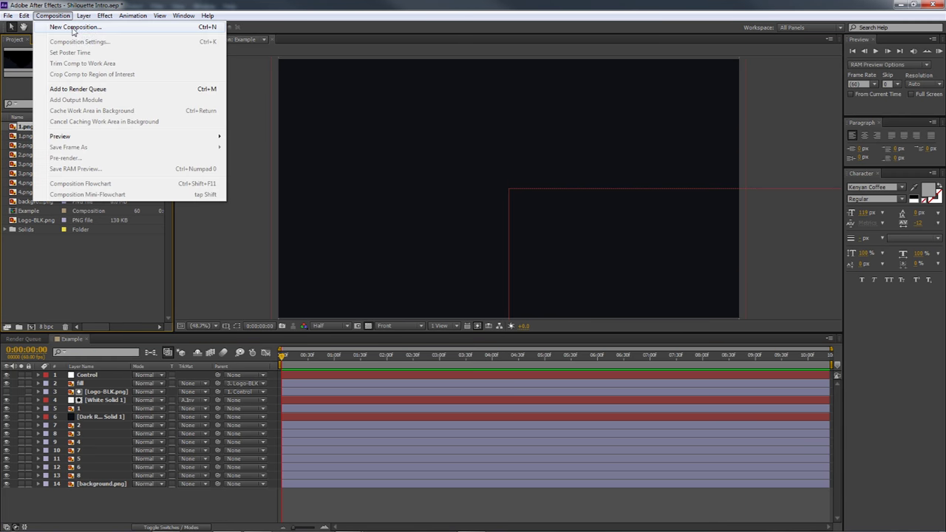
pyautogui.click(72, 27)
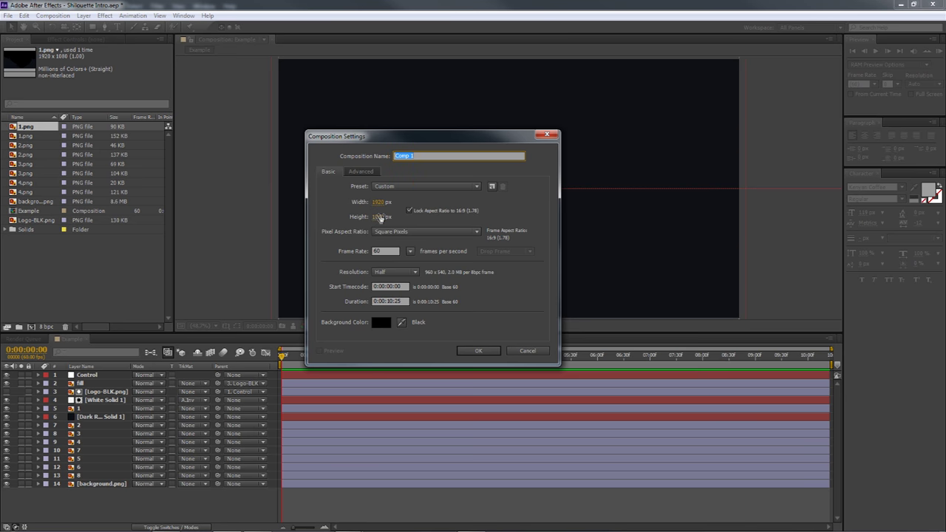
pyautogui.click(385, 251)
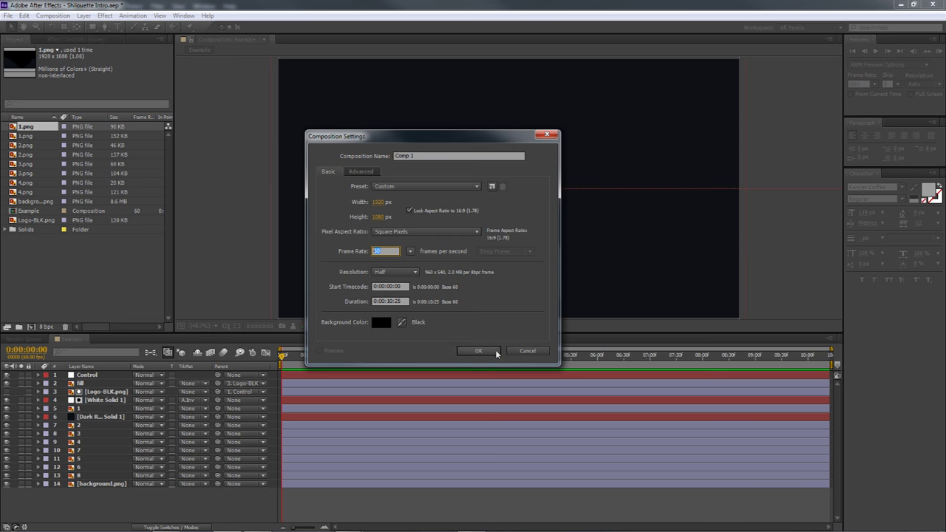
pyautogui.click(490, 350)
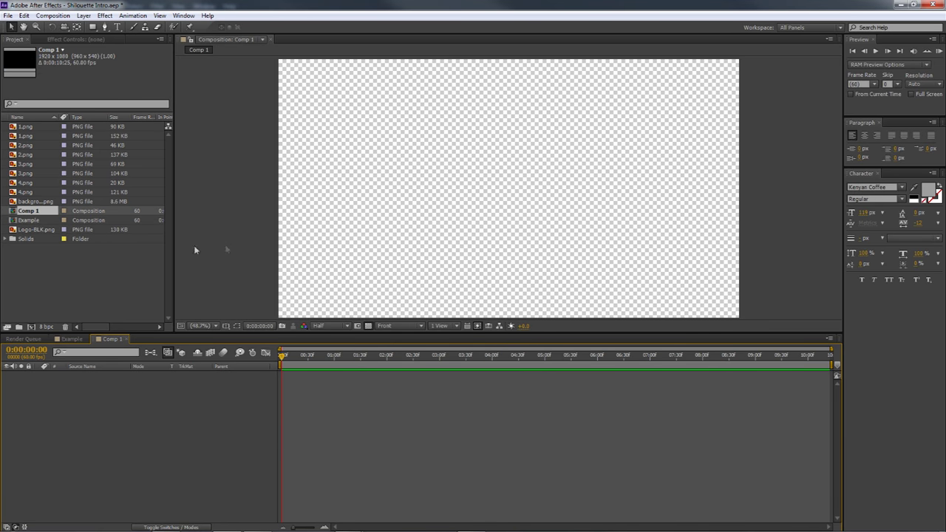
# Create a new project folder named old
pyautogui.rightClick(34, 254)
pyautogui.click(56, 272)
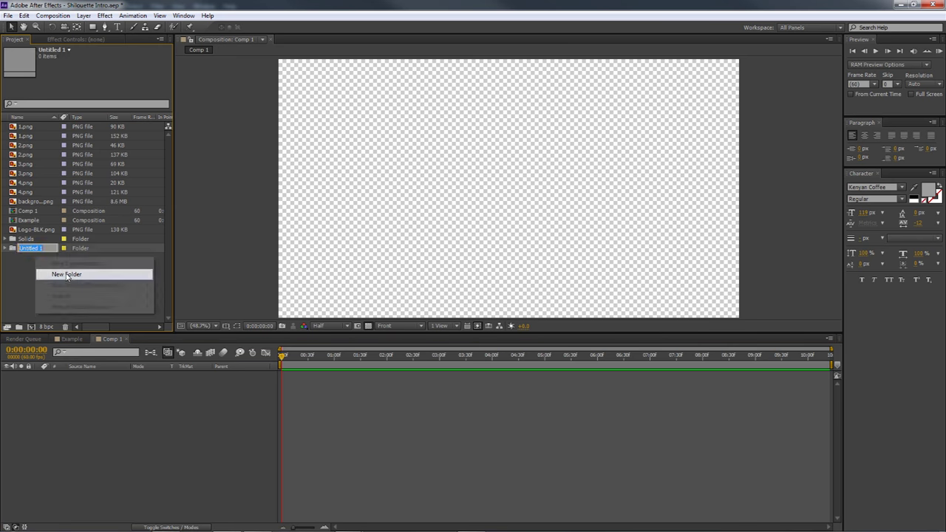
pyautogui.write('old')
pyautogui.press('Return')
# Move all the existing PNG footage, including the background and Logo-BLK.png, into the old folder
pyautogui.click(35, 229)
pyautogui.keyDown('ctrl'); pyautogui.click(34, 201); pyautogui.keyUp('ctrl')
pyautogui.keyDown('ctrl'); pyautogui.click(30, 192); pyautogui.keyUp('ctrl')
pyautogui.keyDown('ctrl'); pyautogui.click(27, 182); pyautogui.keyUp('ctrl')
pyautogui.keyDown('ctrl'); pyautogui.click(26, 173); pyautogui.keyUp('ctrl')
pyautogui.keyDown('ctrl'); pyautogui.click(26, 164); pyautogui.keyUp('ctrl')
pyautogui.keyDown('ctrl'); pyautogui.click(26, 155); pyautogui.keyUp('ctrl')
pyautogui.keyDown('ctrl'); pyautogui.click(26, 145); pyautogui.keyUp('ctrl')
pyautogui.keyDown('ctrl'); pyautogui.click(26, 136); pyautogui.keyUp('ctrl')
pyautogui.keyDown('ctrl'); pyautogui.click(26, 127); pyautogui.keyUp('ctrl')
pyautogui.moveTo(26, 229); pyautogui.dragTo(27, 240)
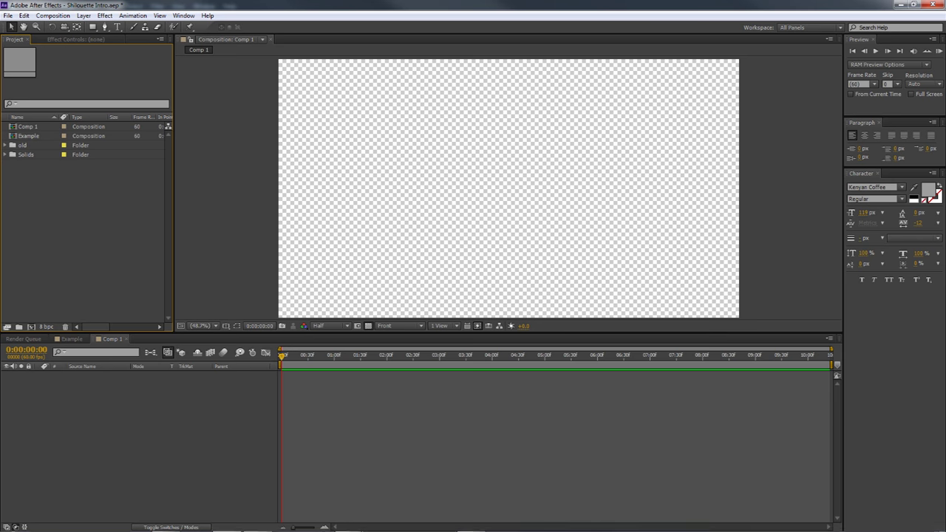
# Import all the images from the Silhouette pictures folder, including 1 to 7, BG, Logo, Logo-BLK and Pictures, into the project
pyautogui.moveTo(348, 525)
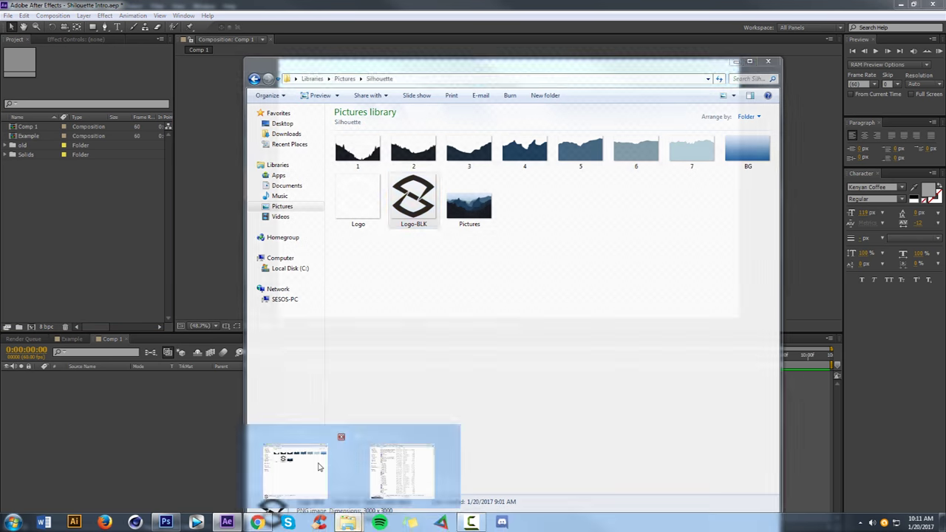
pyautogui.click(310, 473)
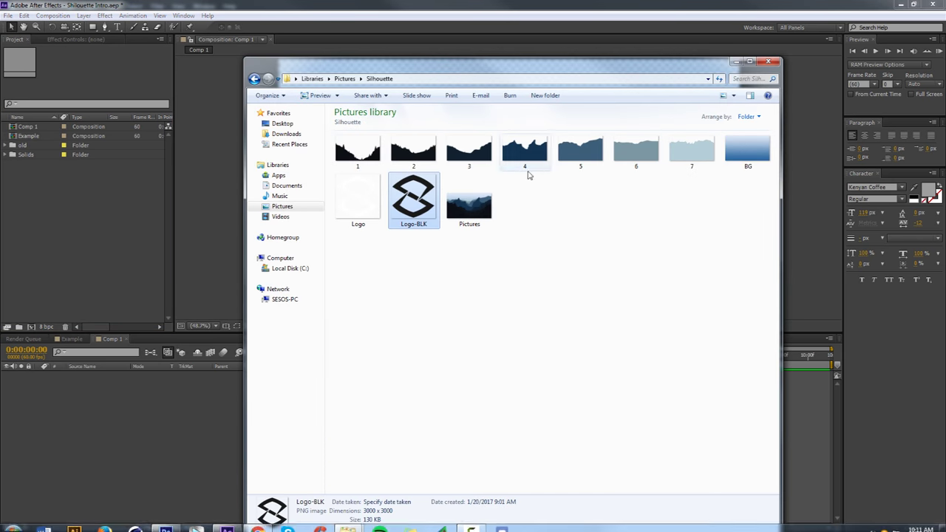
pyautogui.moveTo(361, 262); pyautogui.dragTo(737, 144)
pyautogui.moveTo(414, 199); pyautogui.dragTo(67, 198)
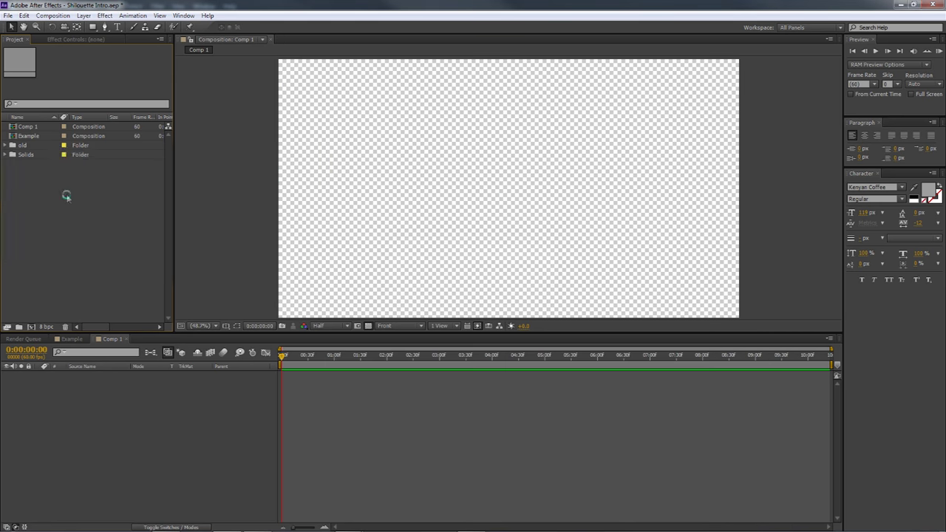
pyautogui.click(37, 212)
pyautogui.hotkey('shift', 'Up')
pyautogui.moveTo(37, 214); pyautogui.dragTo(35, 235)
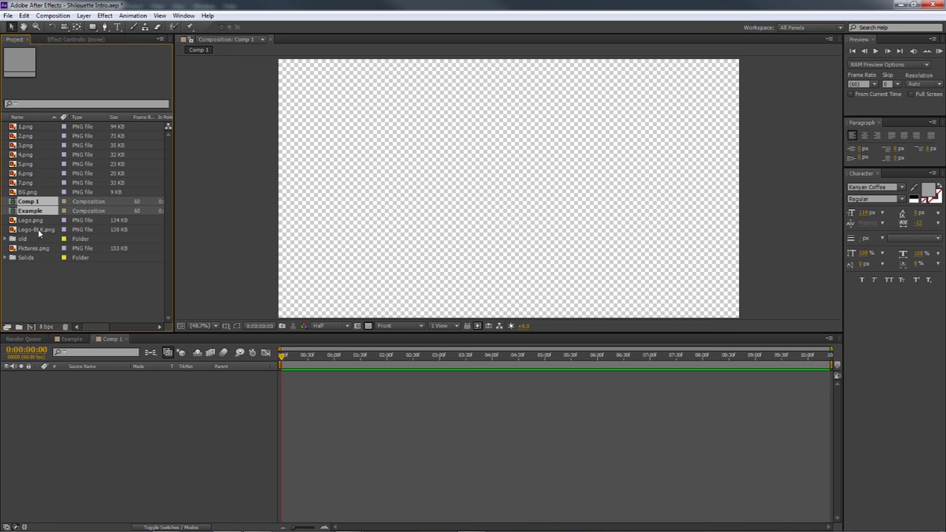
pyautogui.click(71, 274)
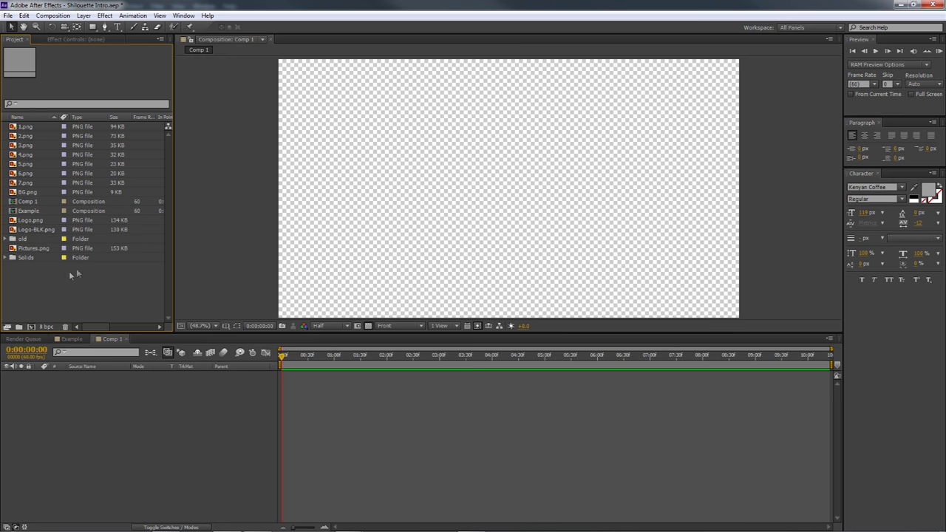
pyautogui.click(22, 127)
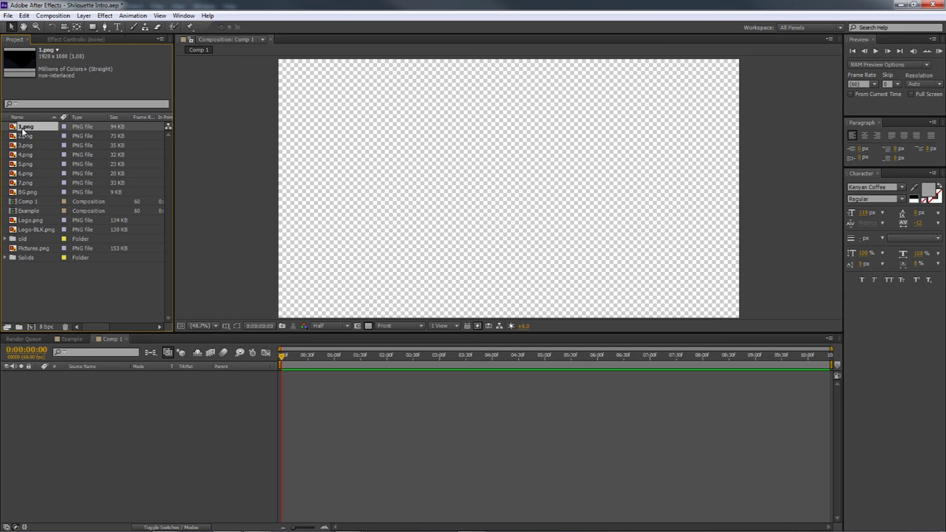
# Add the new 1.png foreground mountain silhouette from the project to Comp 1 as a layer
pyautogui.moveTo(29, 131); pyautogui.dragTo(71, 392)
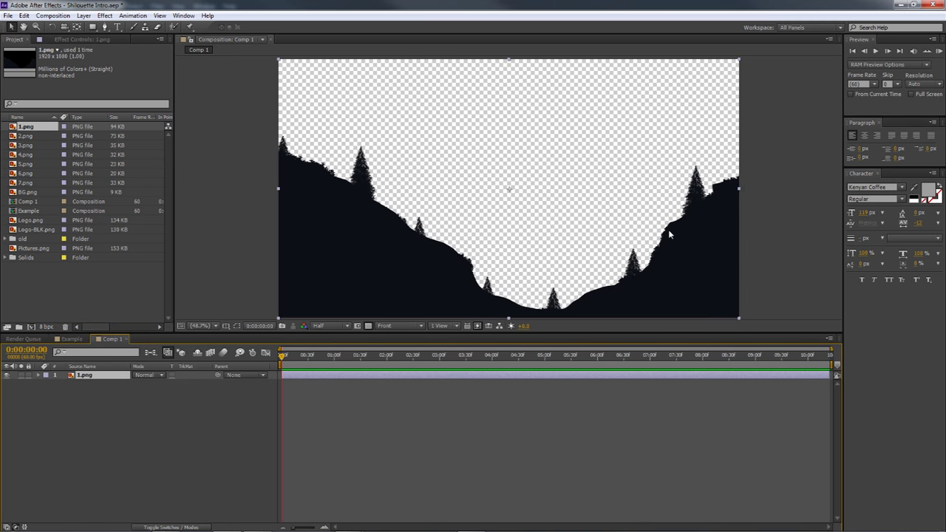
pyautogui.click(5, 239)
pyautogui.scroll(-1, 3, 242)
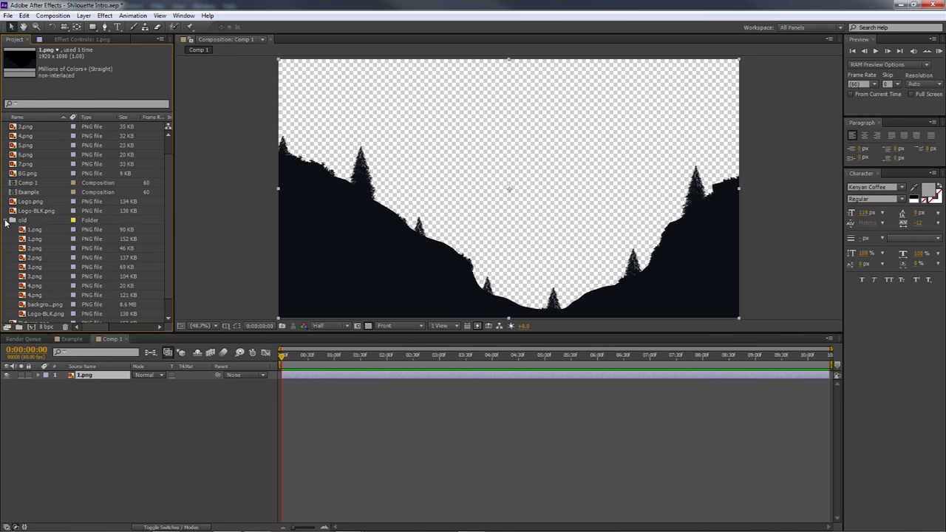
pyautogui.click(5, 220)
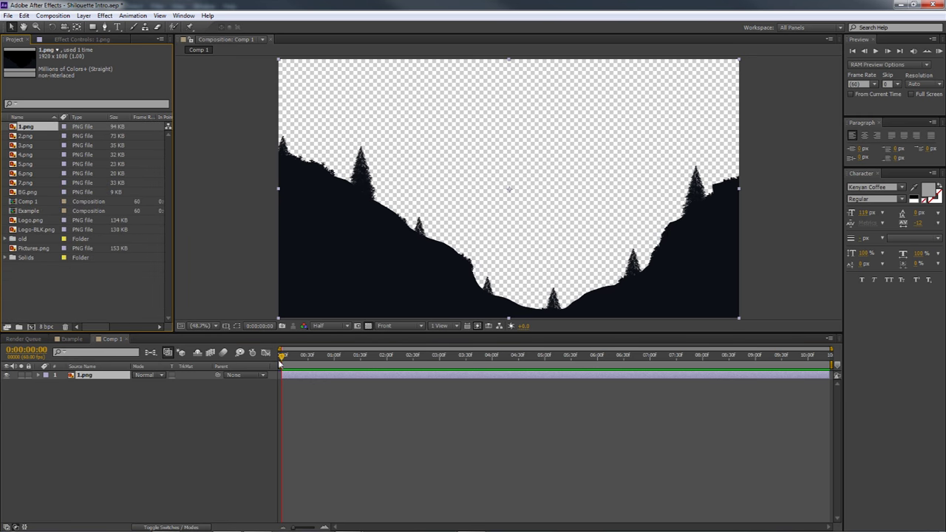
# Review the opening camera movement in the Example composition by scrubbing through its first second or so
pyautogui.click(72, 338)
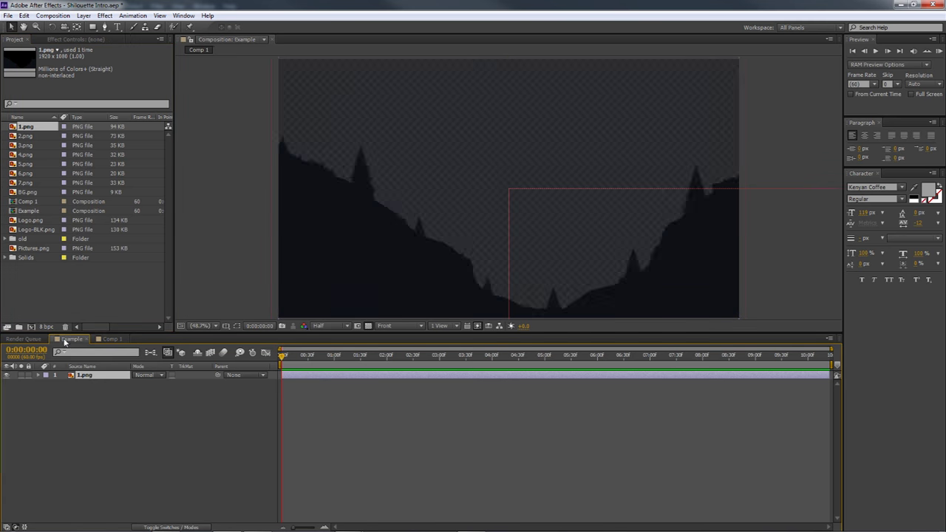
pyautogui.moveTo(283, 357); pyautogui.dragTo(347, 358)
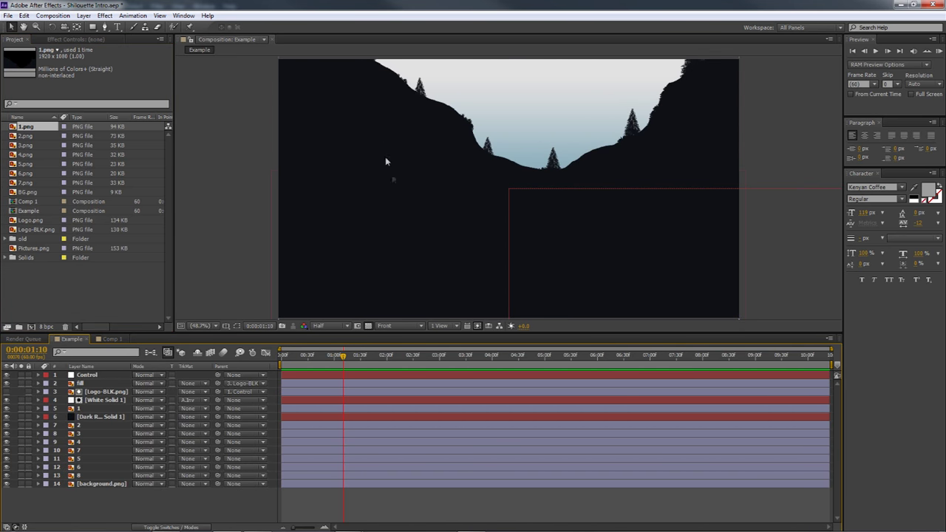
pyautogui.moveTo(304, 357); pyautogui.dragTo(342, 361)
# In Comp 1, set a Position keyframe on the 1.png layer at 0:00:03:01
pyautogui.click(111, 338)
pyautogui.moveTo(281, 358); pyautogui.dragTo(440, 359)
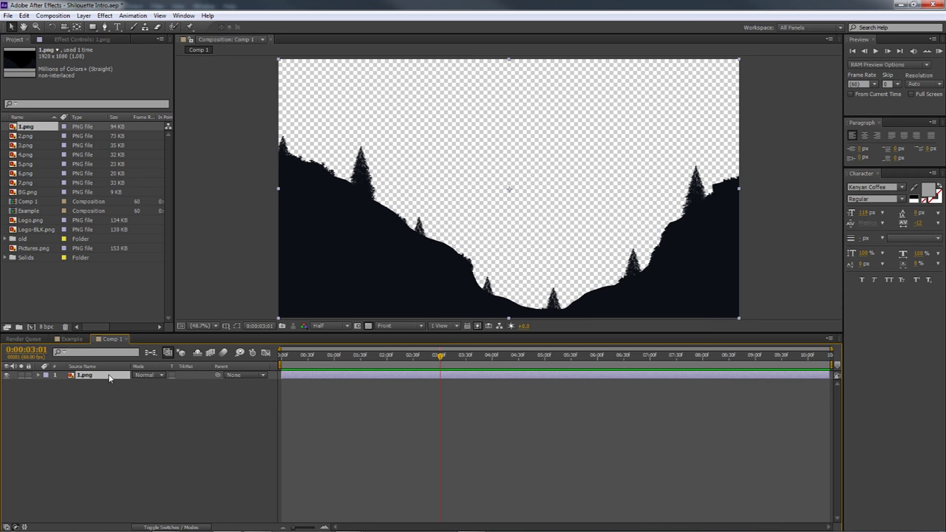
pyautogui.press('p')
pyautogui.click(64, 382)
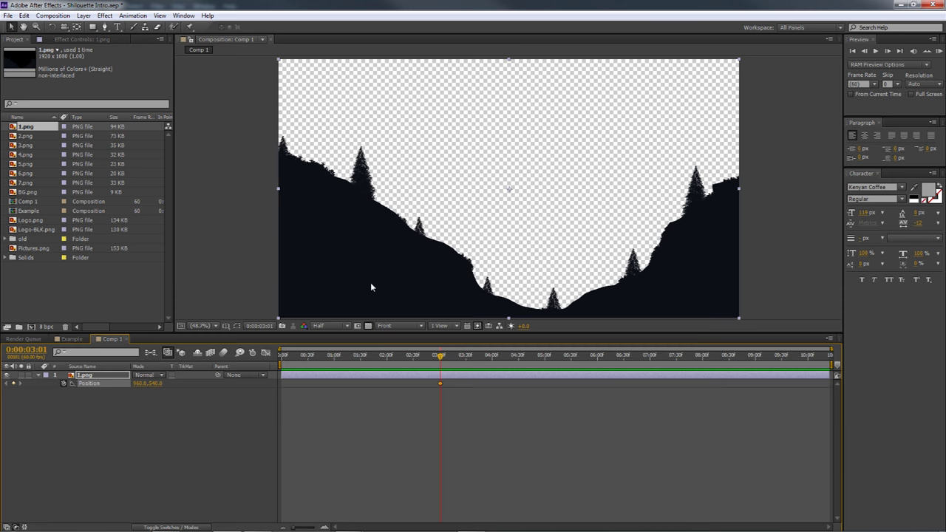
pyautogui.click(405, 188)
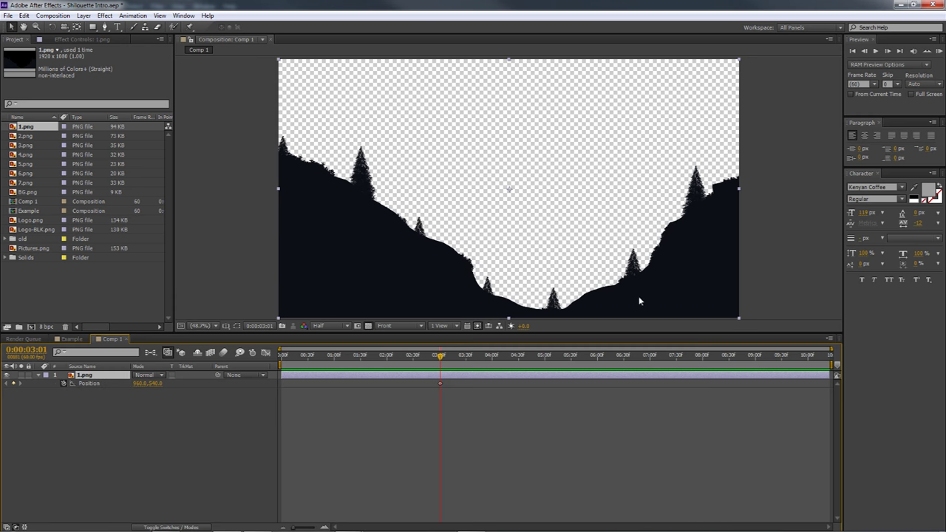
# Scale down the 1.png layer and fit it back to the composition size with Fit to Comp
pyautogui.press('alt+KP_Subtract')
pyautogui.press('alt+KP_Subtract')
pyautogui.press('alt+KP_Subtract')
pyautogui.press('alt+KP_Subtract')
pyautogui.press('alt+KP_Subtract')
pyautogui.press('alt+KP_Subtract')
pyautogui.press('alt+KP_Subtract')
pyautogui.press('alt+KP_Subtract')
pyautogui.press('alt+KP_Subtract')
pyautogui.press('alt+KP_Subtract')
pyautogui.press('alt+KP_Subtract')
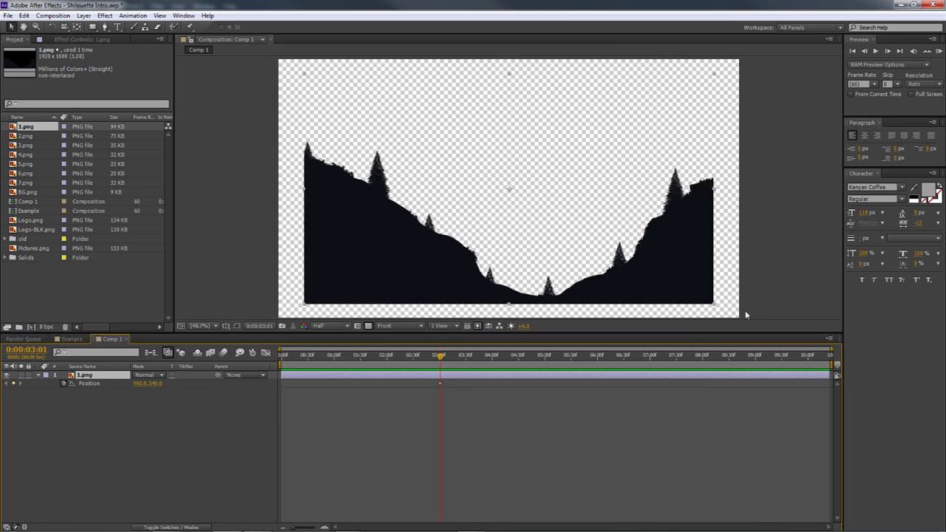
pyautogui.hotkey('ctrl', 'alt', 'f')
pyautogui.rightClick(436, 202)
pyautogui.moveTo(468, 203)
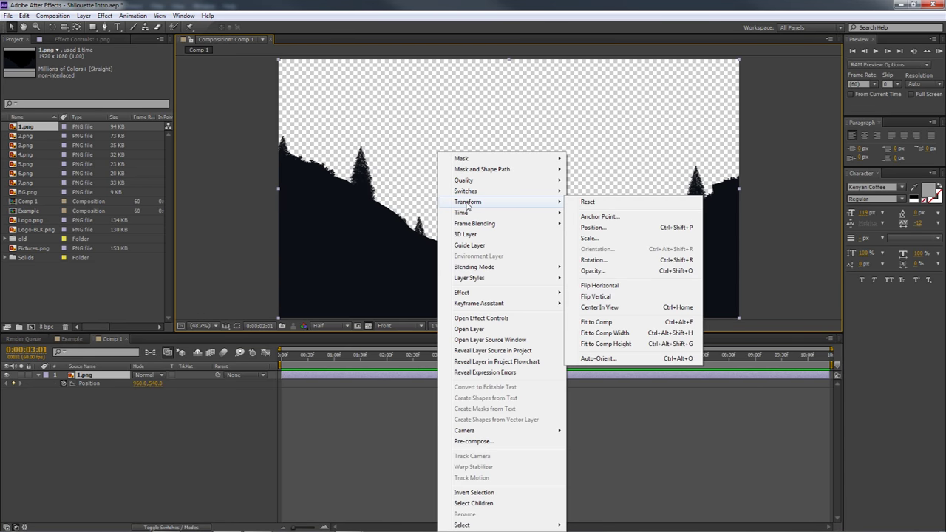
pyautogui.click(604, 323)
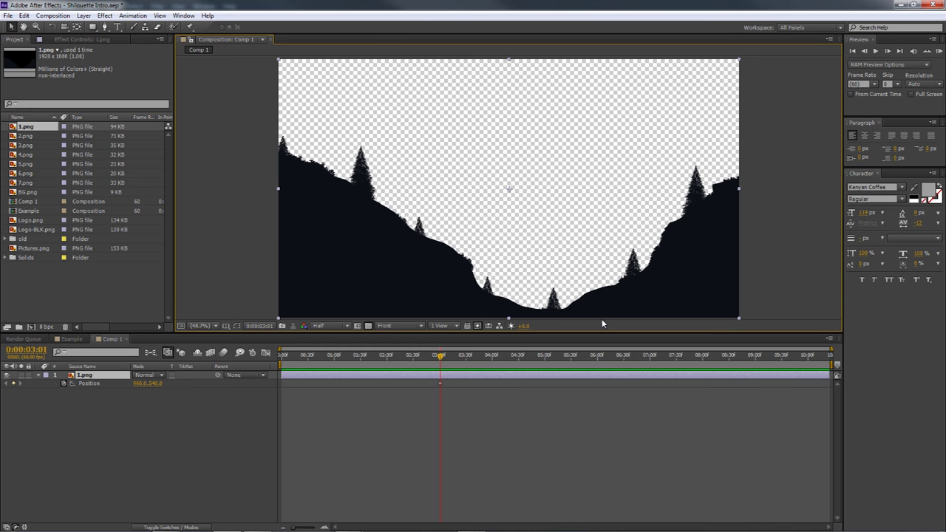
# At 0:00:00:00, set the 1.png layer's Position to 960.0, -541.0 so it starts above the frame
pyautogui.moveTo(441, 359); pyautogui.dragTo(281, 357)
pyautogui.click(280, 357)
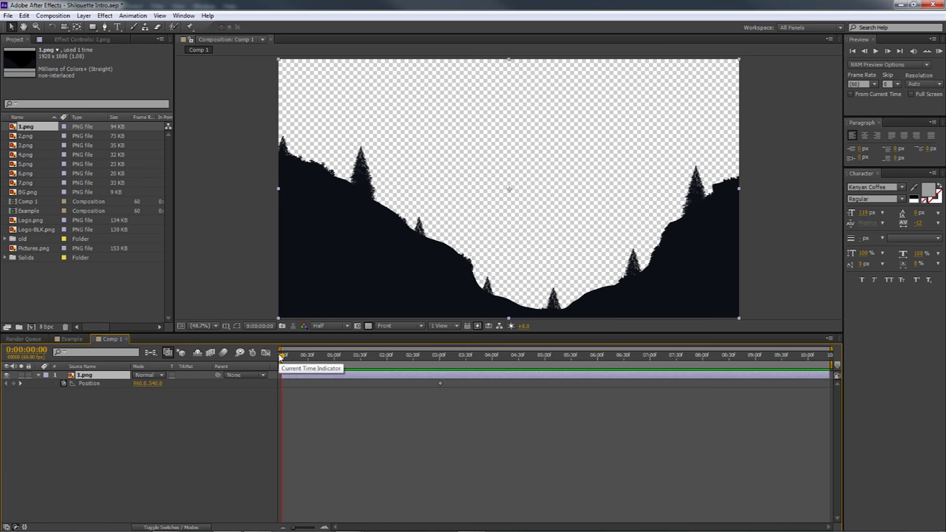
pyautogui.moveTo(153, 384); pyautogui.dragTo(134, 381)
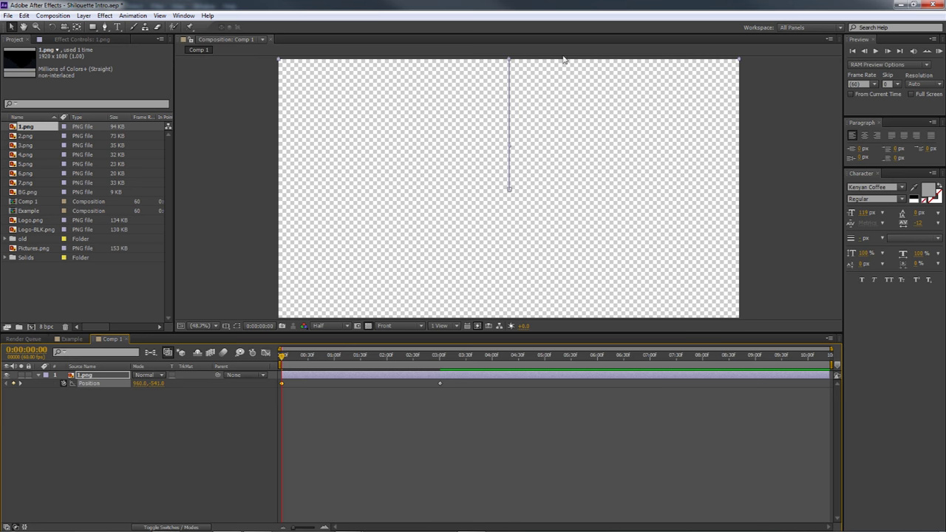
# Play a RAM preview of the 1.png layer's downward movement and check its end position at 0:00:03:01
pyautogui.click(939, 50)
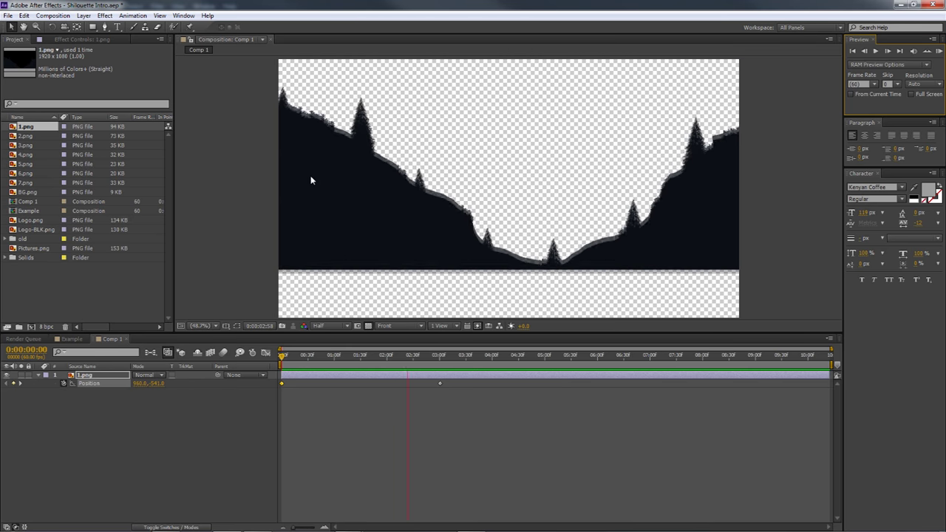
pyautogui.click(939, 52)
pyautogui.moveTo(298, 357); pyautogui.dragTo(441, 356)
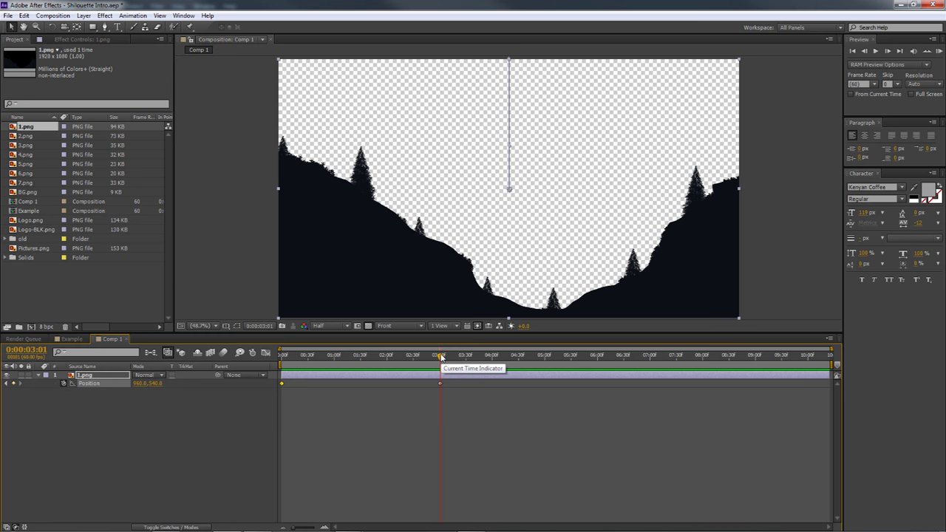
pyautogui.press('KP_0')
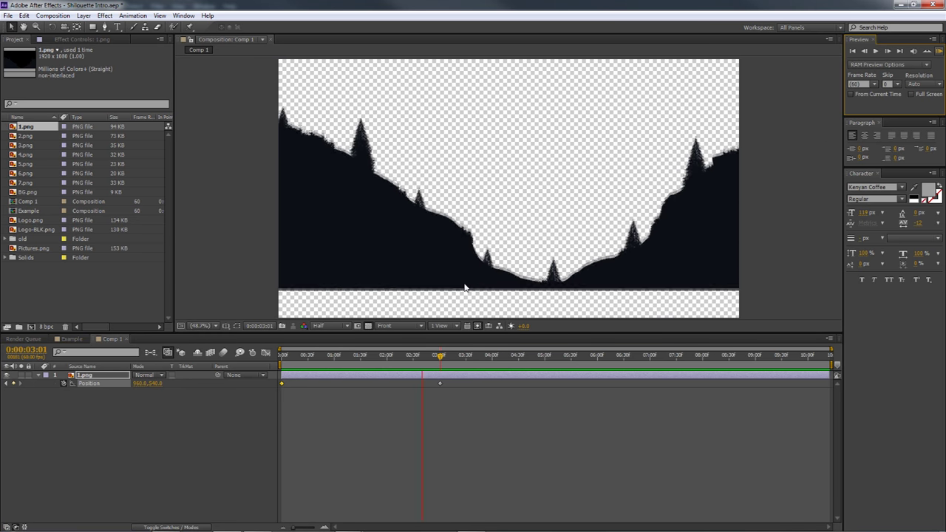
pyautogui.click(939, 51)
# Apply Easy Ease to both Position keyframes of the 1.png layer
pyautogui.moveTo(467, 385); pyautogui.dragTo(270, 382)
pyautogui.moveTo(473, 389); pyautogui.dragTo(274, 384)
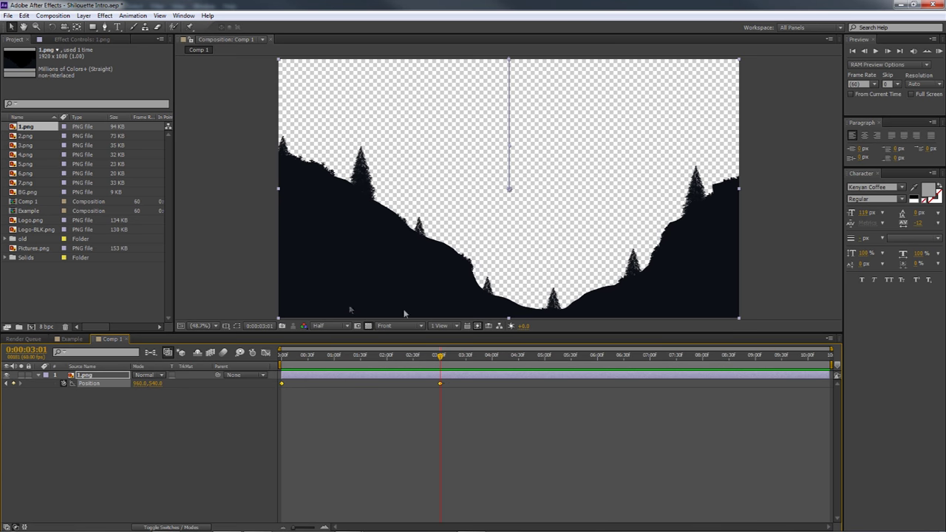
pyautogui.rightClick(440, 384)
pyautogui.moveTo(473, 494)
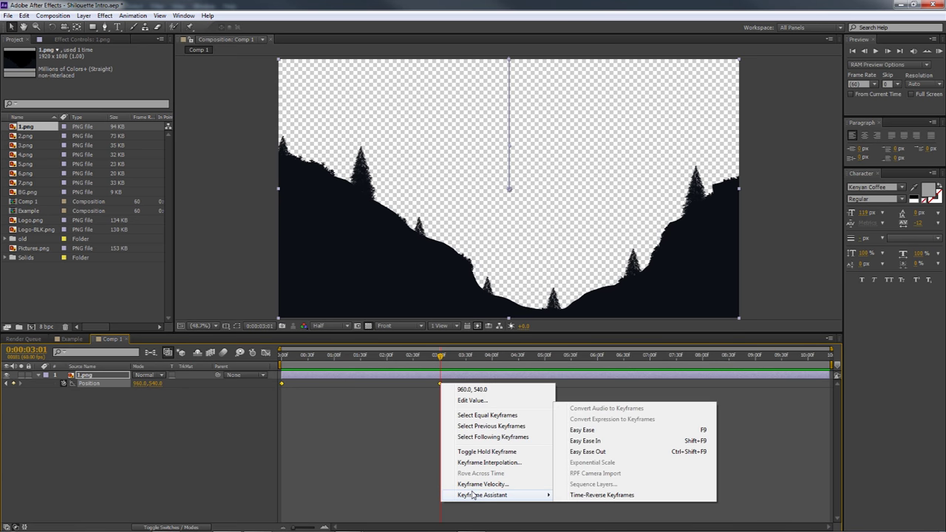
pyautogui.click(586, 431)
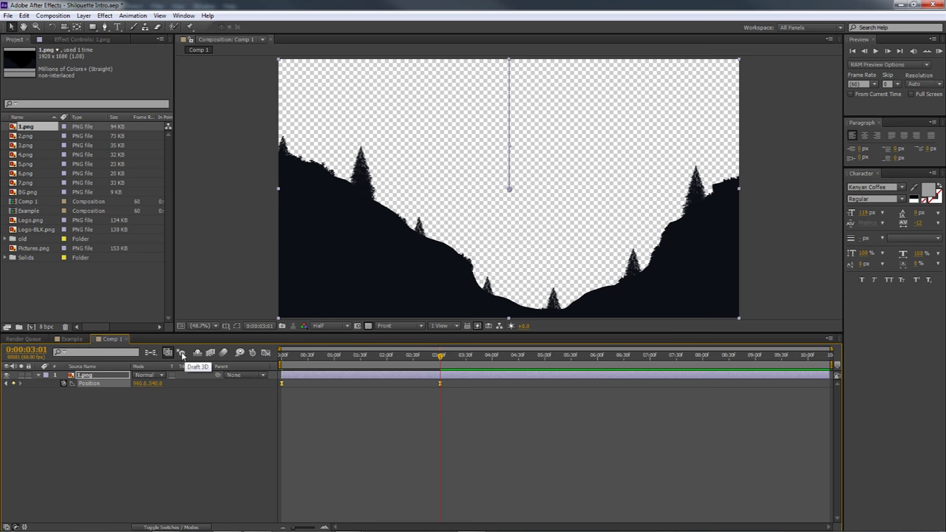
# In the speed graph, lengthen both Position keyframes' easing handles inward to form a steep central peak just above 1500 px/sec
pyautogui.click(266, 354)
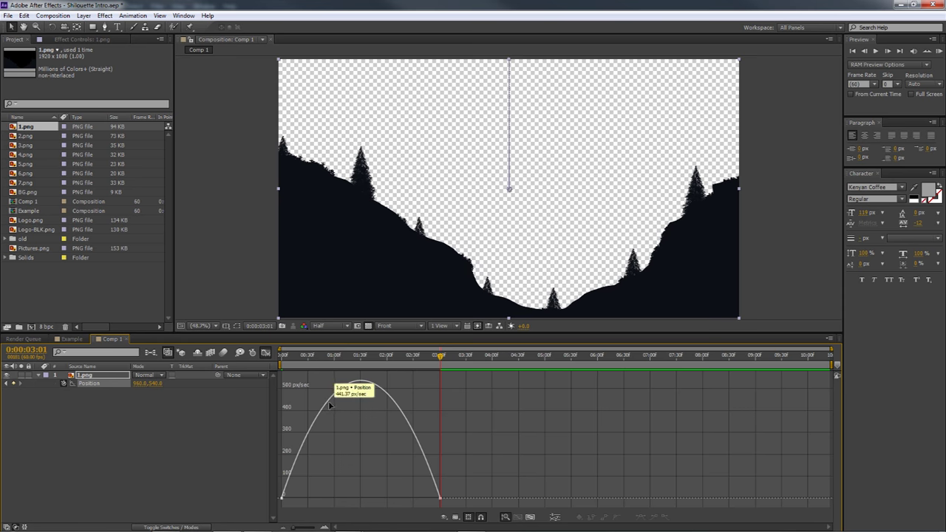
pyautogui.click(281, 498)
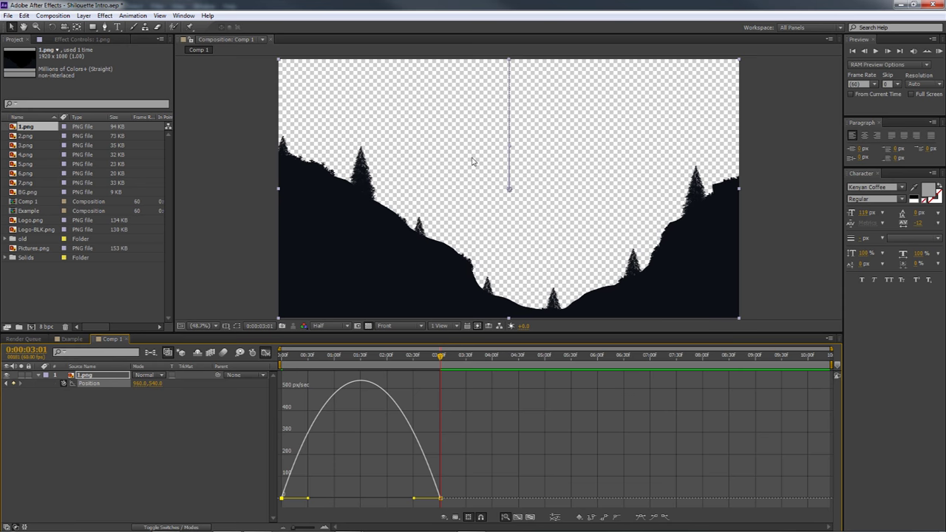
pyautogui.moveTo(308, 498); pyautogui.dragTo(354, 500)
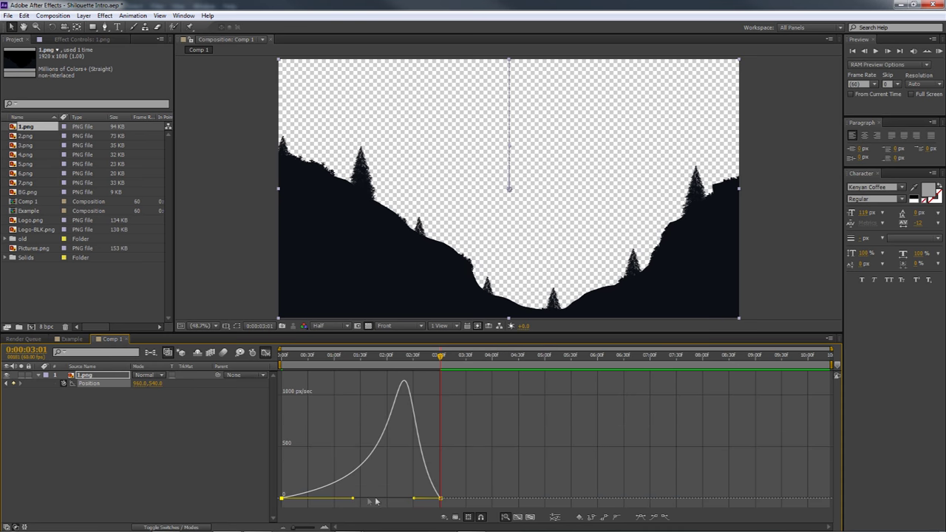
pyautogui.moveTo(413, 500); pyautogui.dragTo(391, 500)
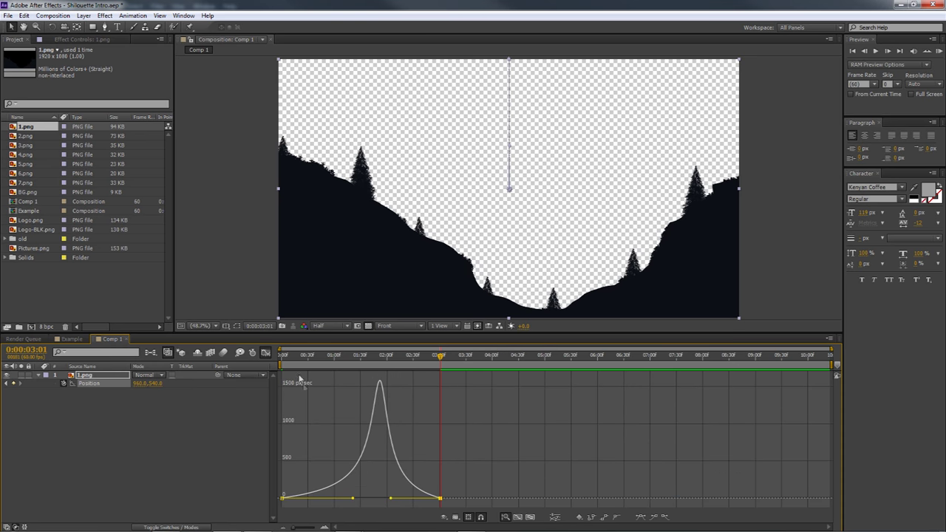
# Play a RAM preview of the eased mountain movement from the start and examine its speed curve
pyautogui.press('Home')
pyautogui.click(938, 51)
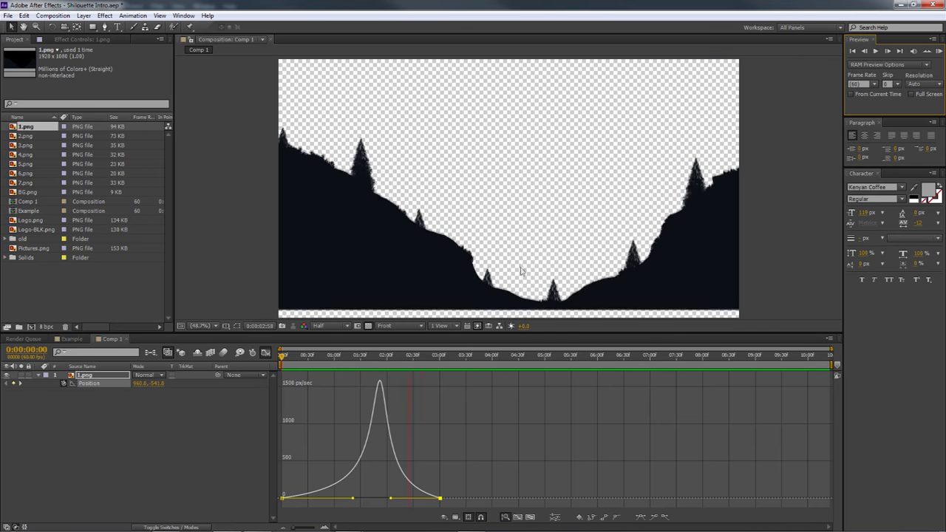
pyautogui.press('space')
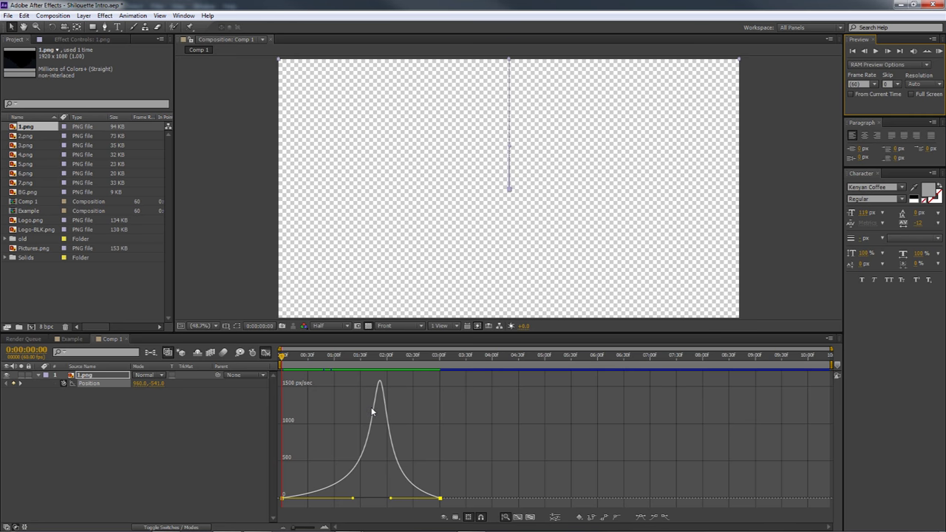
pyautogui.moveTo(376, 407)
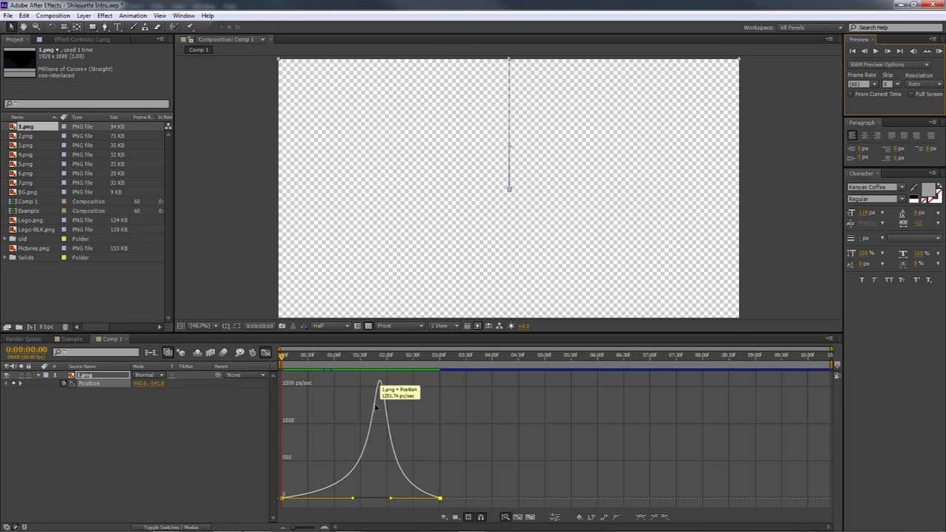
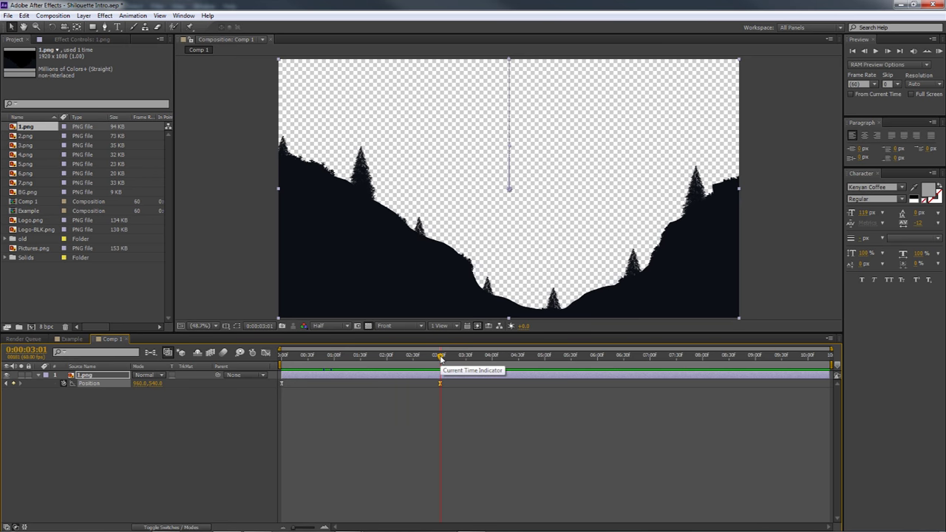
# Add BG.png to Comp 1 beneath the 1.png layer as the gradient background
pyautogui.moveTo(23, 193); pyautogui.dragTo(86, 398)
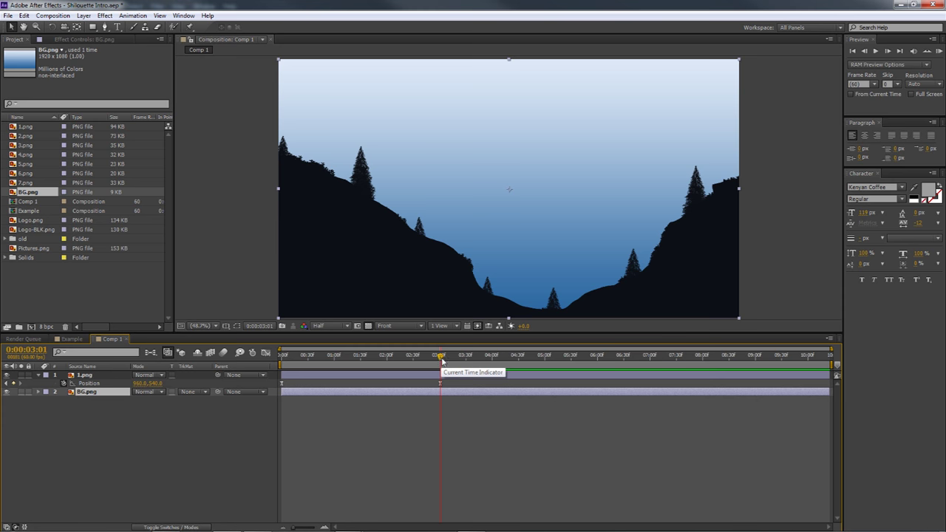
pyautogui.moveTo(441, 359)
pyautogui.mouseDown()
pyautogui.moveTo(281, 358)
pyautogui.moveTo(459, 353)
pyautogui.moveTo(442, 353)
pyautogui.mouseUp()
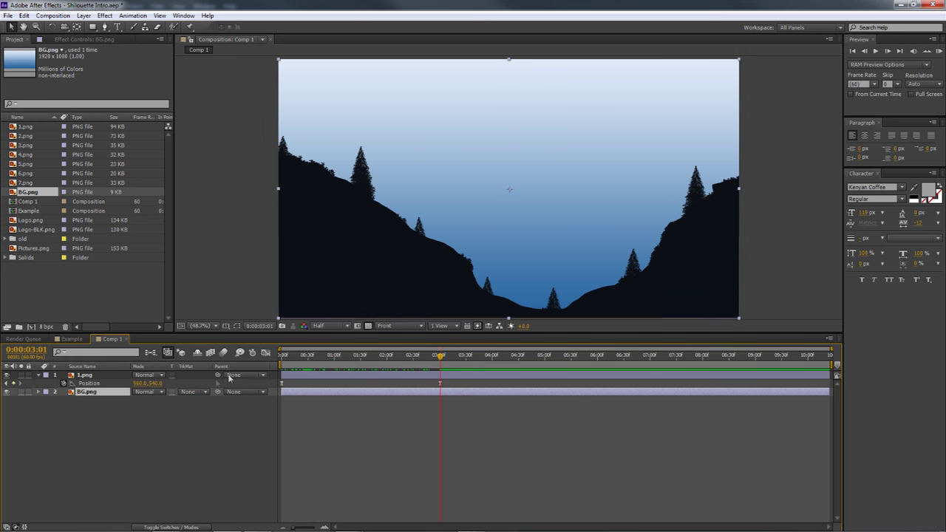
pyautogui.rightClick(97, 407)
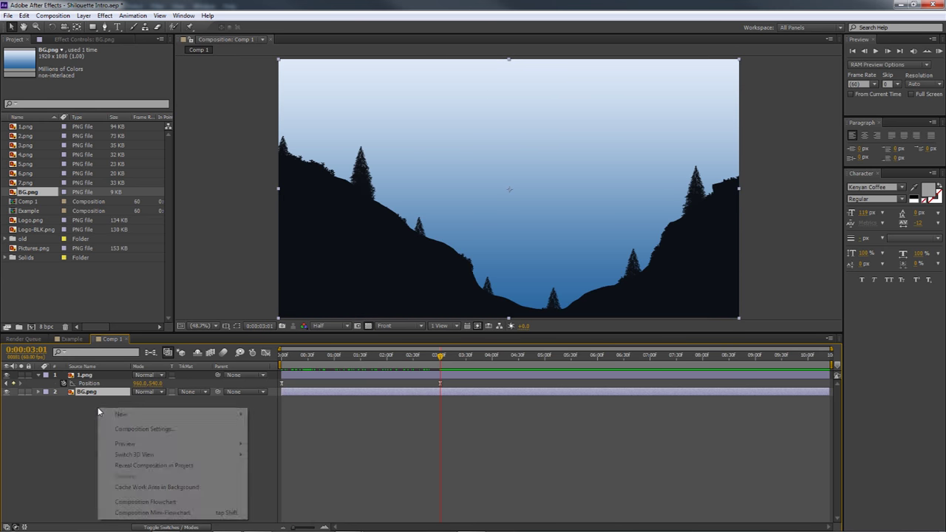
pyautogui.moveTo(118, 416)
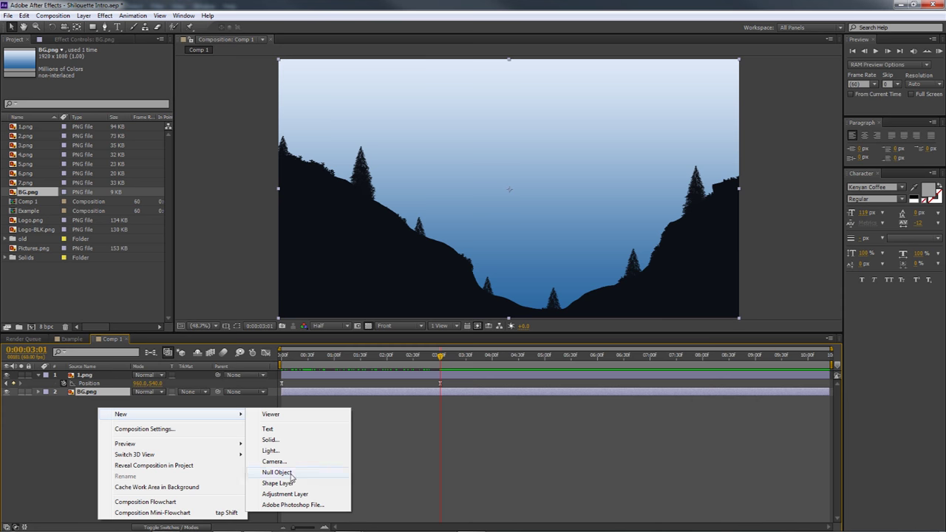
pyautogui.click(270, 440)
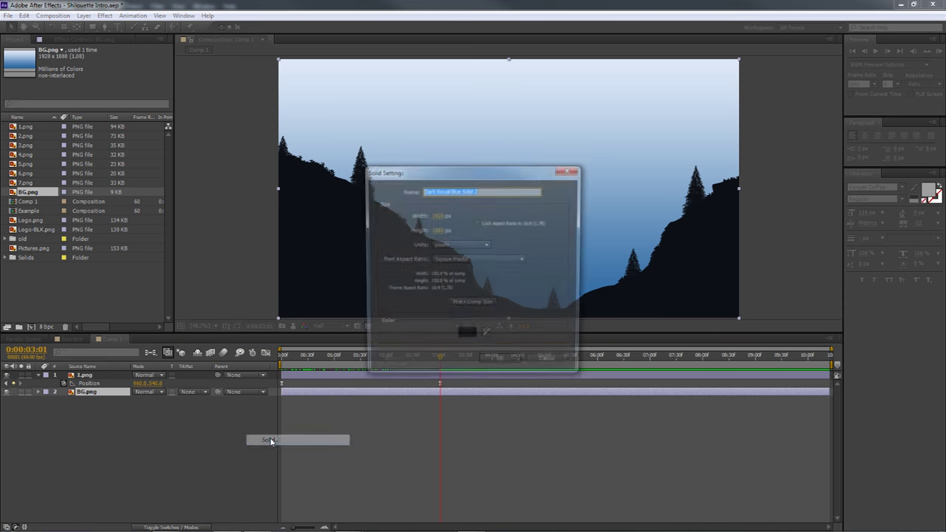
pyautogui.click(541, 363)
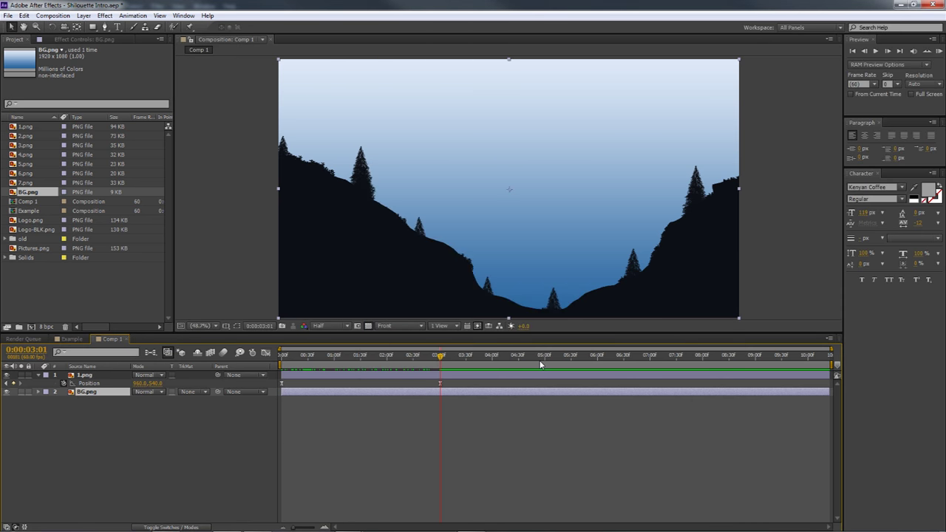
# Create a 1920 × 1080 solid in Comp 1, sampling its dark colour from the mountain silhouette
pyautogui.hotkey('ctrl', 'y')
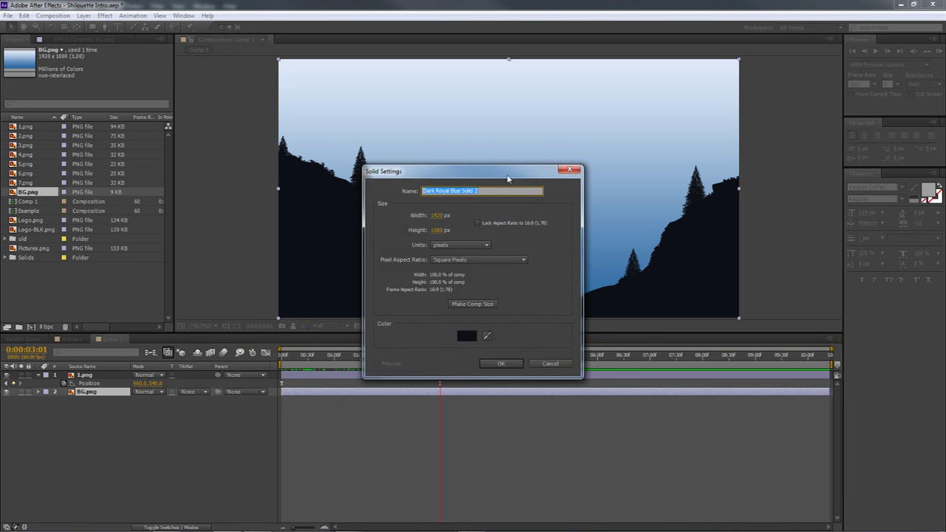
pyautogui.moveTo(508, 179); pyautogui.dragTo(646, 156)
pyautogui.click(627, 315)
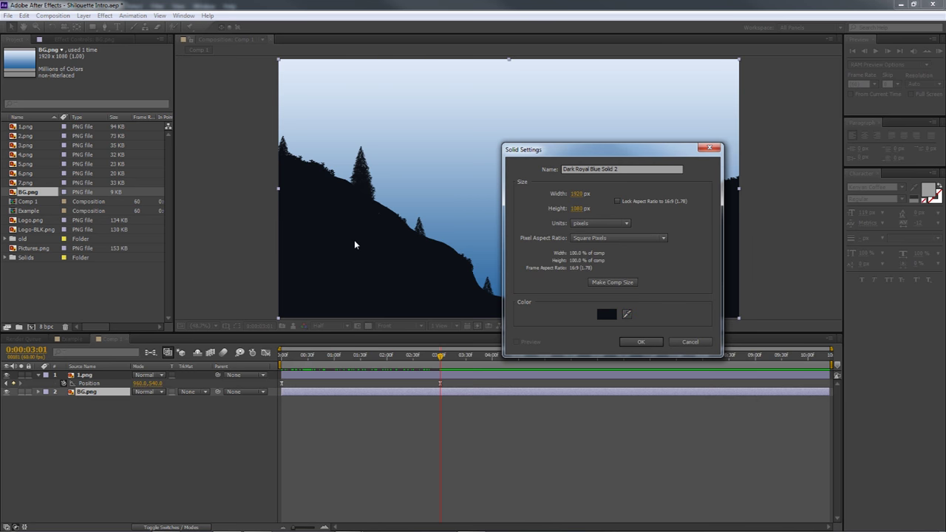
pyautogui.click(640, 342)
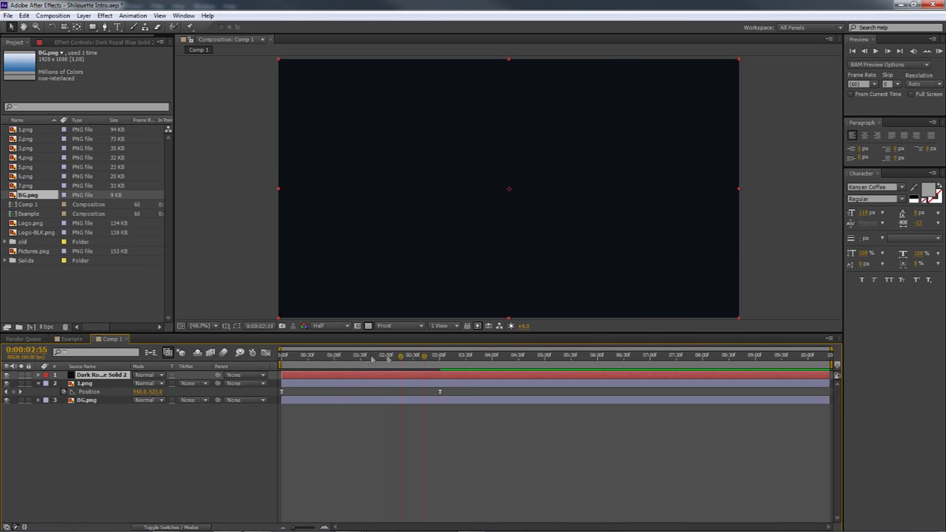
# Place the new dark solid beneath the 1.png layer and above BG.png in the layer stack
pyautogui.moveTo(371, 359); pyautogui.dragTo(285, 352)
pyautogui.click(90, 392)
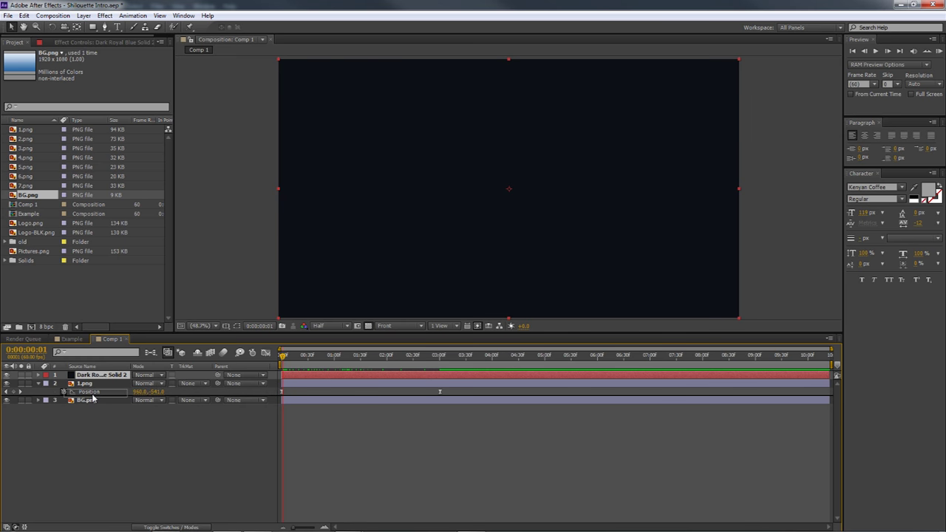
pyautogui.moveTo(85, 383); pyautogui.dragTo(84, 374)
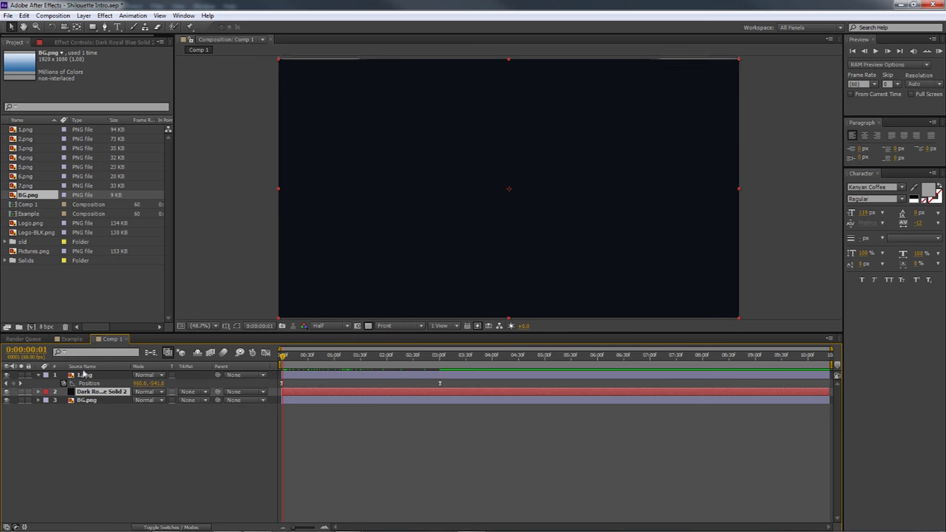
# Set a Position keyframe of 960, 540 on the dark solid at 0:00:00:00
pyautogui.click(280, 360)
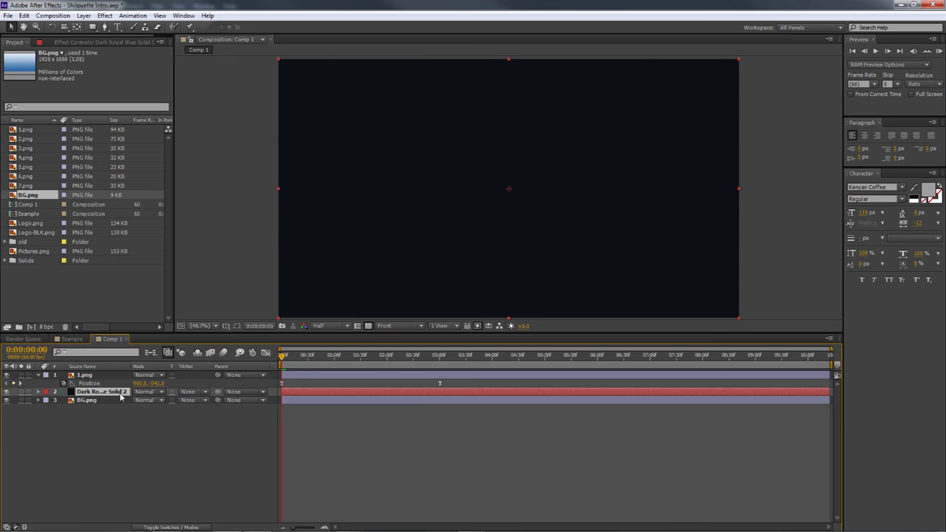
pyautogui.press('p')
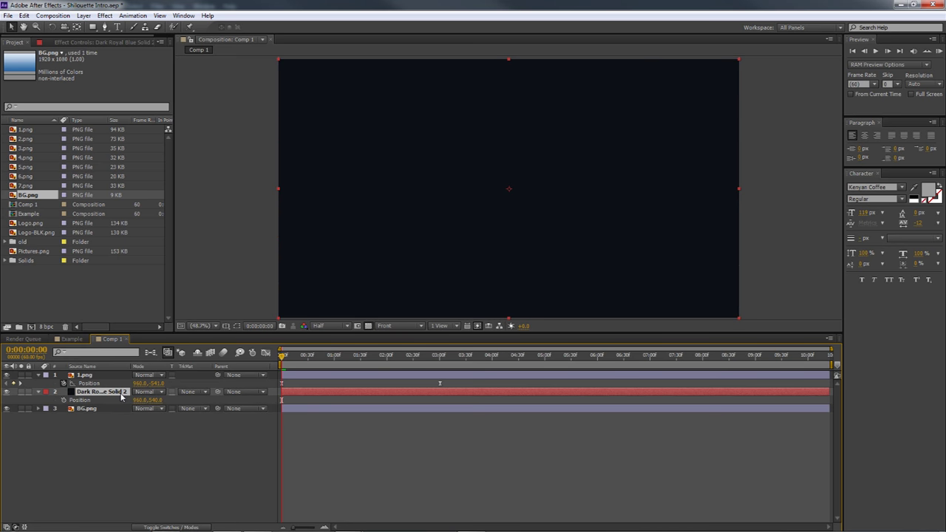
pyautogui.click(64, 400)
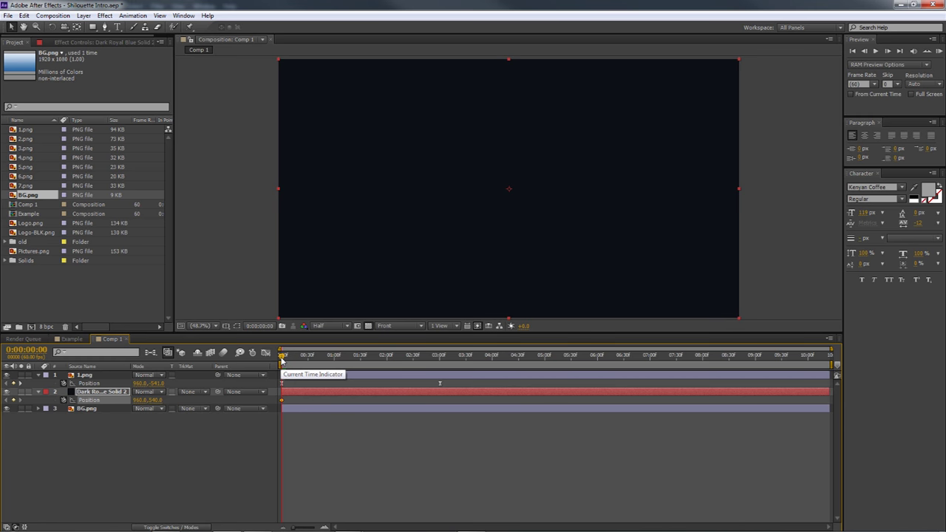
# At 0:00:03:01, lower the dark solid below the frame with a Position keyframe of 960, 1629
pyautogui.moveTo(282, 357); pyautogui.dragTo(436, 357)
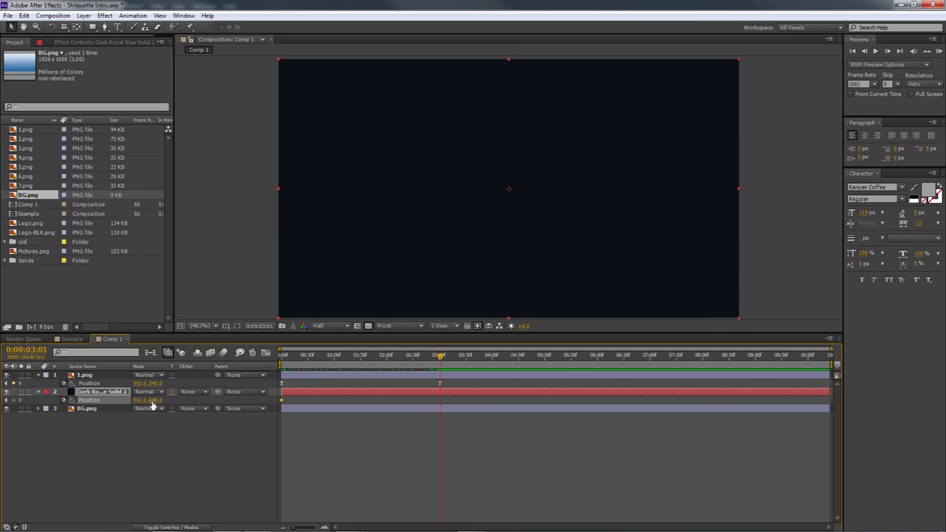
pyautogui.moveTo(152, 400); pyautogui.dragTo(162, 400)
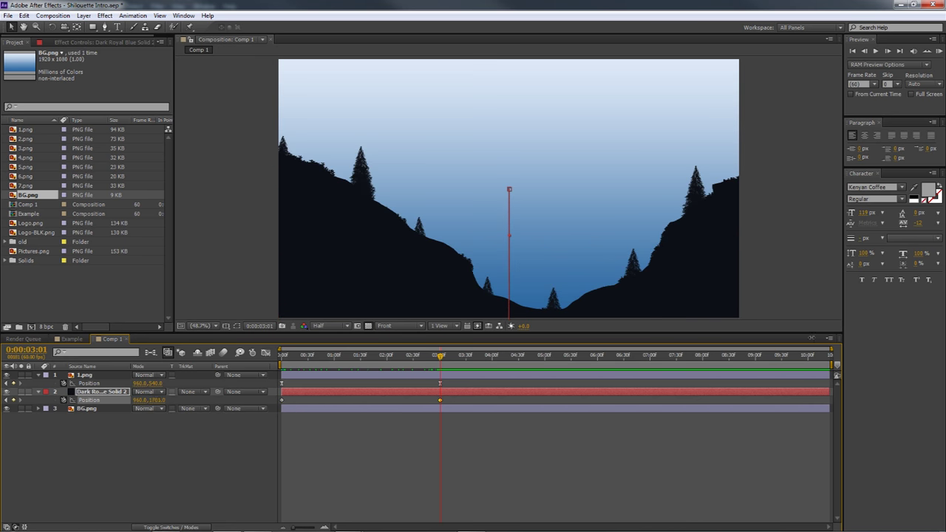
pyautogui.moveTo(720, 342); pyautogui.dragTo(746, 338)
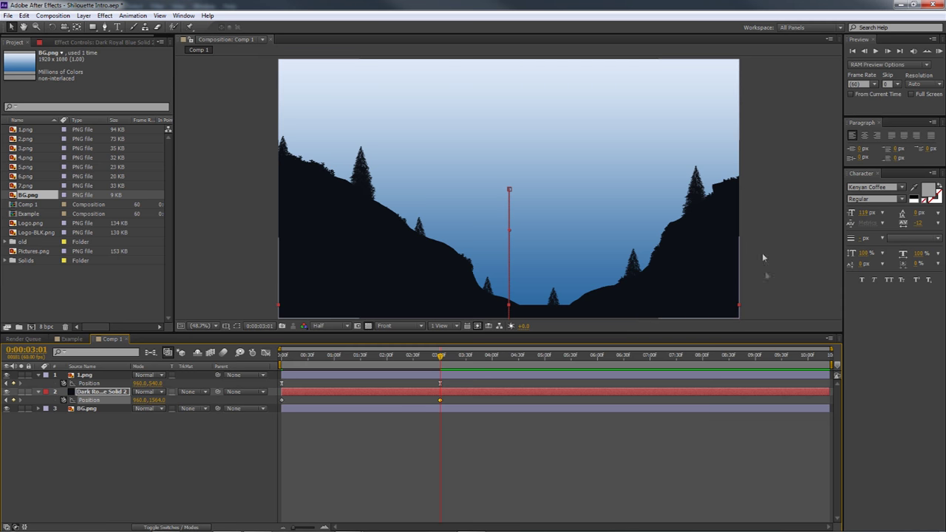
pyautogui.press(',')
pyautogui.press(',')
pyautogui.press(',')
pyautogui.press(',')
pyautogui.press('.')
pyautogui.press(',')
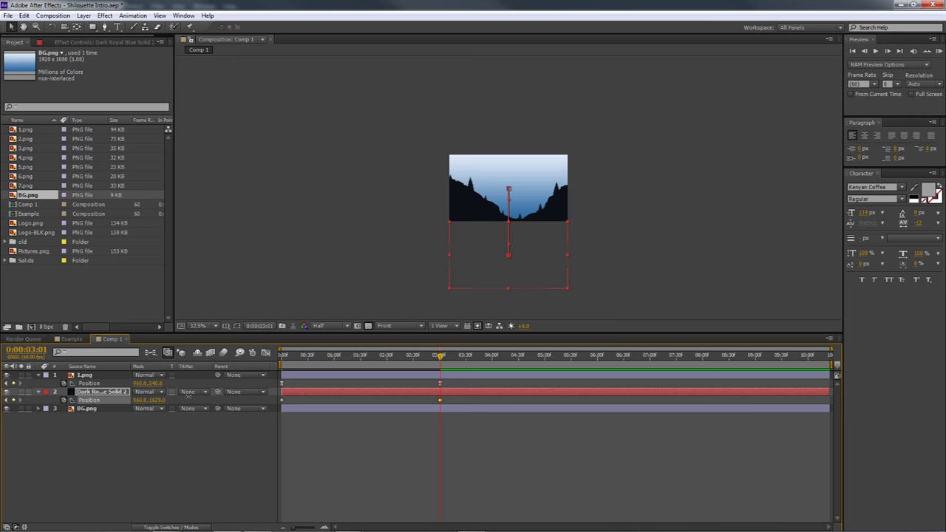
# Fit the composition in view and compare the solid's movement over time in Comp 1 with the Example composition
pyautogui.moveTo(434, 365); pyautogui.dragTo(281, 370)
pyautogui.click(198, 326)
pyautogui.click(207, 285)
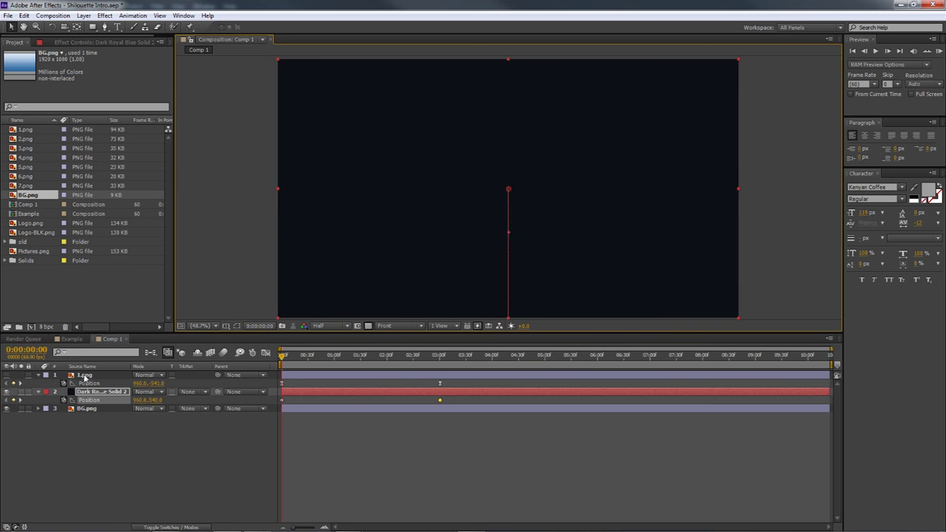
pyautogui.moveTo(284, 360)
pyautogui.mouseDown()
pyautogui.moveTo(477, 355)
pyautogui.moveTo(318, 347)
pyautogui.moveTo(397, 352)
pyautogui.moveTo(281, 355)
pyautogui.moveTo(436, 360)
pyautogui.moveTo(282, 355)
pyautogui.mouseUp()
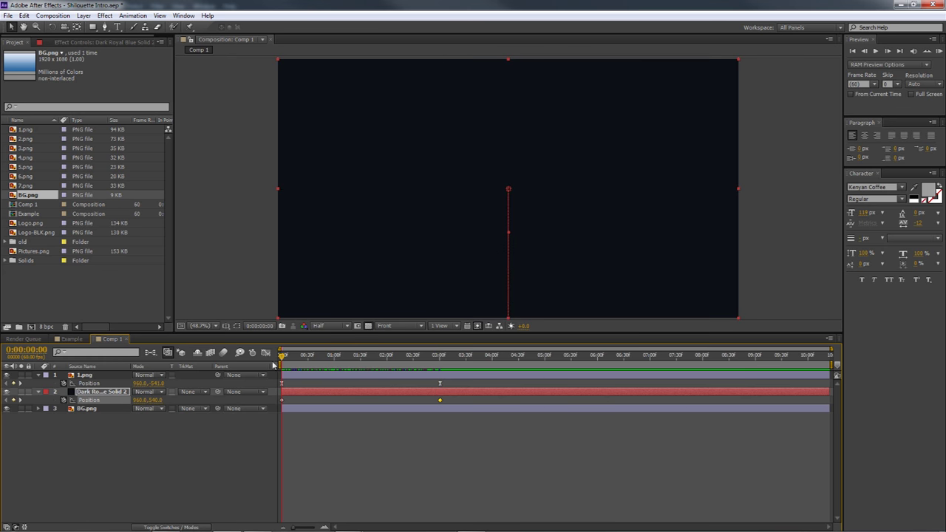
pyautogui.click(54, 340)
pyautogui.moveTo(283, 356); pyautogui.dragTo(379, 366)
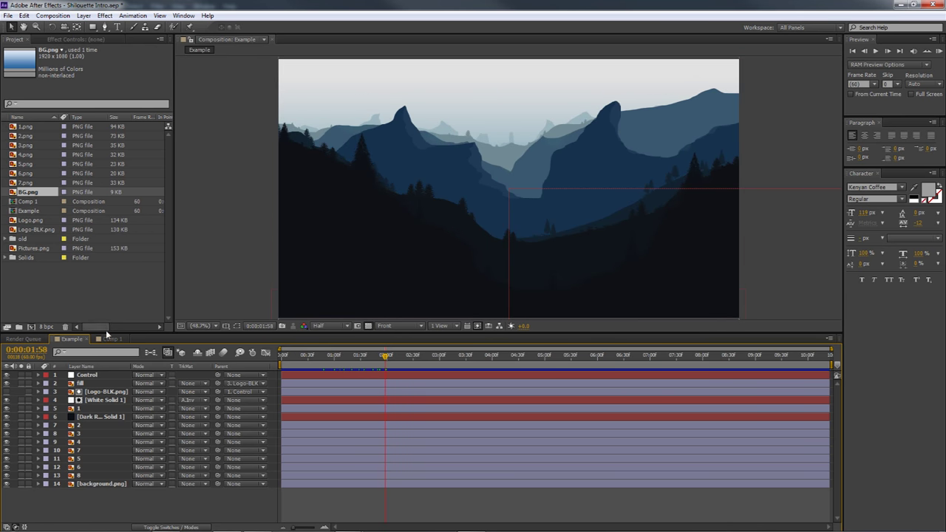
pyautogui.click(111, 339)
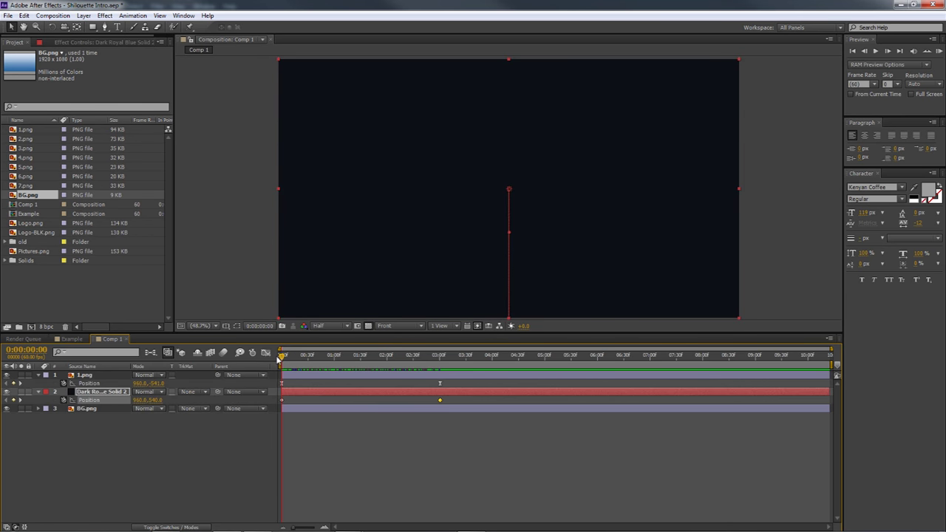
pyautogui.moveTo(282, 357); pyautogui.dragTo(410, 356)
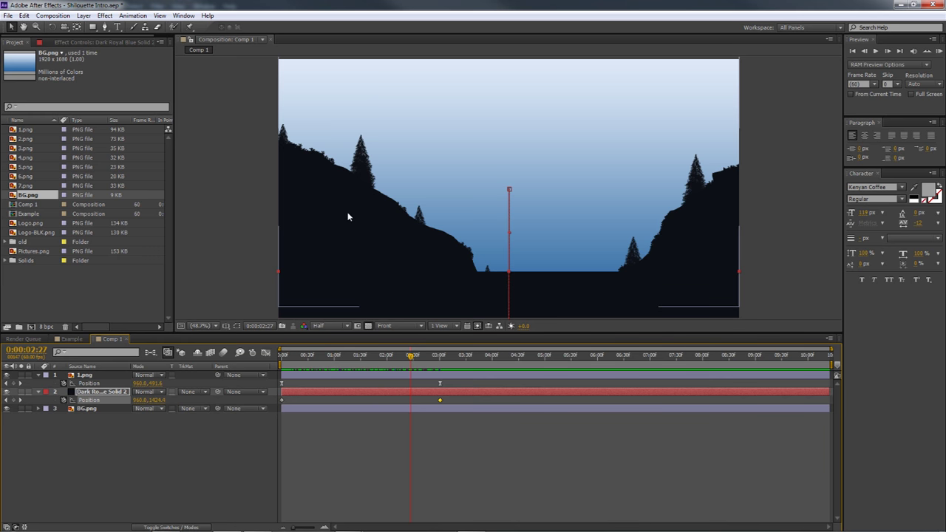
# Apply Easy Ease to both Position keyframes of the dark solid
pyautogui.press('Home')
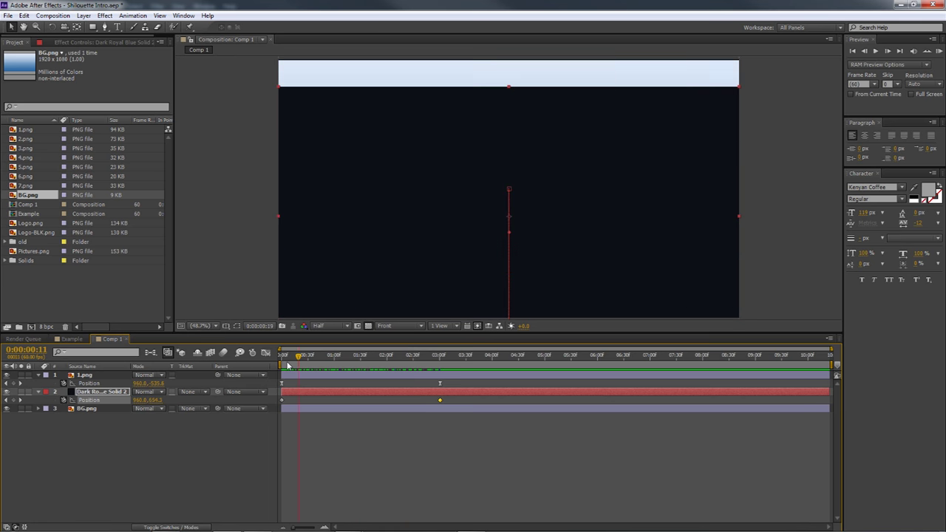
pyautogui.moveTo(463, 402); pyautogui.dragTo(279, 410)
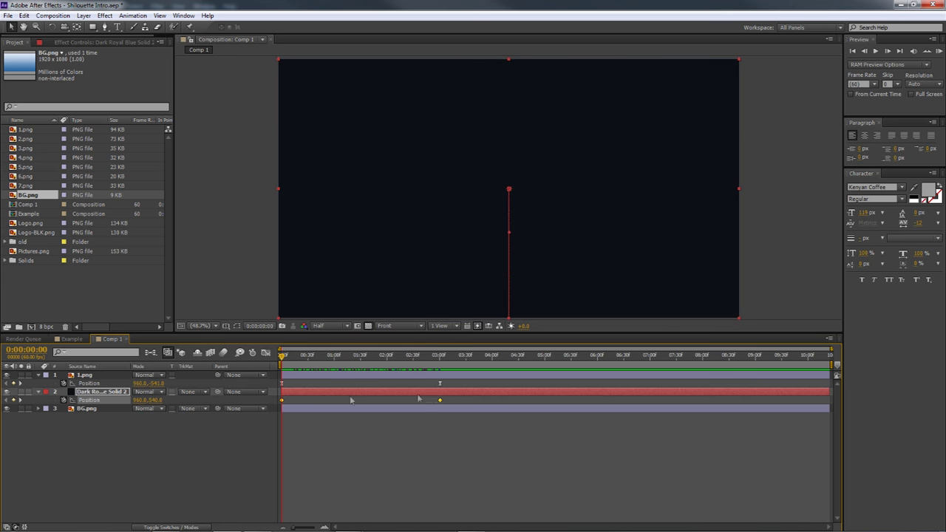
pyautogui.rightClick(438, 400)
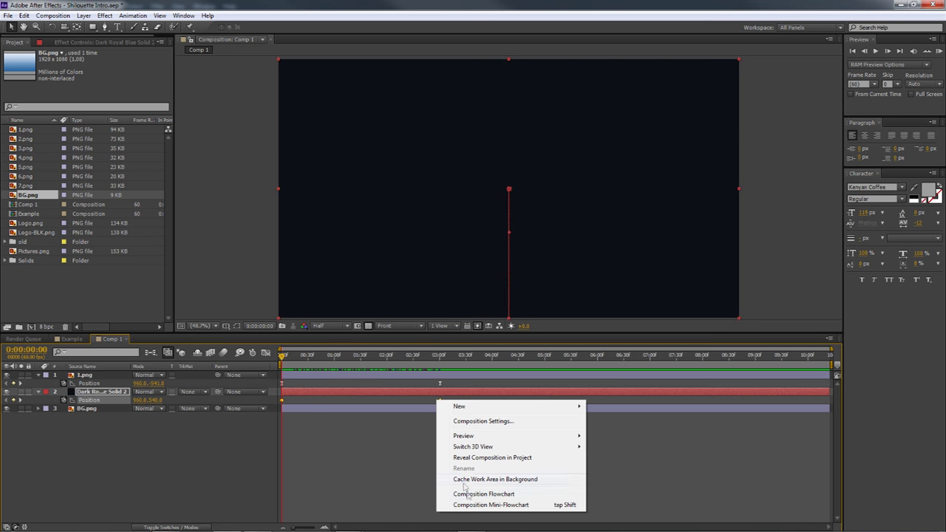
pyautogui.click(435, 402)
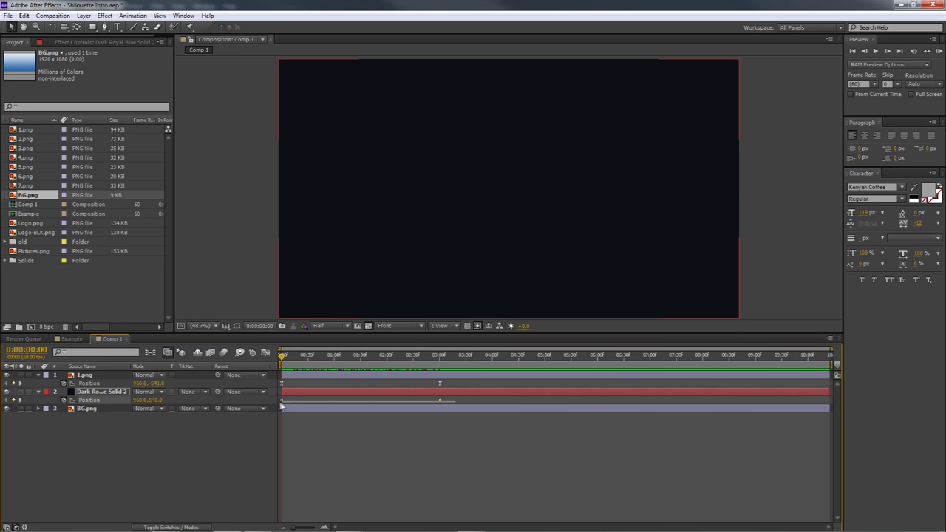
pyautogui.click(280, 401)
pyautogui.rightClick(440, 400)
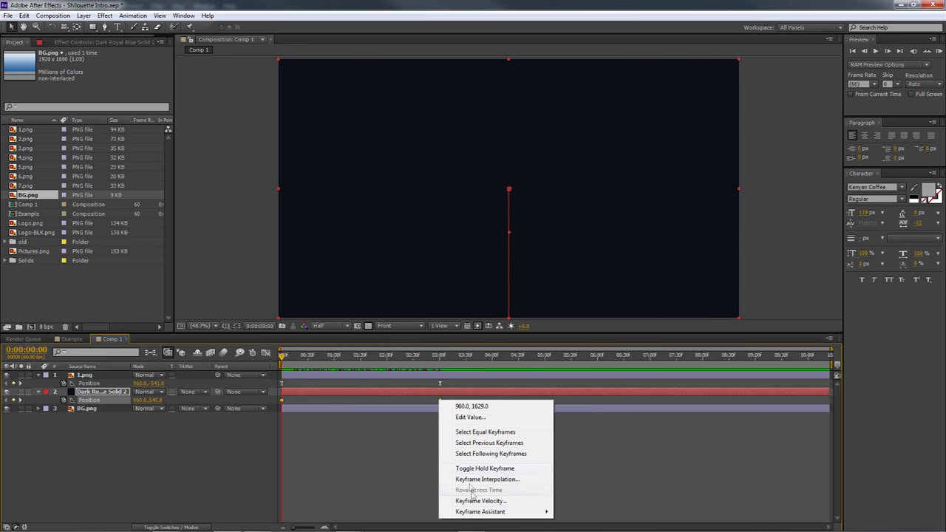
pyautogui.moveTo(478, 512)
pyautogui.click(590, 447)
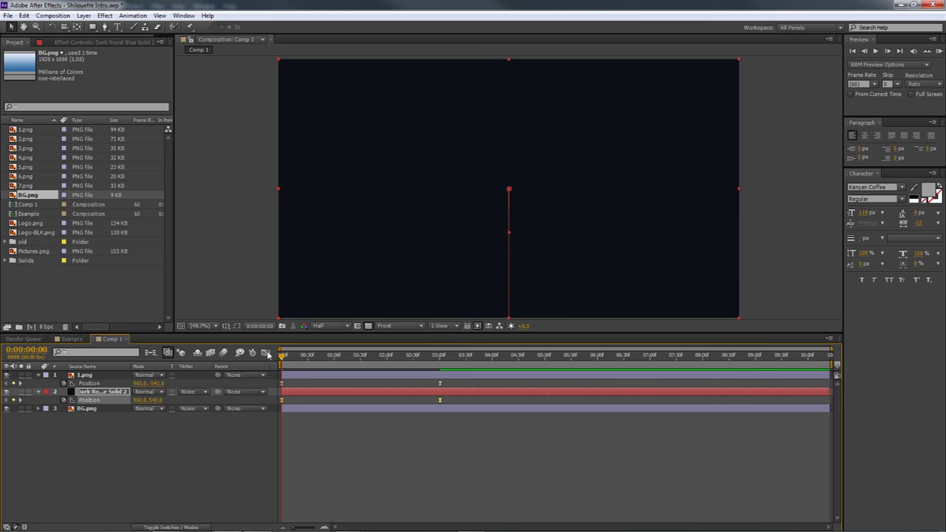
# Show the solid's Position speed graph and lengthen the first keyframe's easing handle to about 0:00:01:10, checking the motion over time
pyautogui.press('space')
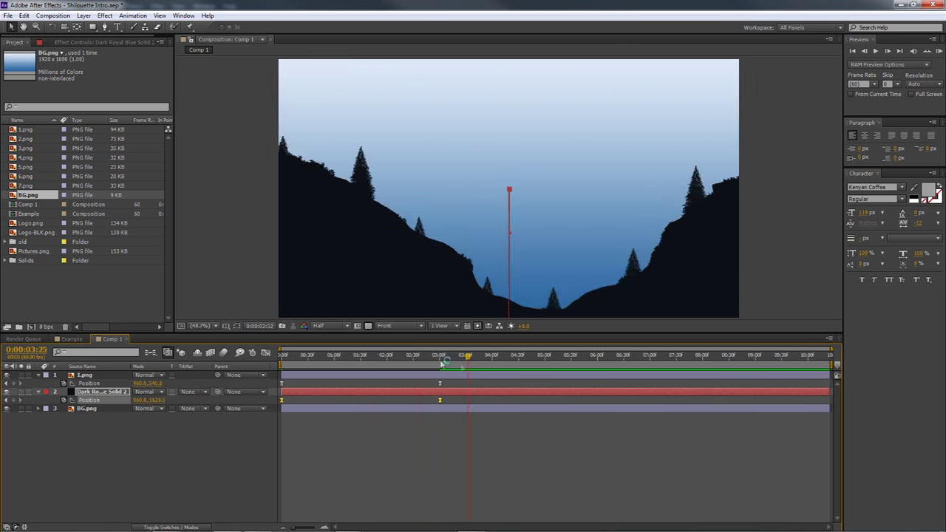
pyautogui.click(447, 406)
pyautogui.click(441, 401)
pyautogui.click(264, 352)
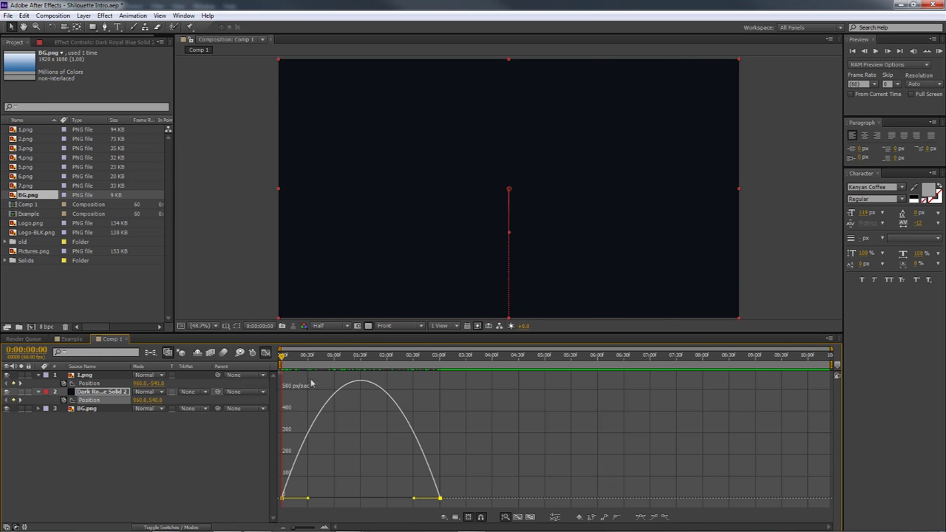
pyautogui.moveTo(342, 356); pyautogui.dragTo(363, 362)
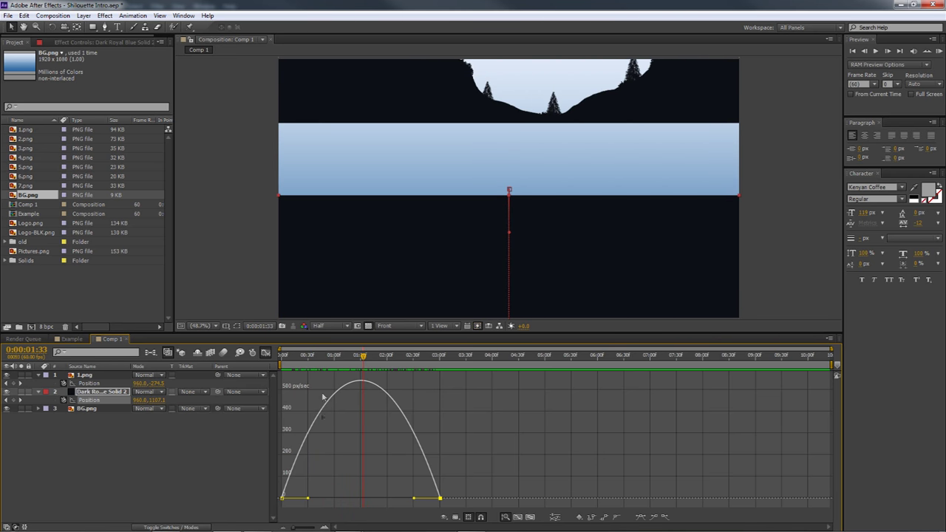
pyautogui.moveTo(309, 500); pyautogui.dragTo(343, 502)
pyautogui.moveTo(364, 361); pyautogui.dragTo(396, 363)
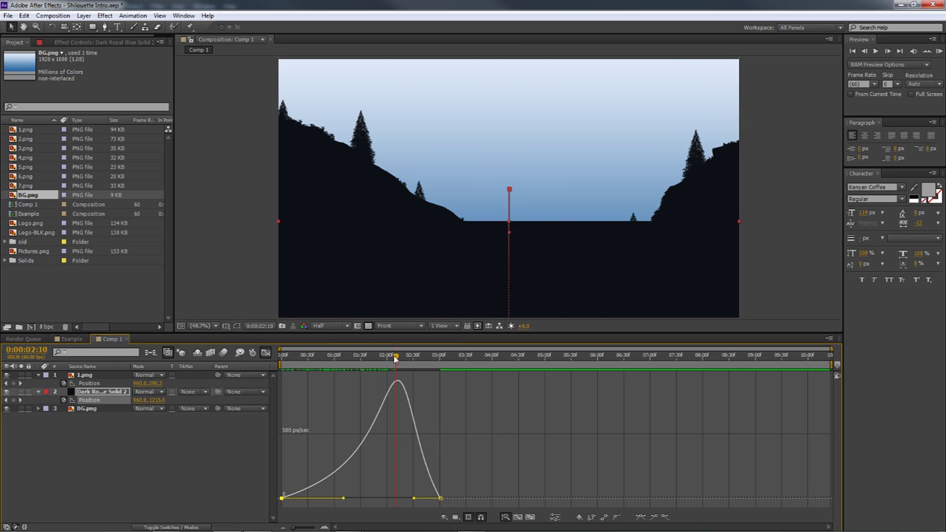
pyautogui.moveTo(396, 357)
pyautogui.mouseDown()
pyautogui.moveTo(379, 359)
pyautogui.moveTo(392, 364)
pyautogui.mouseUp()
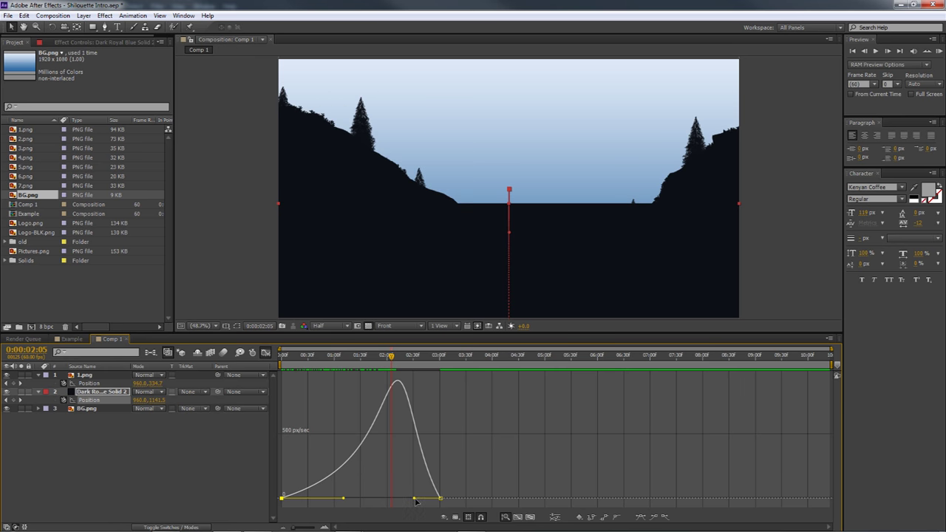
# Lengthen the last Position keyframe's easing handle inward to about 0:00:02:10 and check the solid against the mountain's lower edge
pyautogui.moveTo(413, 500); pyautogui.dragTo(397, 504)
pyautogui.moveTo(390, 356)
pyautogui.mouseDown()
pyautogui.moveTo(281, 356)
pyautogui.moveTo(390, 357)
pyautogui.mouseUp()
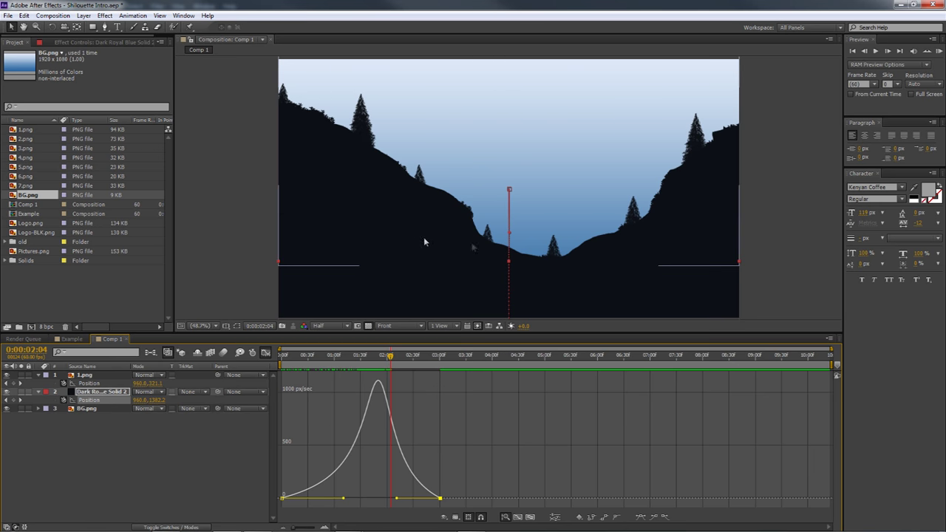
pyautogui.moveTo(389, 358); pyautogui.dragTo(376, 359)
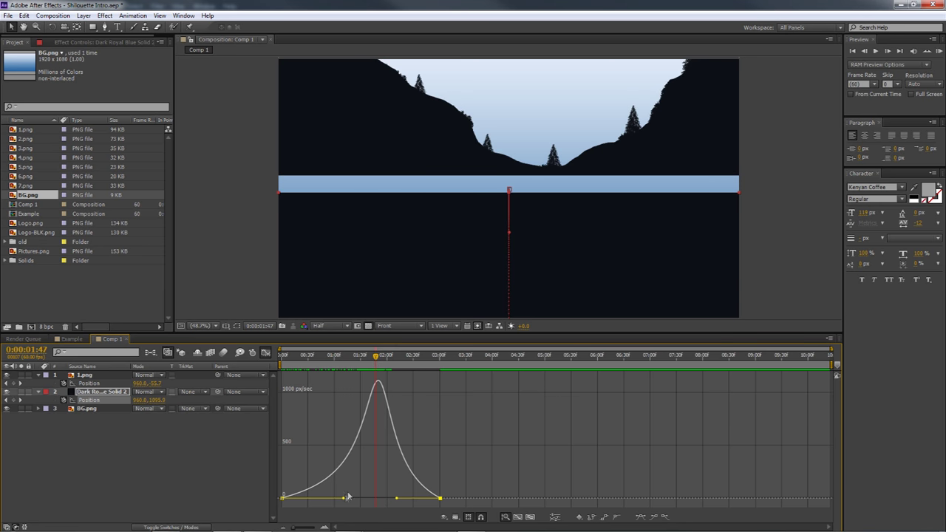
# Fine-tune both easing handles in small amounts to narrow the gap between the solid's top edge and the mountain layer's bottom edge
pyautogui.moveTo(397, 502); pyautogui.dragTo(403, 501)
pyautogui.click(381, 357)
pyautogui.moveTo(383, 360); pyautogui.dragTo(382, 362)
pyautogui.moveTo(404, 503); pyautogui.dragTo(399, 502)
pyautogui.moveTo(375, 361); pyautogui.dragTo(374, 359)
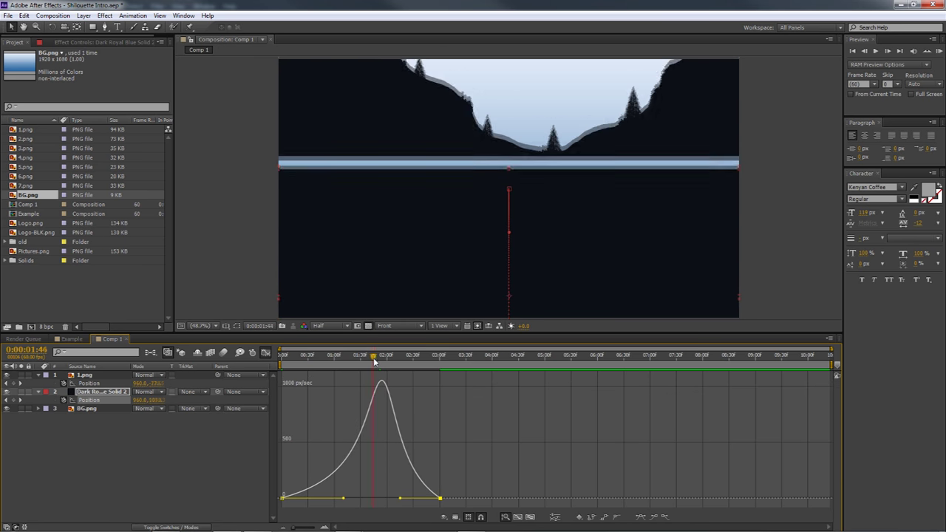
pyautogui.moveTo(345, 500); pyautogui.dragTo(346, 498)
pyautogui.moveTo(379, 364); pyautogui.dragTo(389, 360)
pyautogui.moveTo(400, 500); pyautogui.dragTo(397, 500)
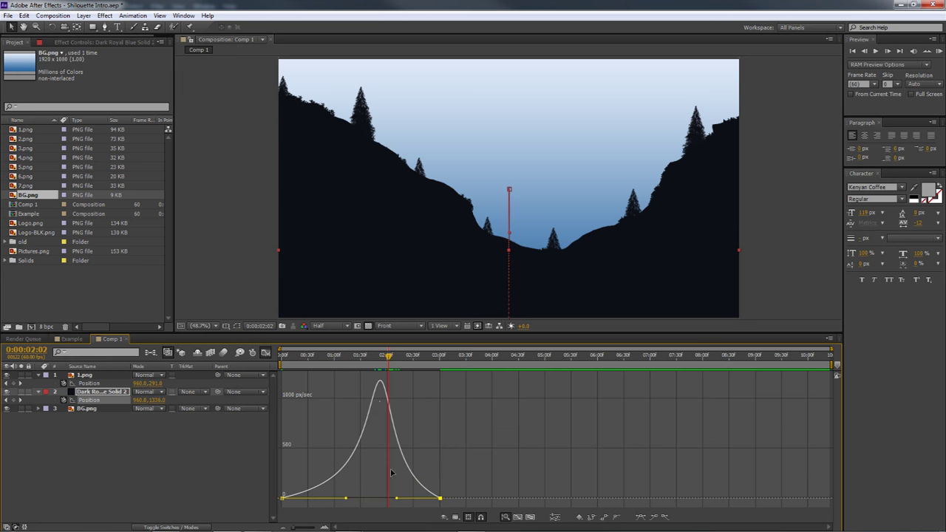
# Lengthen the first Position keyframe's easing handle to about 88.73% influence and nudge the last one's, checking the solid's edge through the motion
pyautogui.moveTo(388, 360); pyautogui.dragTo(368, 374)
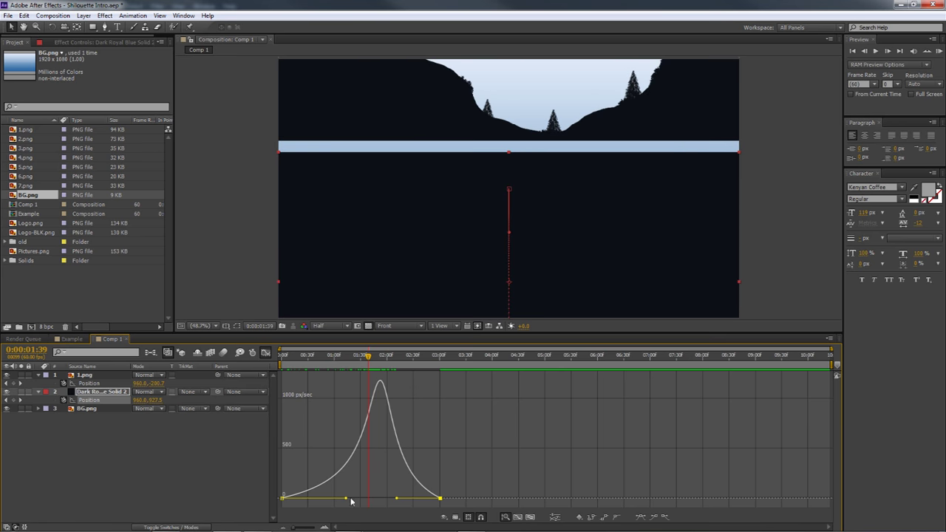
pyautogui.moveTo(349, 501); pyautogui.dragTo(352, 501)
pyautogui.moveTo(367, 358); pyautogui.dragTo(385, 368)
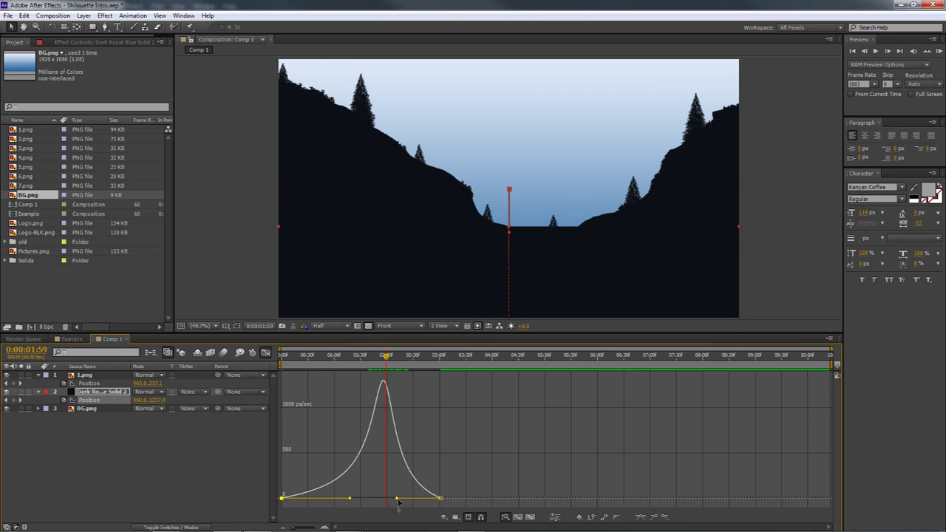
pyautogui.moveTo(397, 501); pyautogui.dragTo(395, 500)
pyautogui.moveTo(384, 357); pyautogui.dragTo(353, 375)
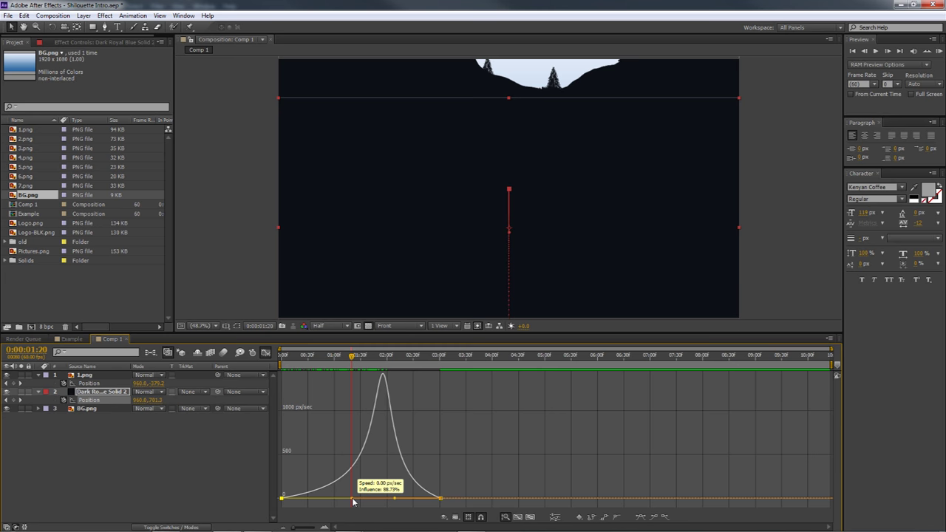
pyautogui.moveTo(351, 360); pyautogui.dragTo(392, 360)
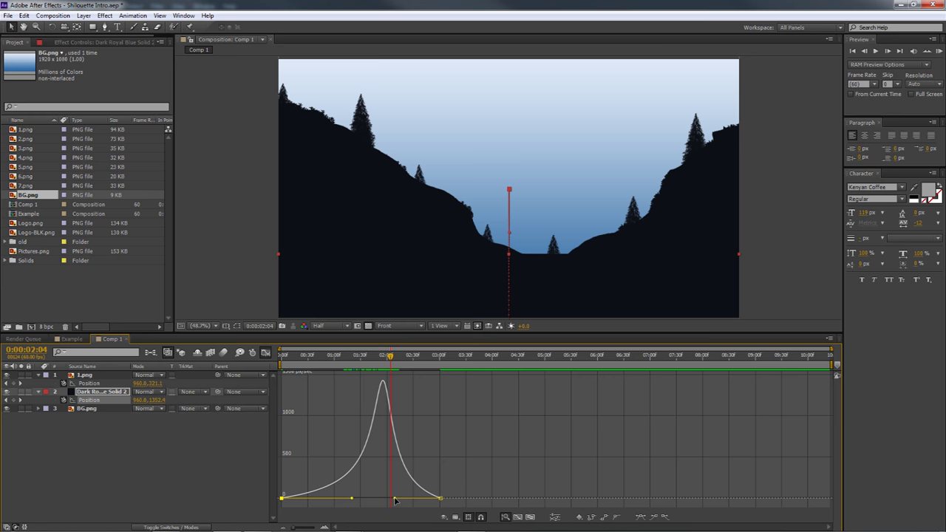
# Set the last Position keyframe's easing handle to about 58.32% influence, checking the solid's edge near 0:00:02:48
pyautogui.moveTo(299, 525); pyautogui.dragTo(313, 527)
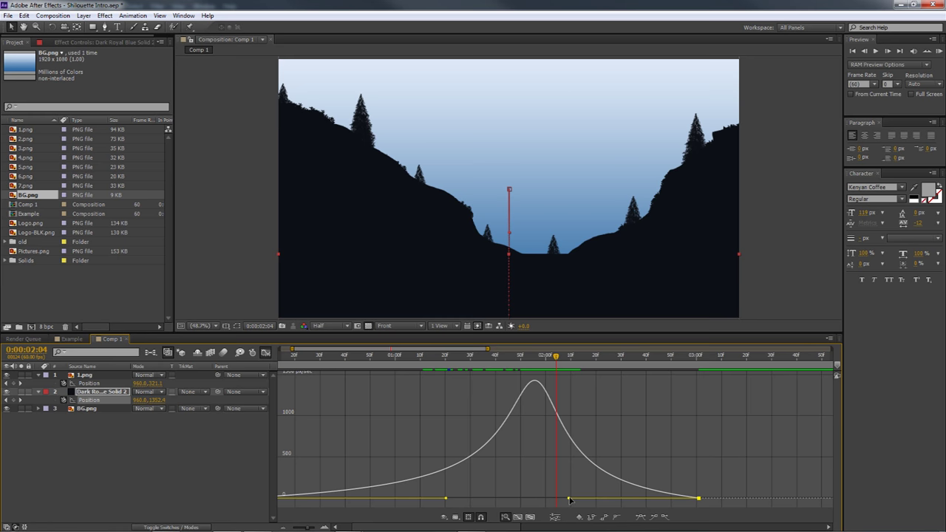
pyautogui.moveTo(570, 500); pyautogui.dragTo(572, 503)
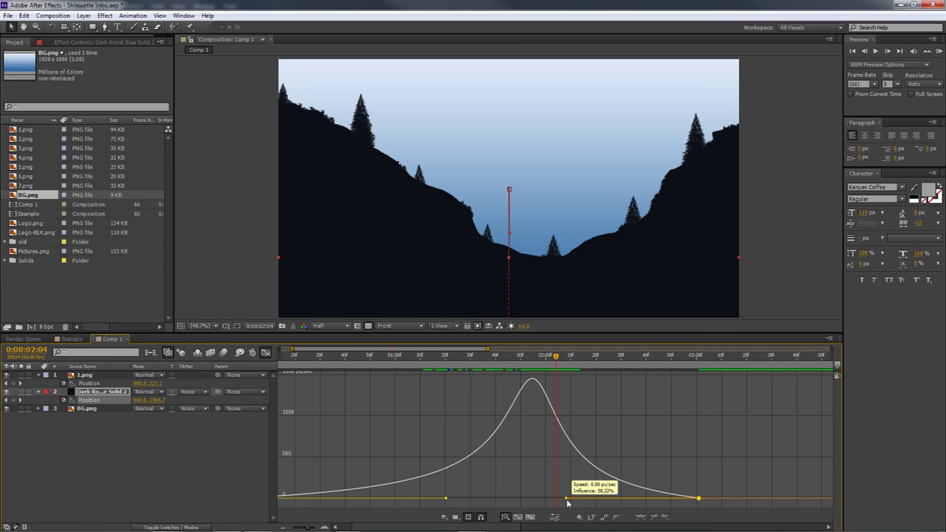
pyautogui.moveTo(556, 358); pyautogui.dragTo(668, 368)
pyautogui.click(648, 375)
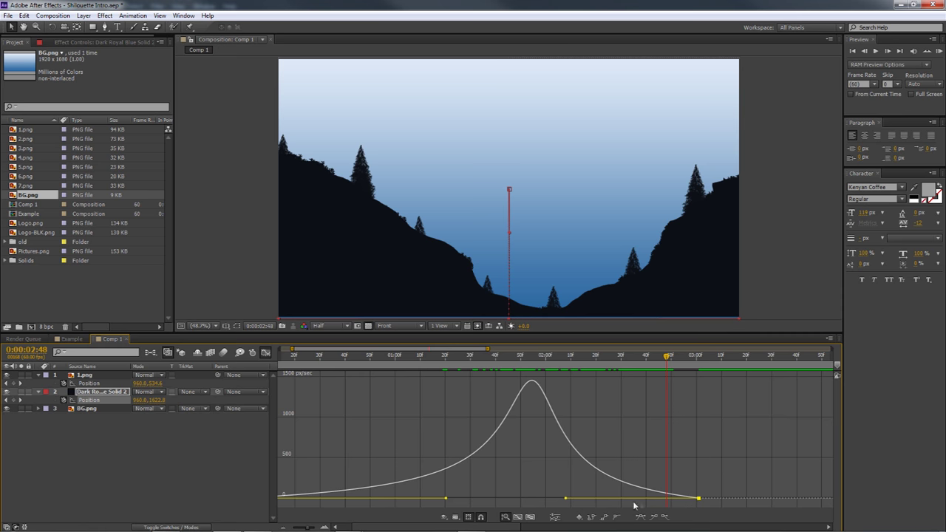
# Rework the Position easing handles to end at about 0:00:01:15 and 0:00:02:10, checking the solid's edge throughout the motion
pyautogui.moveTo(567, 501); pyautogui.dragTo(622, 502)
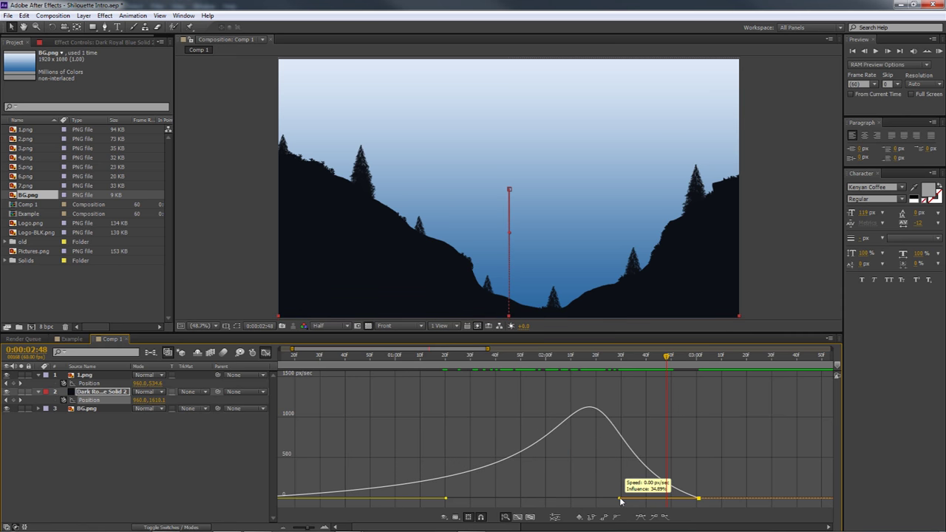
pyautogui.moveTo(668, 366); pyautogui.dragTo(378, 357)
pyautogui.press('-')
pyautogui.moveTo(352, 498); pyautogui.dragTo(339, 498)
pyautogui.click(415, 358)
pyautogui.moveTo(415, 359); pyautogui.dragTo(392, 358)
pyautogui.moveTo(339, 498); pyautogui.dragTo(395, 498)
pyautogui.click(333, 360)
pyautogui.click(387, 359)
pyautogui.moveTo(439, 358)
pyautogui.mouseDown()
pyautogui.moveTo(407, 358)
pyautogui.moveTo(425, 362)
pyautogui.mouseUp()
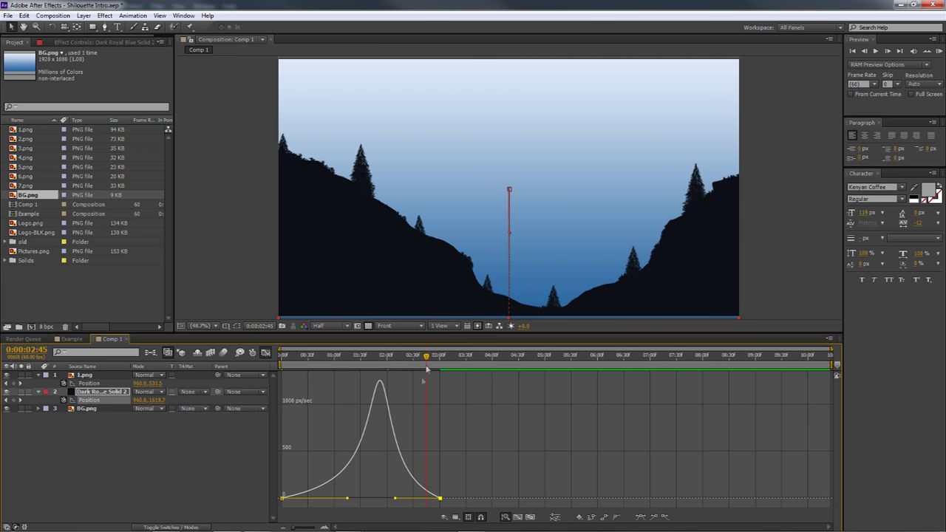
# Try different lengths for the last Position keyframe's easing handle, checking the gap near the end of the motion
pyautogui.moveTo(395, 498); pyautogui.dragTo(406, 499)
pyautogui.moveTo(336, 358); pyautogui.dragTo(396, 358)
pyautogui.moveTo(405, 498); pyautogui.dragTo(396, 498)
pyautogui.moveTo(414, 357); pyautogui.dragTo(439, 357)
pyautogui.moveTo(397, 498); pyautogui.dragTo(398, 499)
pyautogui.moveTo(439, 359); pyautogui.dragTo(431, 368)
pyautogui.moveTo(398, 498)
pyautogui.mouseDown()
pyautogui.moveTo(382, 501)
pyautogui.moveTo(415, 502)
pyautogui.mouseUp()
# Move the solid's last Position keyframe to about 0:00:03:10 and readjust both easing handles to close the gap below the mountain
pyautogui.moveTo(430, 357); pyautogui.dragTo(391, 357)
pyautogui.moveTo(358, 501)
pyautogui.mouseDown()
pyautogui.moveTo(312, 500)
pyautogui.moveTo(346, 495)
pyautogui.mouseUp()
pyautogui.click(389, 356)
pyautogui.moveTo(406, 499); pyautogui.dragTo(397, 500)
pyautogui.moveTo(394, 358); pyautogui.dragTo(419, 358)
pyautogui.moveTo(441, 497); pyautogui.dragTo(403, 501)
pyautogui.click(407, 361)
pyautogui.moveTo(408, 361); pyautogui.dragTo(371, 362)
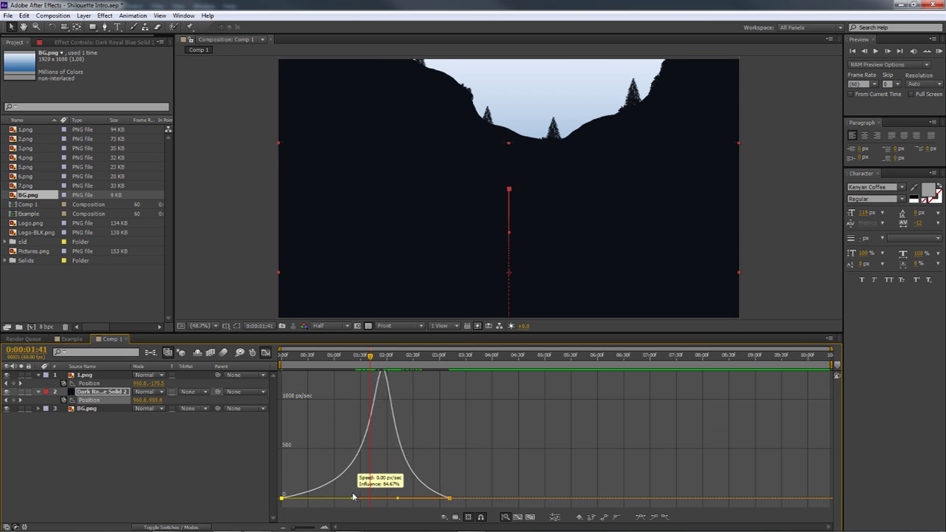
# Preview the motion and fine-tune the last keyframe's easing handle to about 0:00:02:11
pyautogui.press('space')
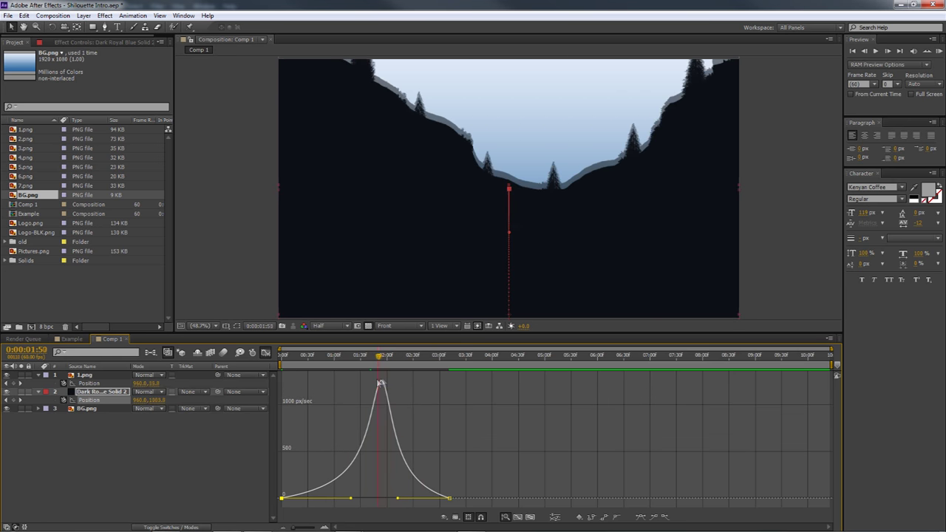
pyautogui.press('space')
pyautogui.moveTo(398, 503); pyautogui.dragTo(401, 501)
pyautogui.press('pageup')
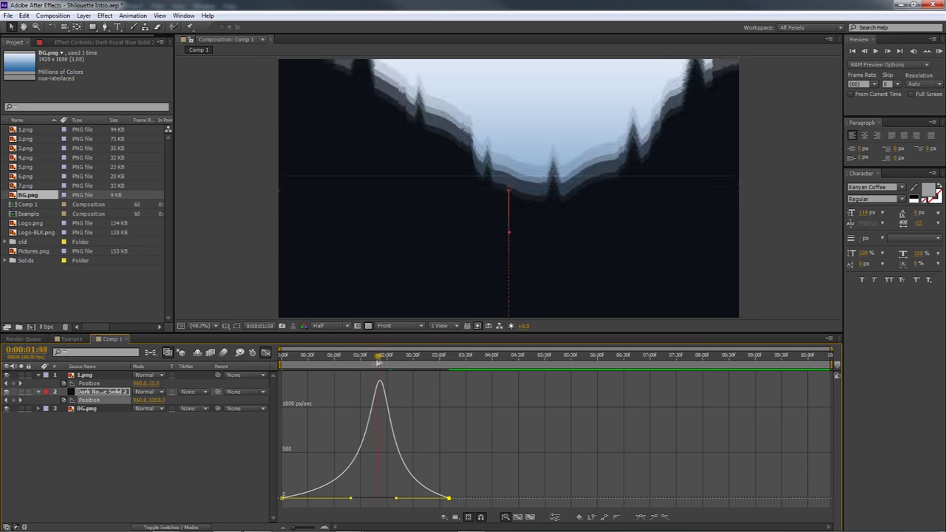
# Play the animation from the start and scrub through it to examine how the solid follows the mountain's lower edge
pyautogui.press('space')
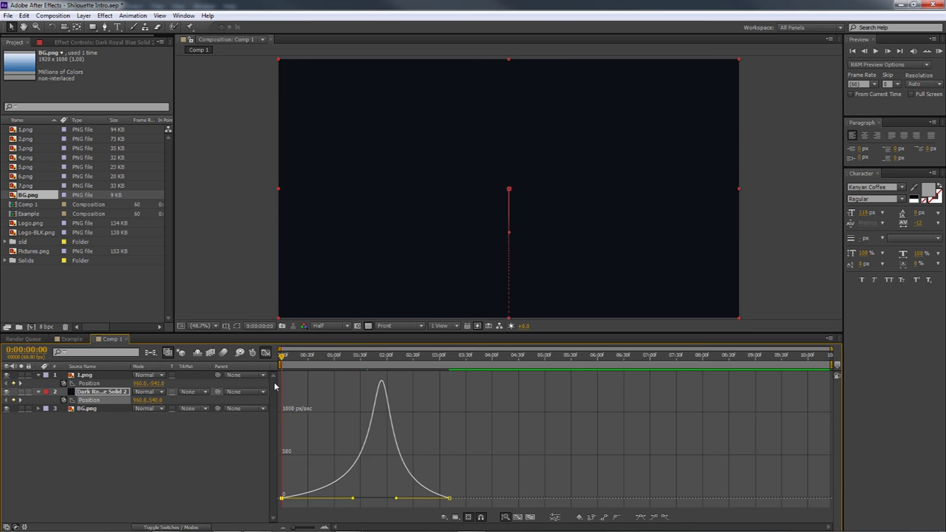
pyautogui.press('space')
pyautogui.press('space')
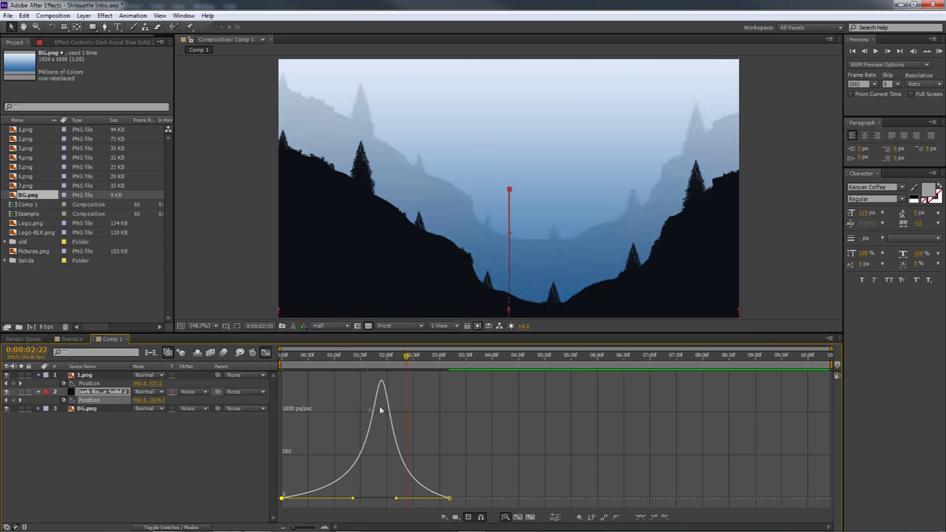
pyautogui.press('space')
pyautogui.press('space')
pyautogui.click(386, 355)
pyautogui.moveTo(387, 357); pyautogui.dragTo(336, 363)
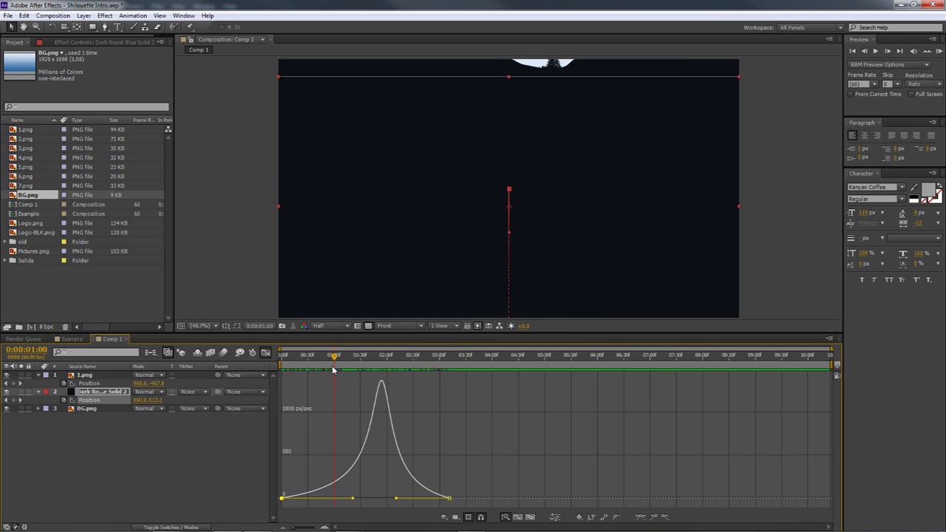
pyautogui.moveTo(334, 369); pyautogui.dragTo(415, 368)
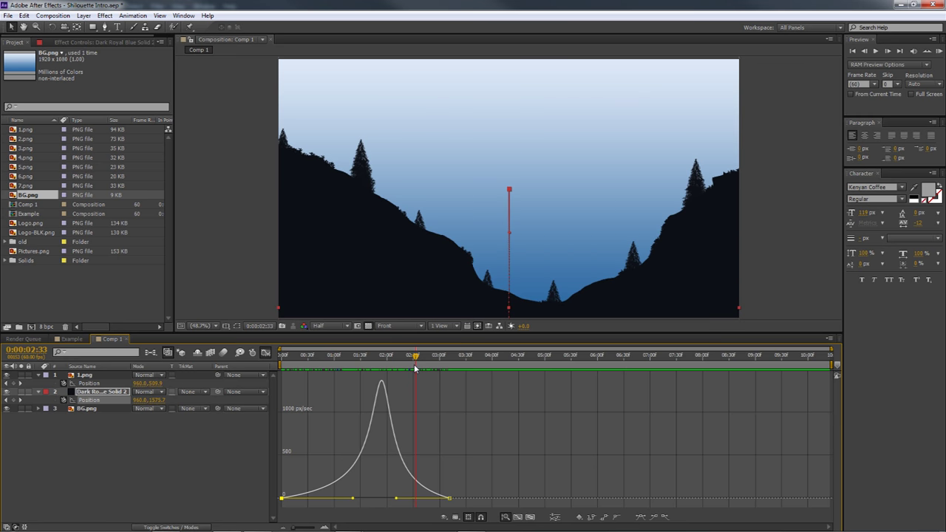
pyautogui.moveTo(415, 368); pyautogui.dragTo(265, 375)
pyautogui.moveTo(322, 375); pyautogui.dragTo(337, 358)
pyautogui.rightClick(377, 377)
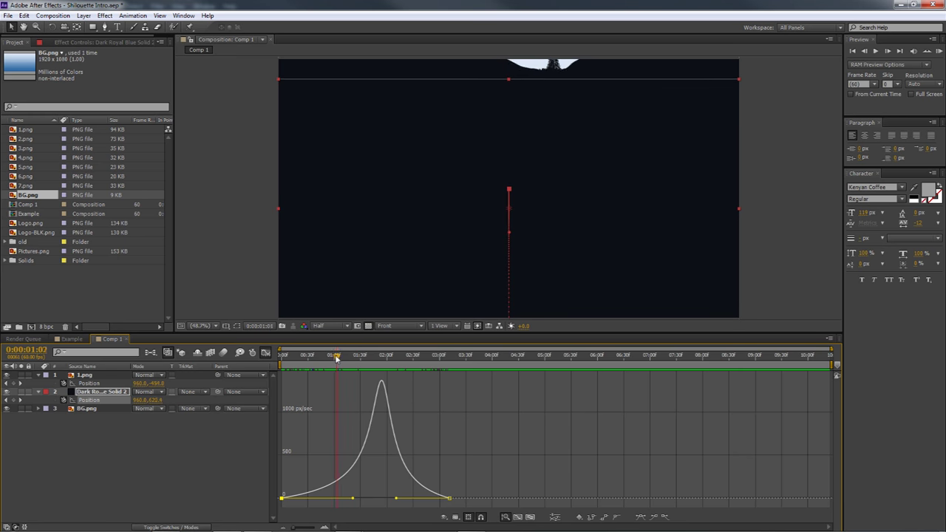
# Scale the dark solid slightly beyond the composition's side edges and check its coverage across the motion
pyautogui.click(87, 392)
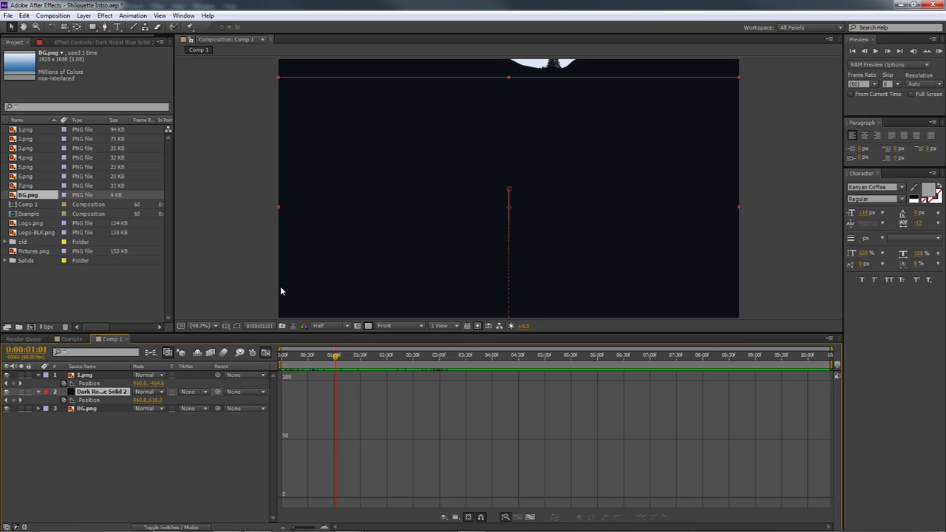
pyautogui.click(738, 76)
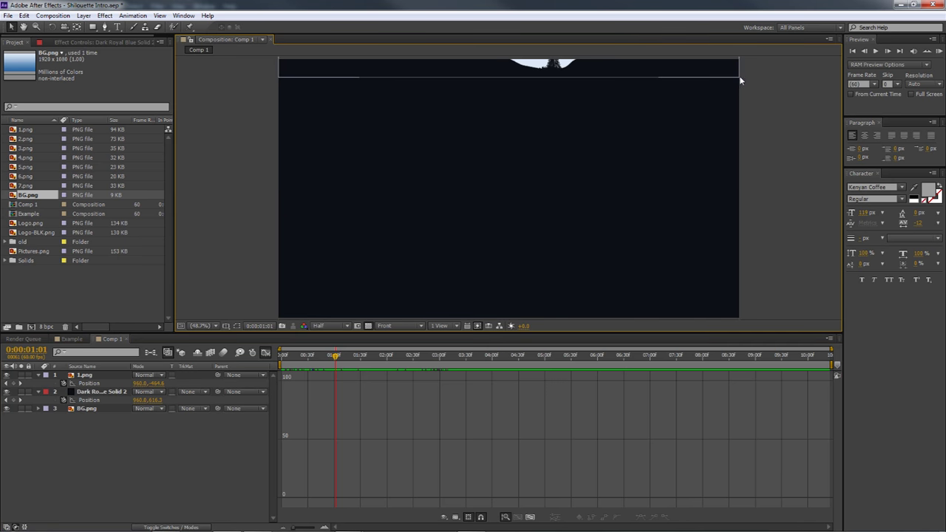
pyautogui.moveTo(277, 75); pyautogui.dragTo(272, 77)
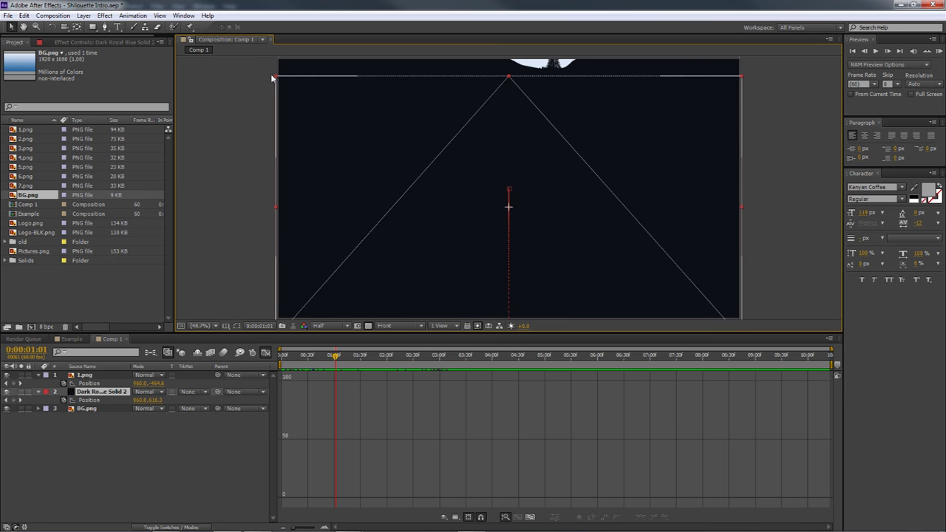
pyautogui.moveTo(272, 77); pyautogui.dragTo(272, 77)
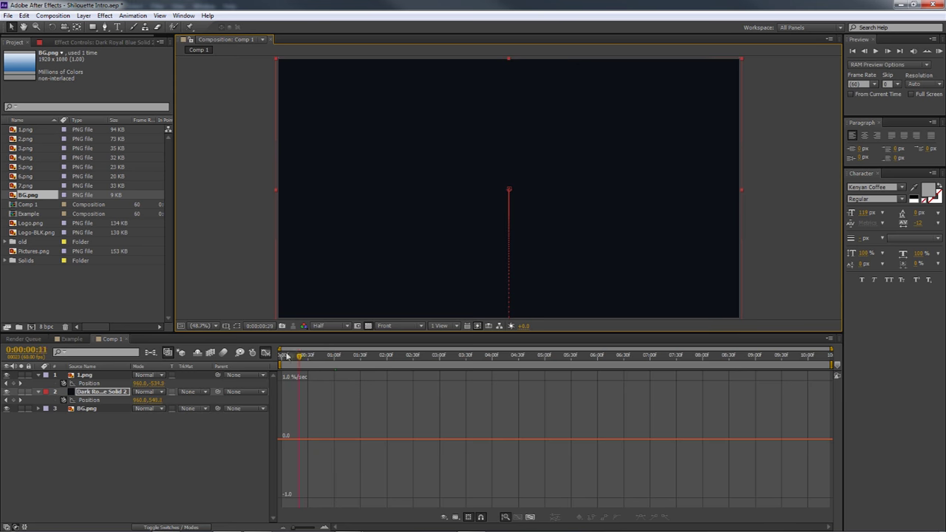
pyautogui.moveTo(321, 357); pyautogui.dragTo(299, 354)
pyautogui.moveTo(359, 358); pyautogui.dragTo(400, 360)
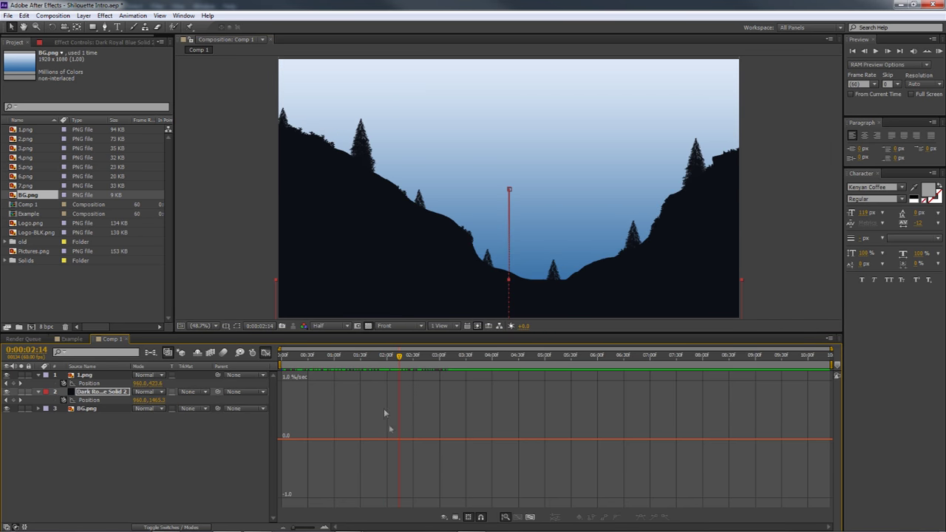
# Lengthen the solid's last Position easing handle to about 0:00:02:08 in the speed graph and check the motion up to 0:00:03:01
pyautogui.click(266, 352)
pyautogui.click(265, 353)
pyautogui.click(265, 353)
pyautogui.click(449, 405)
pyautogui.click(448, 401)
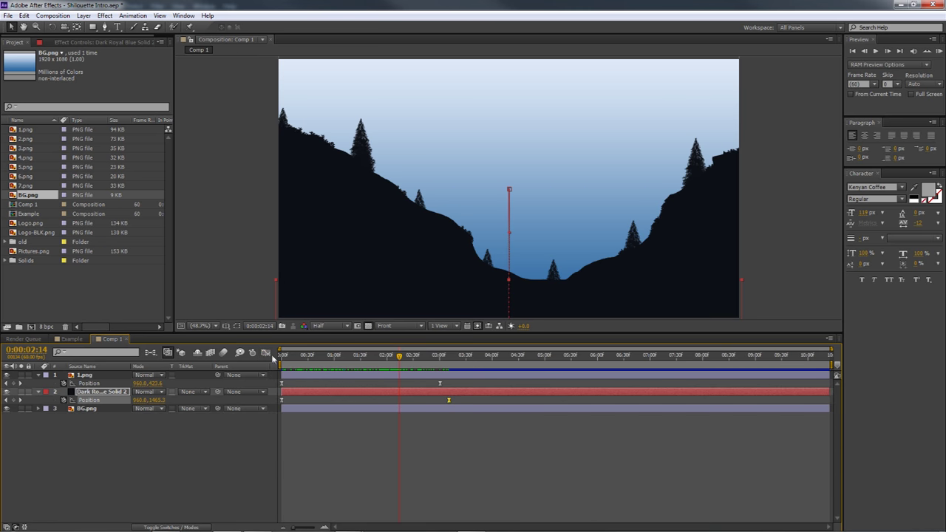
pyautogui.click(265, 352)
pyautogui.moveTo(400, 360)
pyautogui.mouseDown()
pyautogui.moveTo(385, 360)
pyautogui.moveTo(396, 361)
pyautogui.mouseUp()
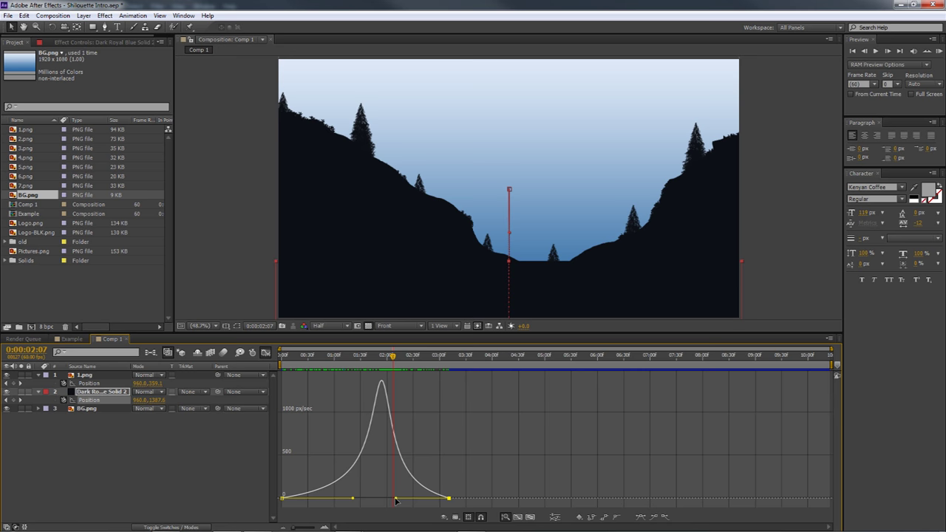
pyautogui.moveTo(393, 361); pyautogui.dragTo(342, 372)
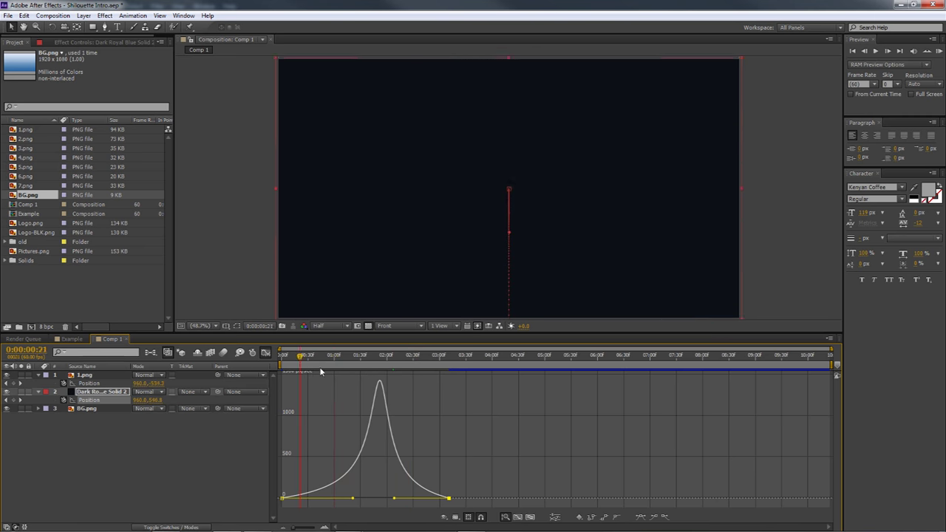
pyautogui.click(266, 353)
pyautogui.moveTo(352, 360)
pyautogui.mouseDown()
pyautogui.moveTo(433, 360)
pyautogui.moveTo(356, 359)
pyautogui.mouseUp()
pyautogui.moveTo(293, 356); pyautogui.dragTo(255, 346)
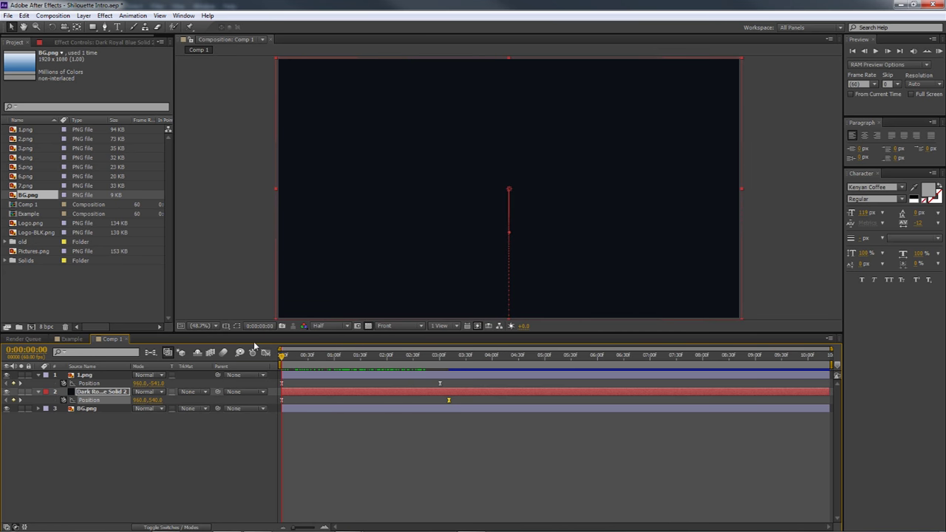
pyautogui.moveTo(319, 352); pyautogui.dragTo(444, 364)
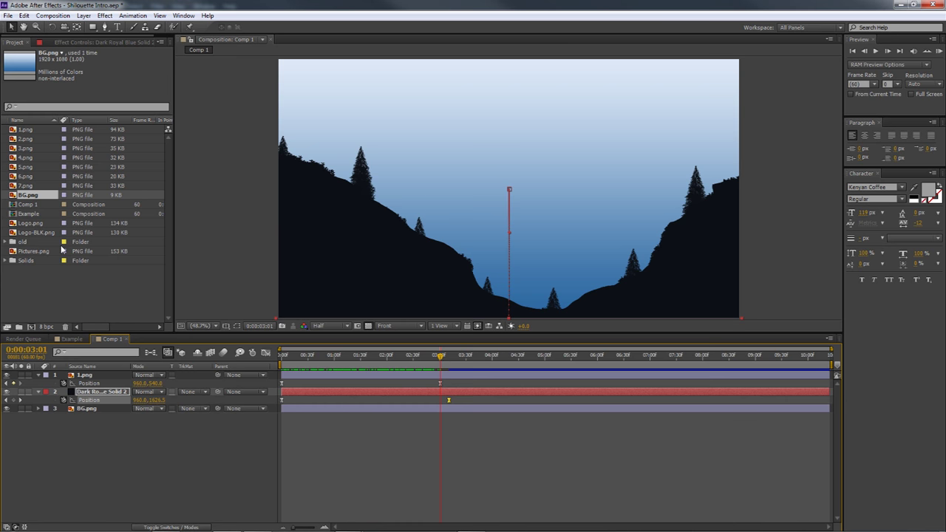
# Add 2.png to the composition between the dark solid and BG.png, and rename the solid layer Solid
pyautogui.moveTo(24, 139); pyautogui.dragTo(85, 407)
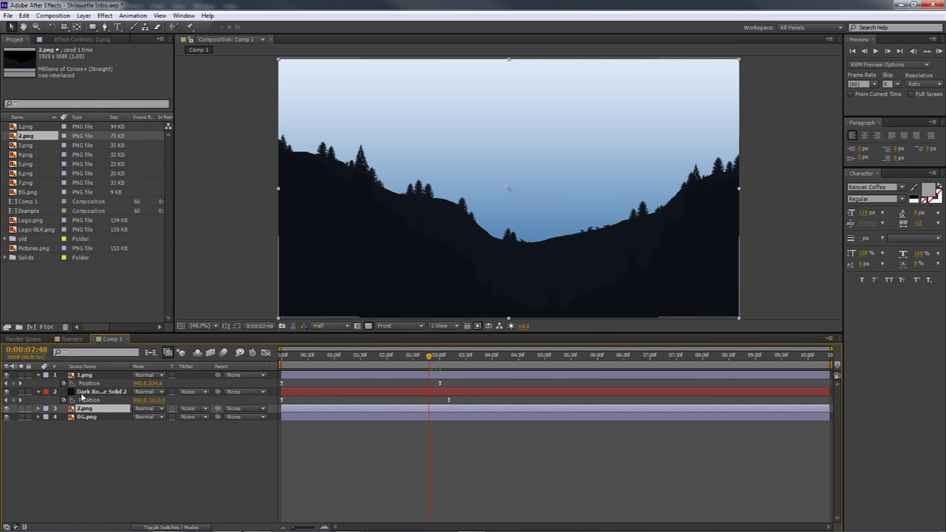
pyautogui.doubleClick(102, 392)
pyautogui.rightClick(102, 391)
pyautogui.click(139, 385)
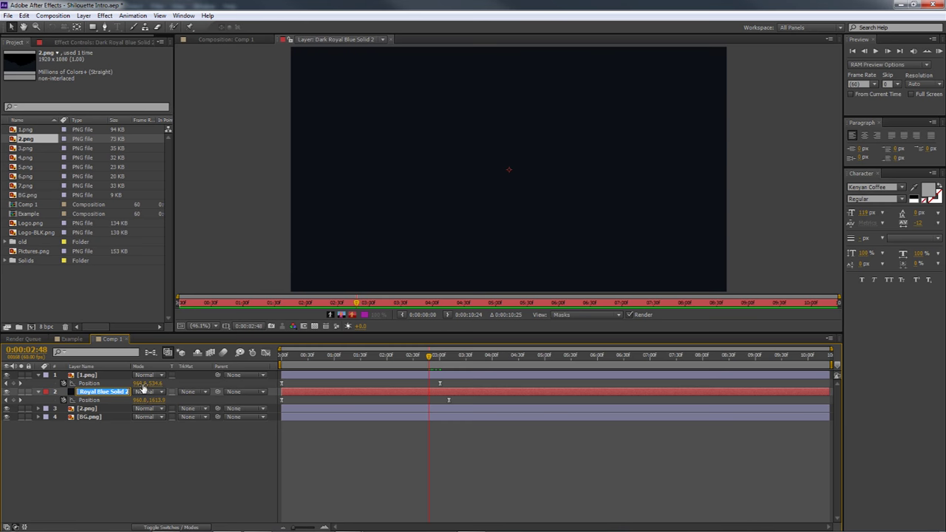
pyautogui.write('Solid')
pyautogui.press('Return')
pyautogui.click(92, 410)
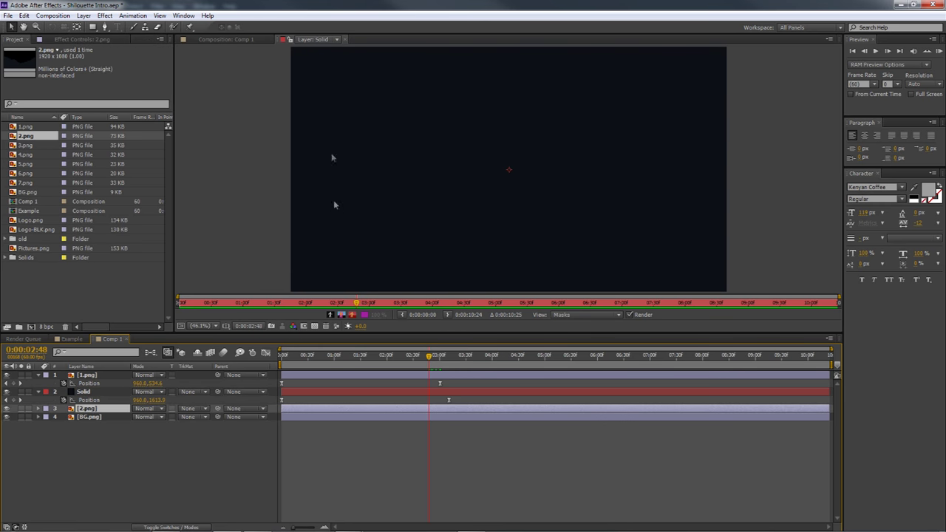
pyautogui.click(345, 39)
# Add a Position keyframe to the 2.png layer at 0:00:03:01, keeping its resting place in the frame
pyautogui.moveTo(399, 355); pyautogui.dragTo(443, 358)
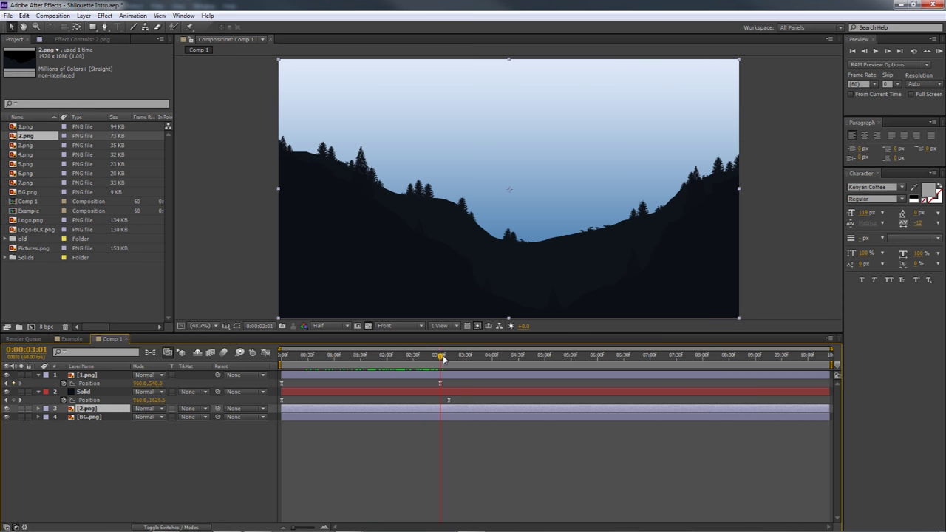
pyautogui.click(448, 400)
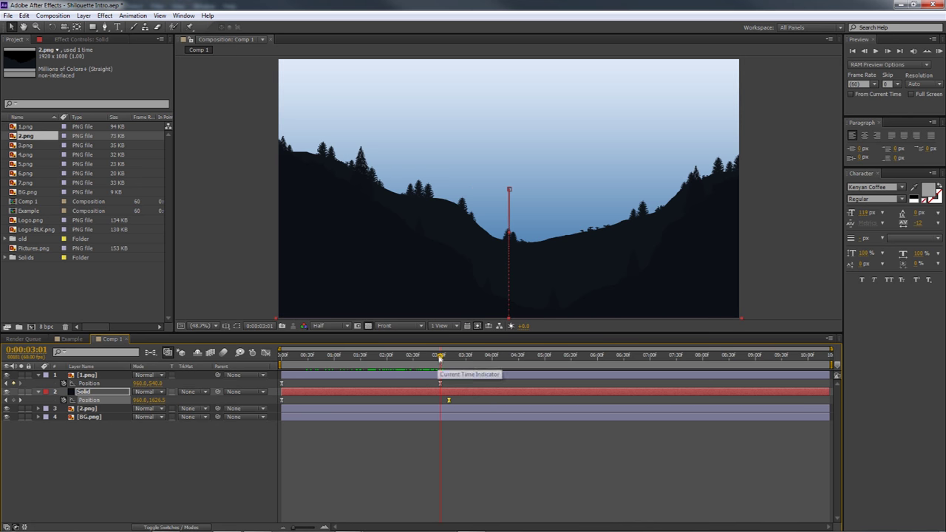
pyautogui.click(84, 409)
pyautogui.hotkey('alt', 'shift', 'p')
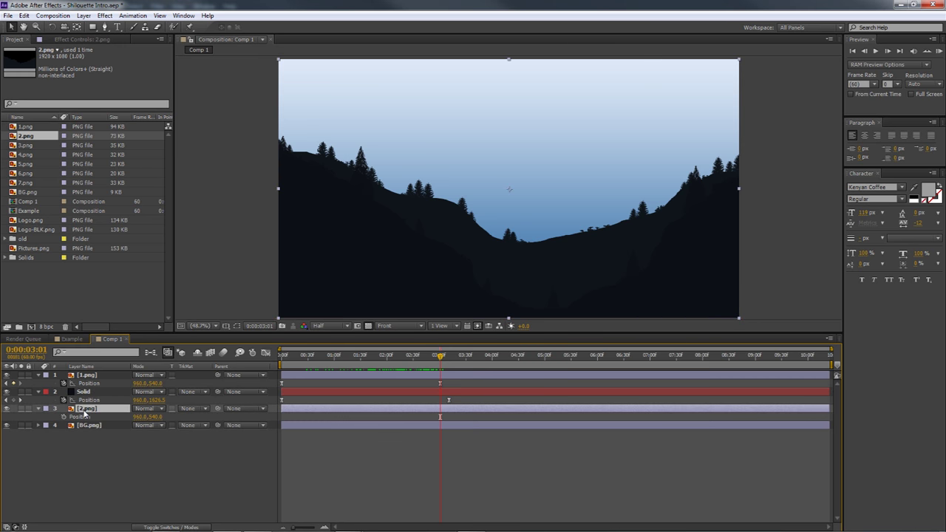
pyautogui.click(65, 417)
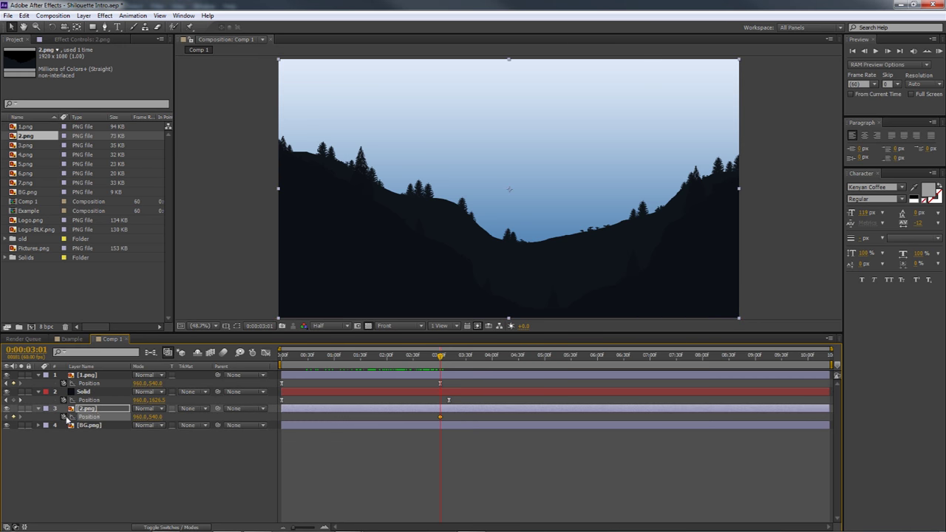
# Hide 1.png and Solid, set 2.png's Position to 960, 1319 at 0:00:00:00, and check its rise to the last keyframe
pyautogui.moveTo(438, 359); pyautogui.dragTo(311, 362)
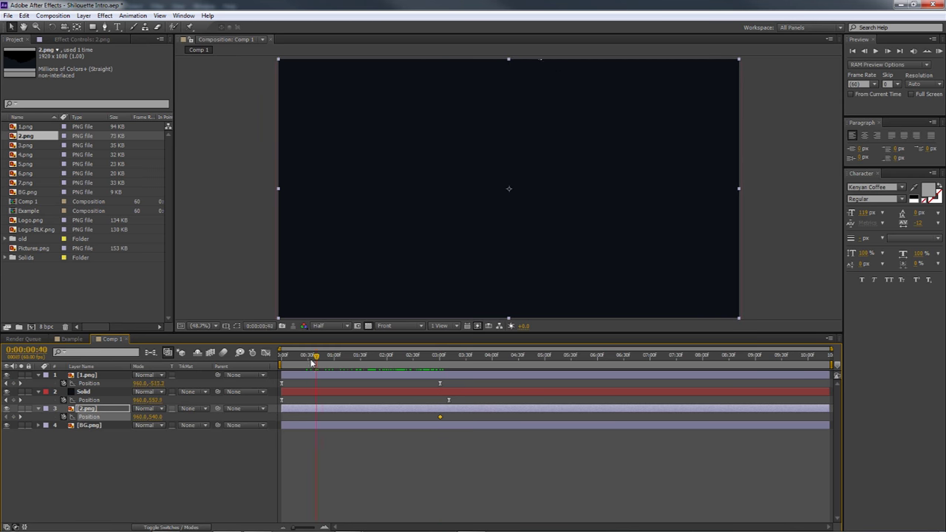
pyautogui.click(7, 391)
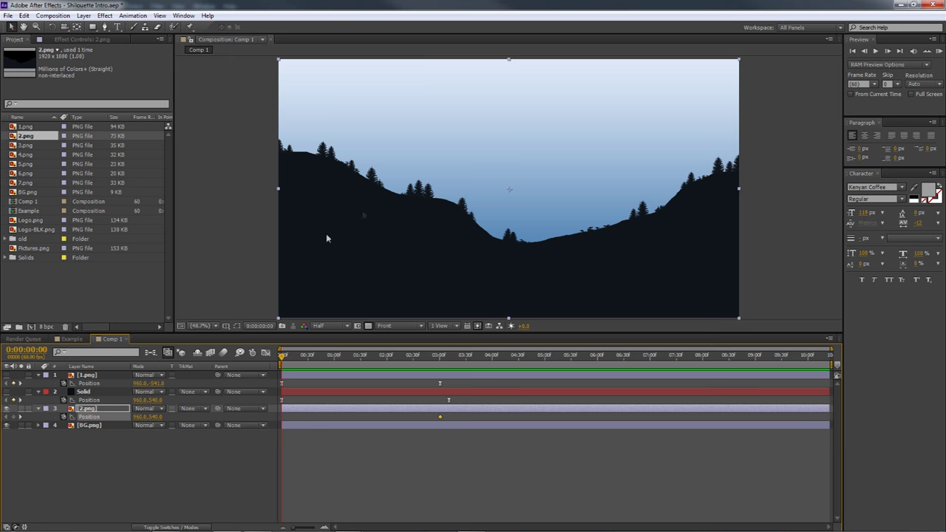
pyautogui.moveTo(151, 418); pyautogui.dragTo(414, 431)
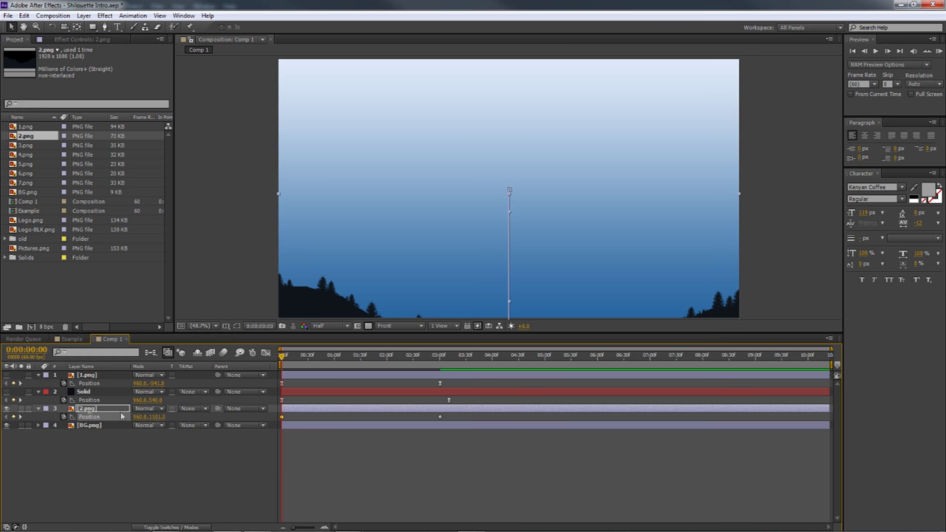
pyautogui.moveTo(159, 417)
pyautogui.mouseDown()
pyautogui.moveTo(211, 420)
pyautogui.moveTo(173, 422)
pyautogui.mouseUp()
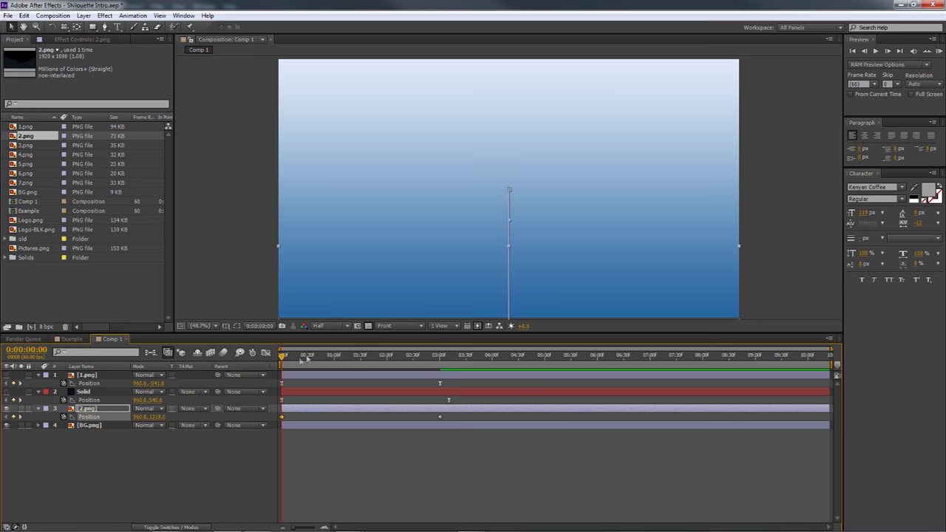
pyautogui.moveTo(281, 357); pyautogui.dragTo(440, 358)
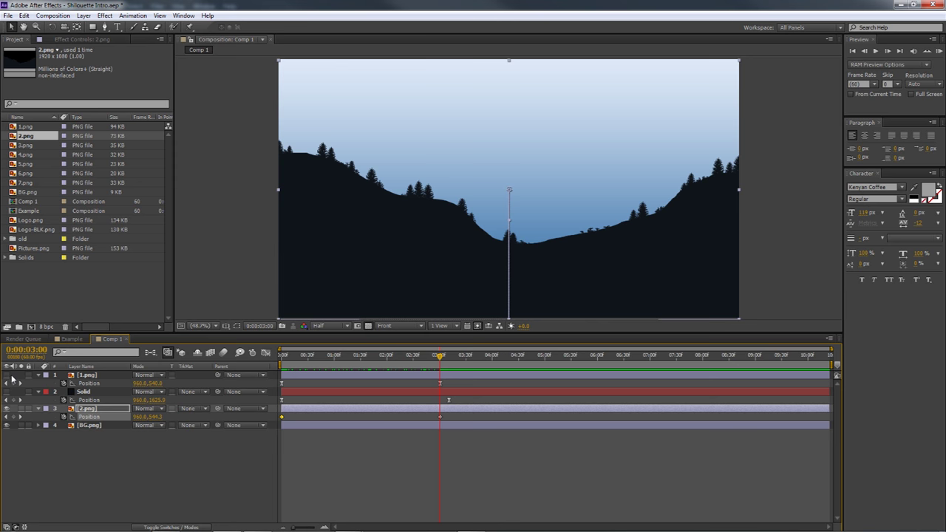
pyautogui.click(283, 358)
pyautogui.moveTo(328, 366); pyautogui.dragTo(440, 380)
# Apply Easy Ease to both Position keyframes of the 2.png layer
pyautogui.moveTo(464, 411); pyautogui.dragTo(281, 425)
pyautogui.rightClick(440, 417)
pyautogui.moveTo(502, 408)
pyautogui.click(584, 431)
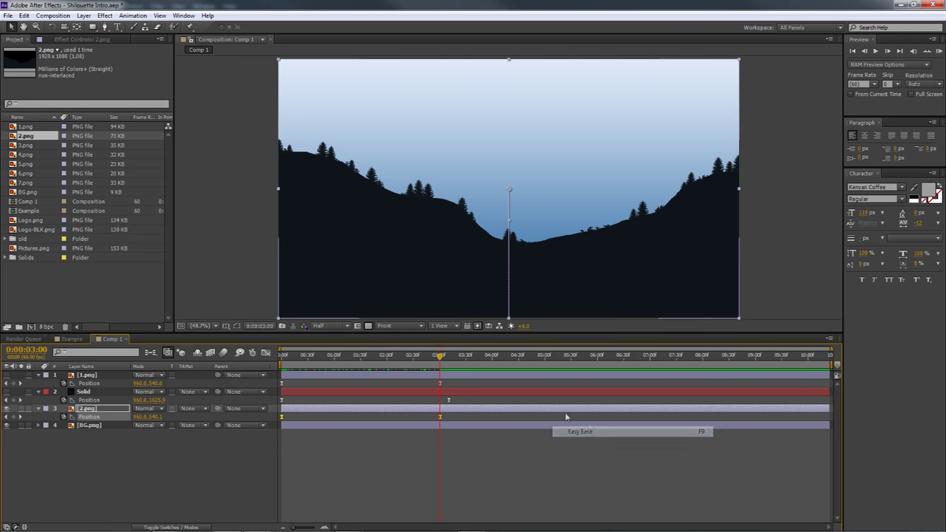
# Lengthen 2.png's easing handles in the speed graph to about 0:00:01:03 and 0:00:01:57, and check the motion back to the start
pyautogui.click(440, 418)
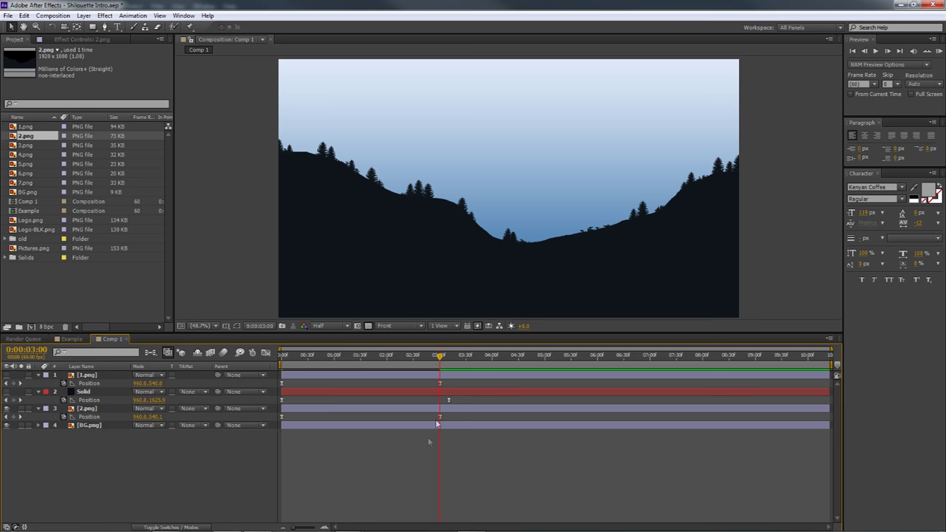
pyautogui.click(265, 354)
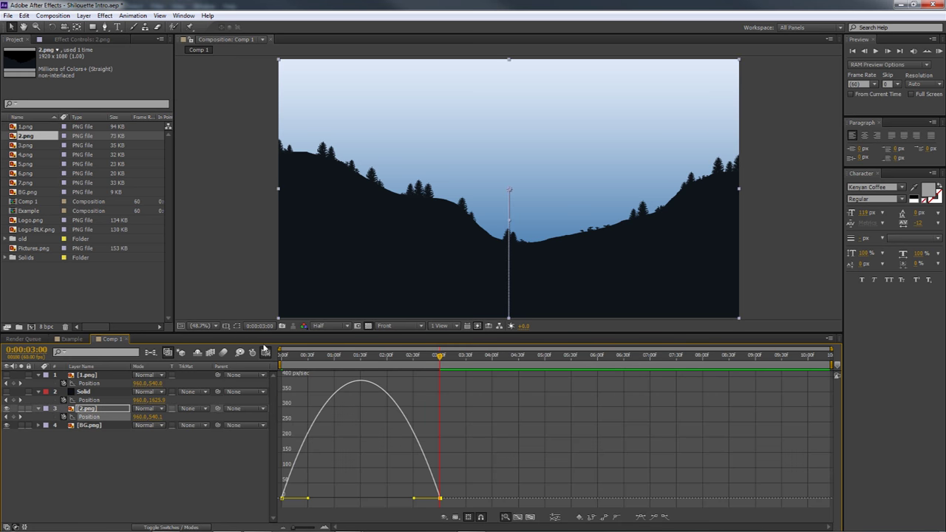
pyautogui.moveTo(310, 501); pyautogui.dragTo(337, 499)
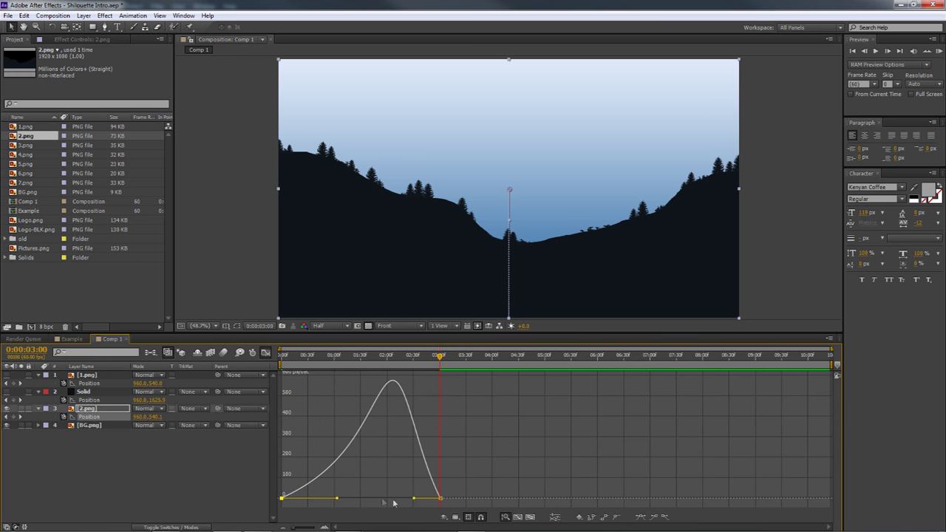
pyautogui.moveTo(414, 500); pyautogui.dragTo(384, 500)
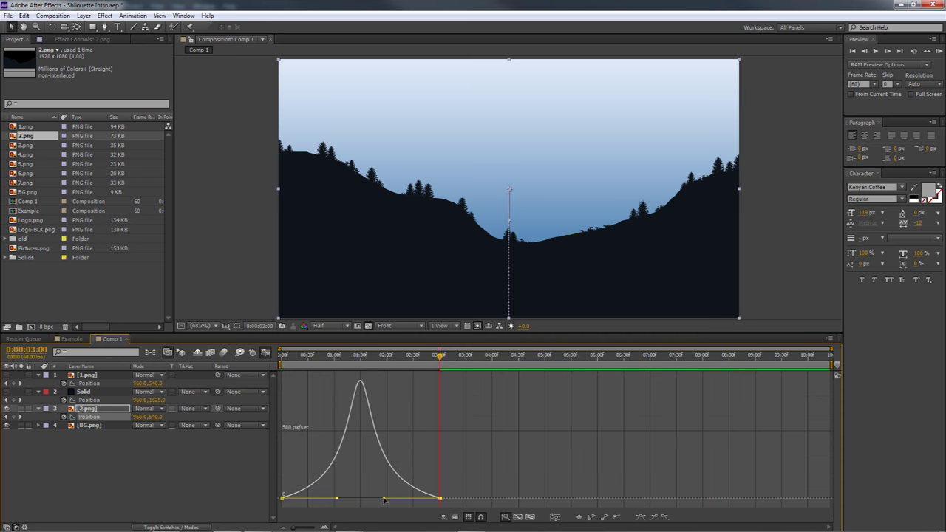
pyautogui.moveTo(320, 361); pyautogui.dragTo(235, 373)
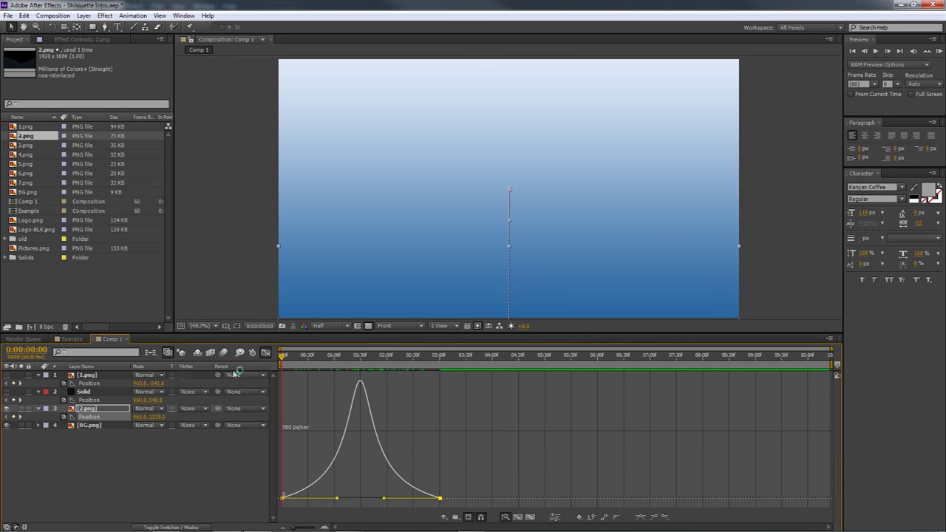
# Show 1.png and Solid again, leave the graph view, and preview the combined animation
pyautogui.click(6, 392)
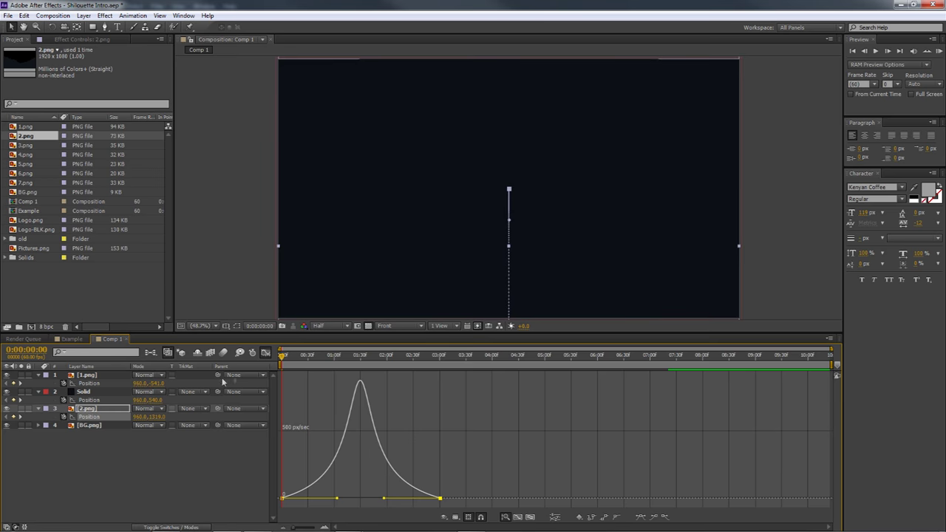
pyautogui.click(263, 353)
pyautogui.click(938, 51)
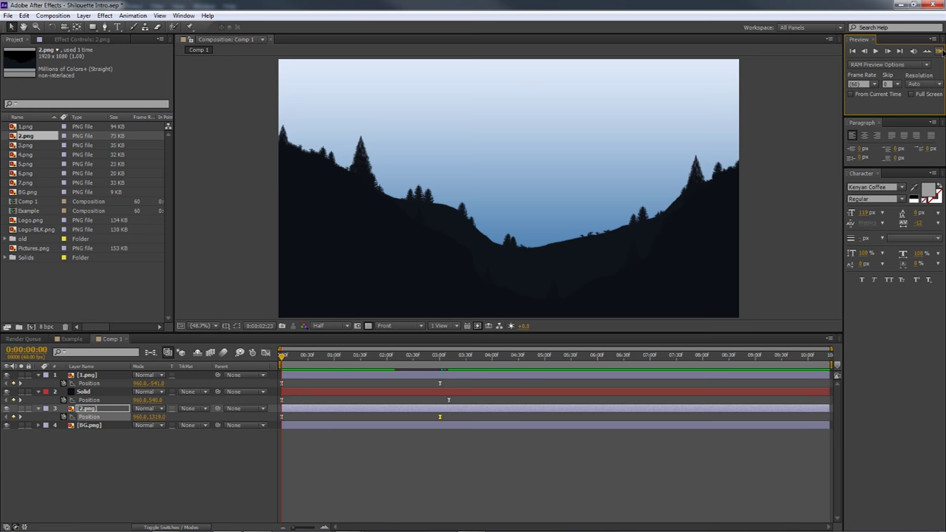
# Replay the animation from the start and scrub to 0:00:02:15 to examine how the mountain layers move together
pyautogui.click(324, 328)
pyautogui.click(325, 329)
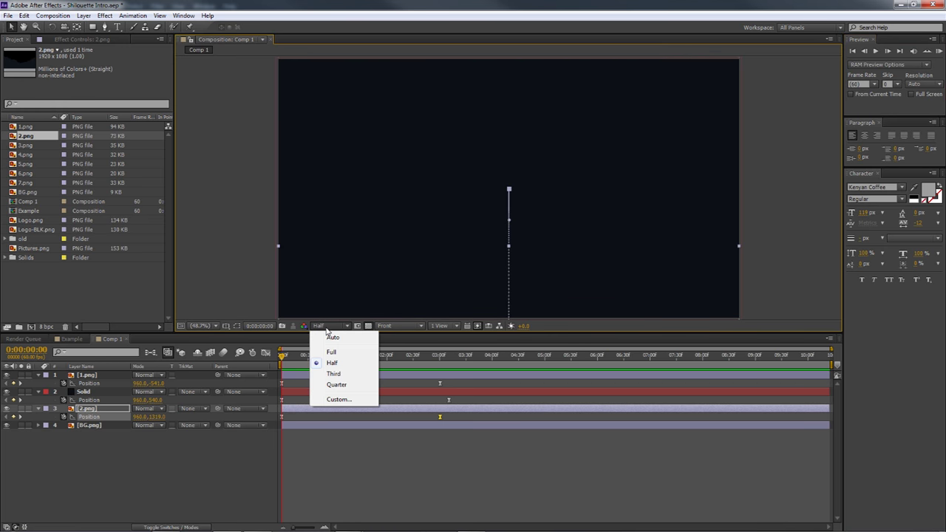
pyautogui.click(283, 360)
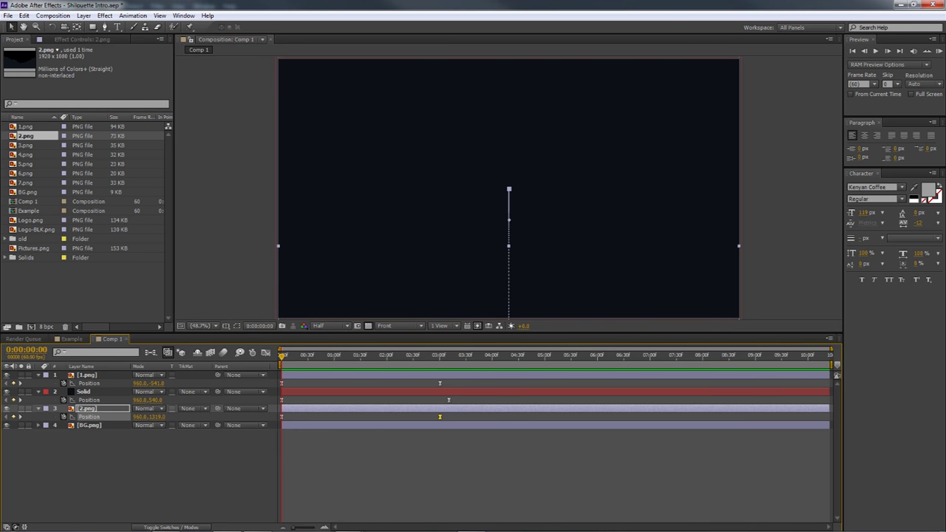
pyautogui.click(940, 51)
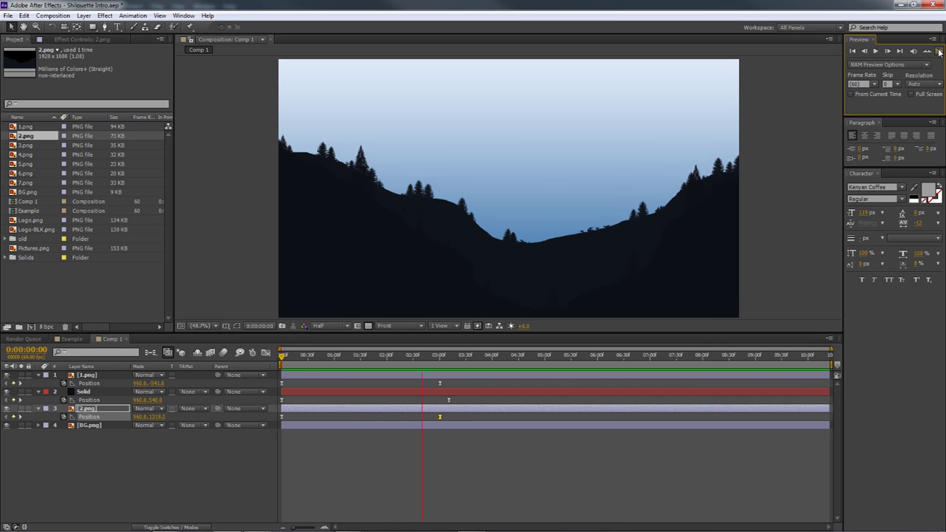
pyautogui.click(329, 326)
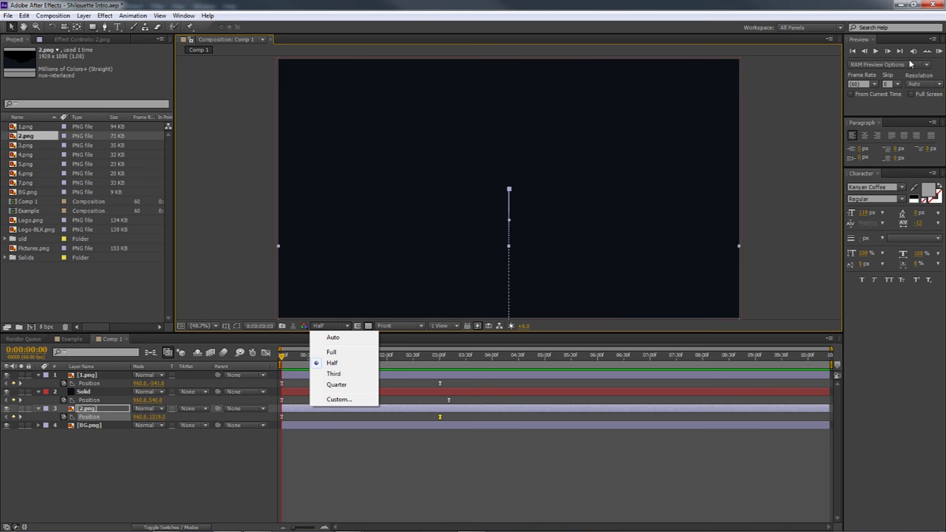
pyautogui.click(933, 58)
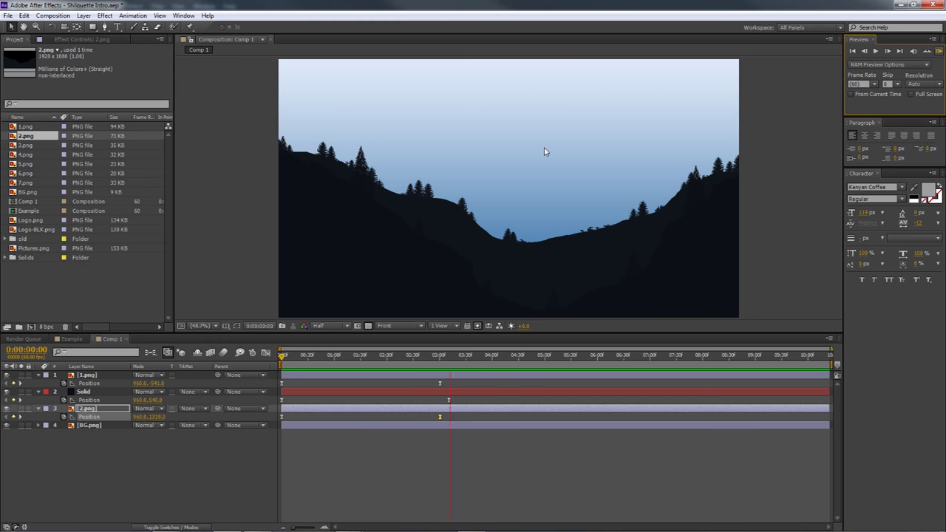
pyautogui.click(933, 52)
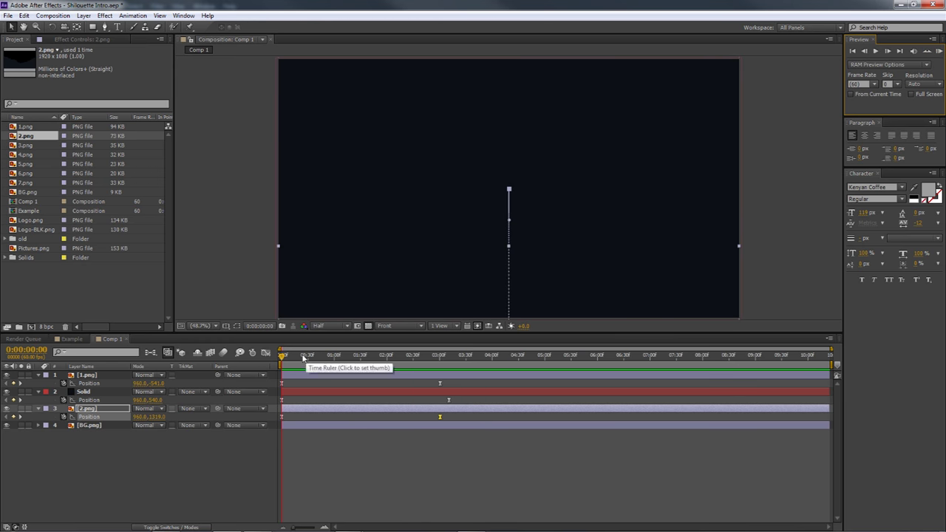
pyautogui.moveTo(296, 358); pyautogui.dragTo(400, 368)
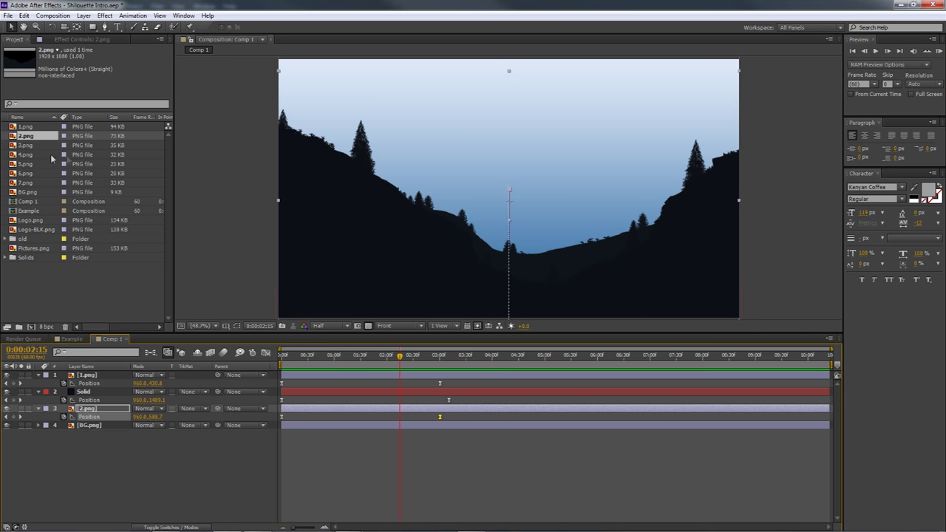
# Add 3.png through 7.png to the composition between 2.png and BG.png, and check them across the timeline
pyautogui.click(25, 144)
pyautogui.keyDown('shift'); pyautogui.click(30, 184); pyautogui.keyUp('shift')
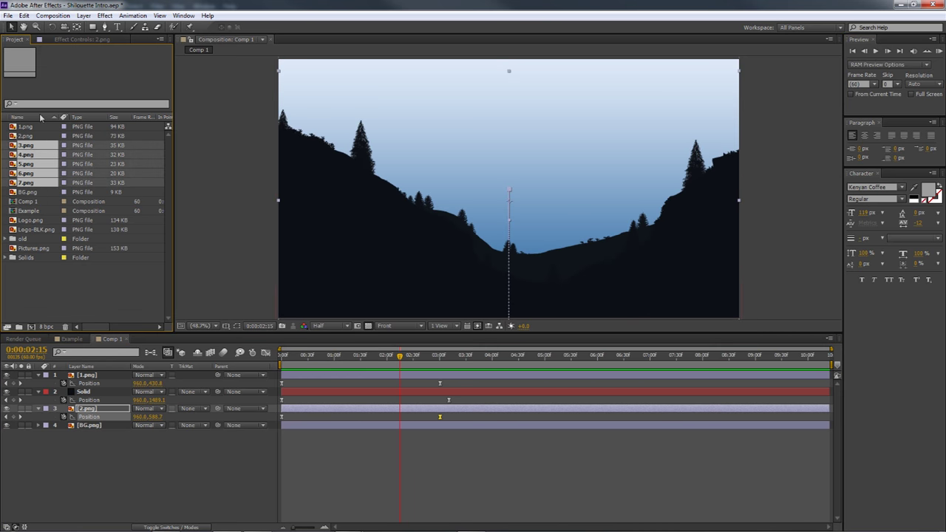
pyautogui.moveTo(26, 188); pyautogui.dragTo(69, 417)
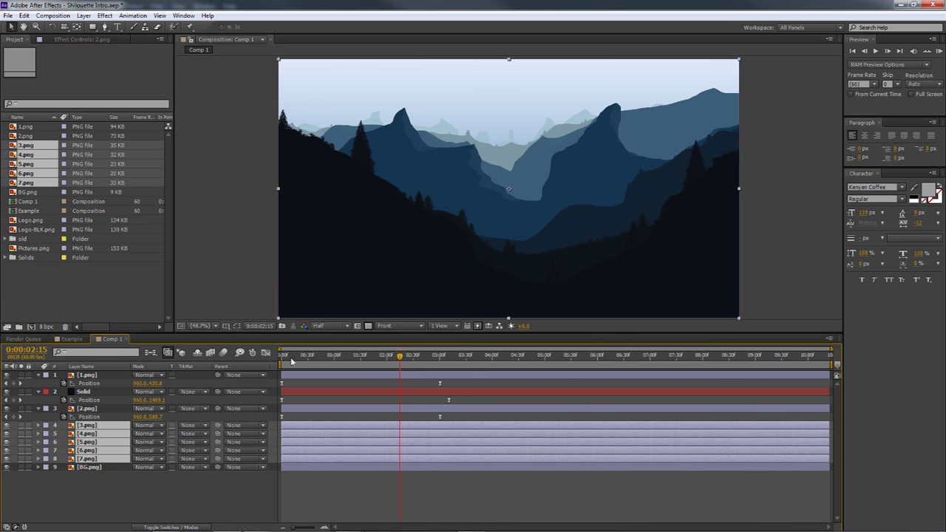
pyautogui.press('Home')
pyautogui.moveTo(290, 360); pyautogui.dragTo(416, 361)
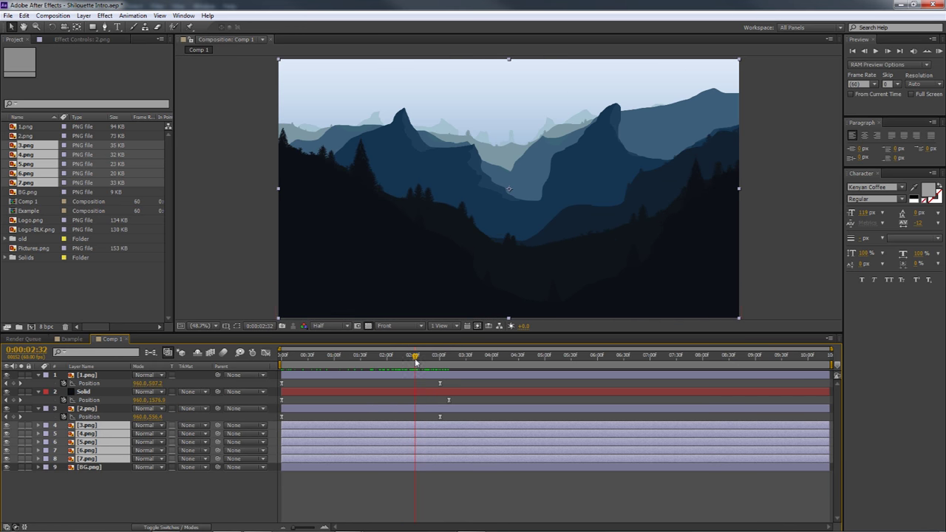
# Copy 2.png's two eased Position keyframes to layers 3.png through 7.png, starting at 0:00:02:43, and reveal the pasted keyframes
pyautogui.click(451, 421)
pyautogui.moveTo(451, 420); pyautogui.dragTo(282, 419)
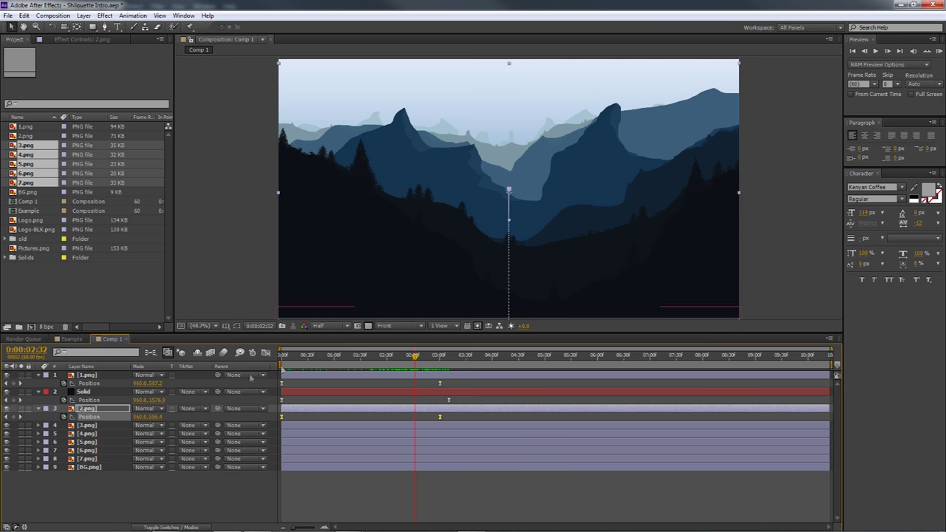
pyautogui.moveTo(385, 355); pyautogui.dragTo(418, 356)
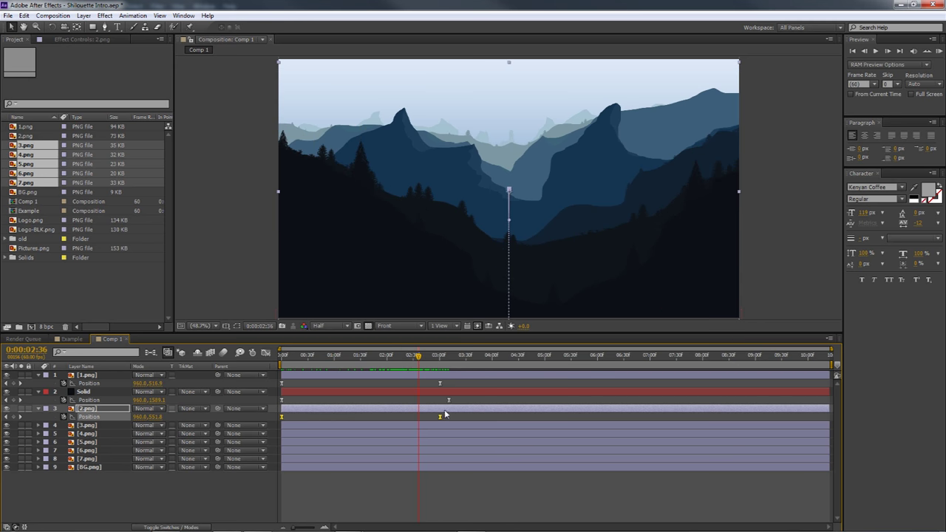
pyautogui.moveTo(436, 360); pyautogui.dragTo(424, 359)
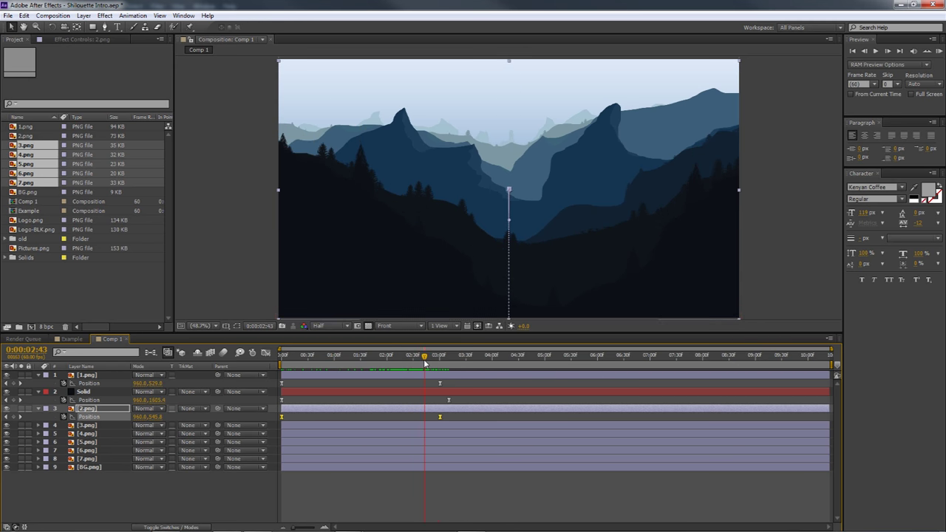
pyautogui.click(83, 427)
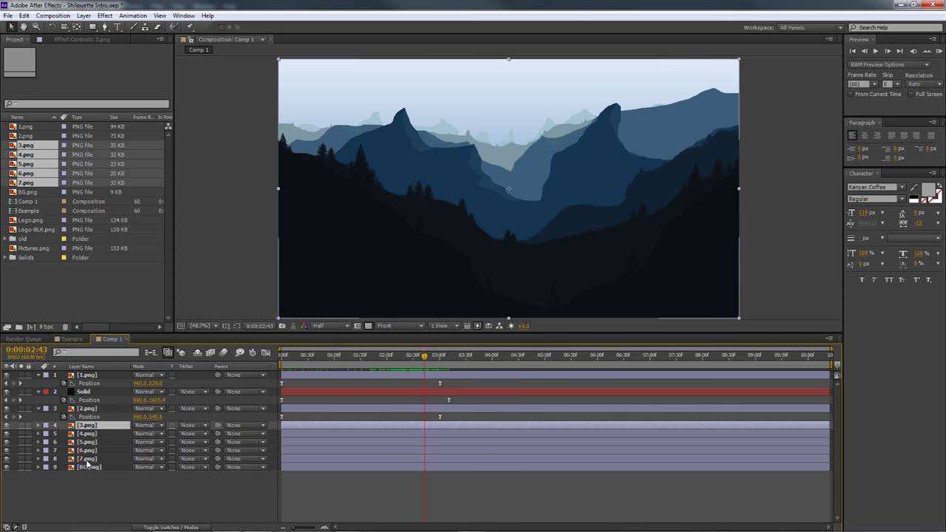
pyautogui.keyDown('shift'); pyautogui.click(86, 460); pyautogui.keyUp('shift')
pyautogui.hotkey('shift', 'Down')
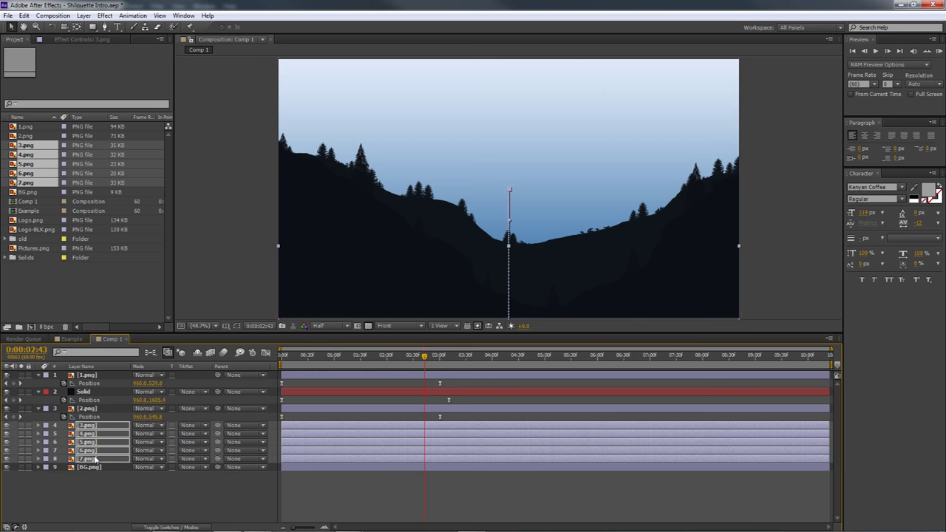
pyautogui.hotkey('ctrl', 'v')
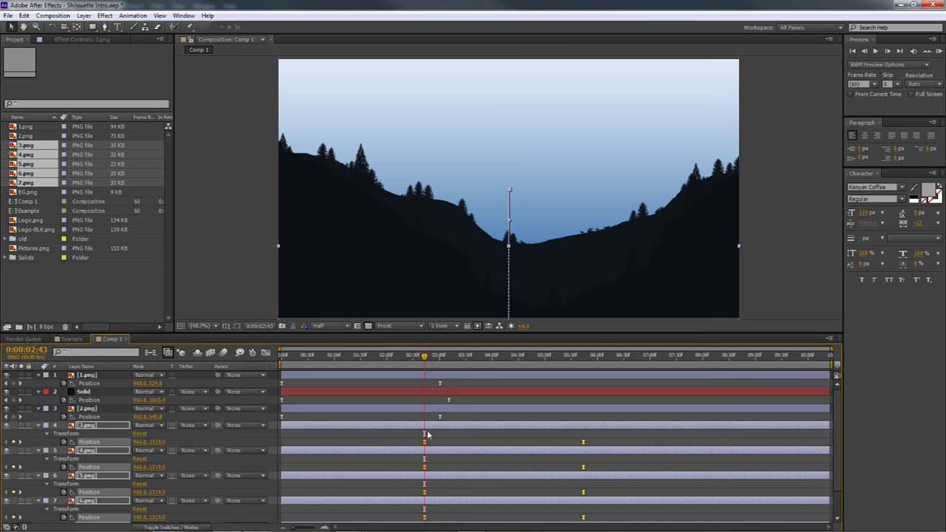
pyautogui.press('u')
pyautogui.press('u')
pyautogui.press('u')
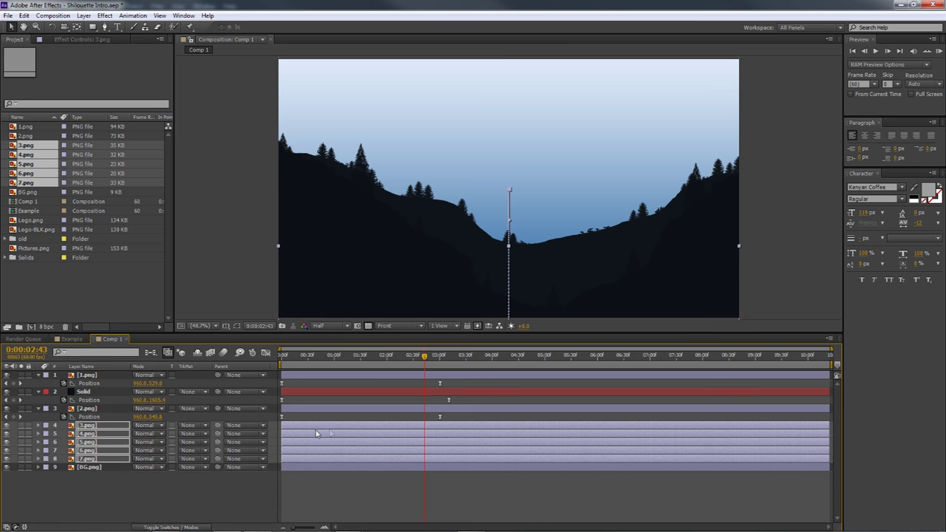
pyautogui.press('u')
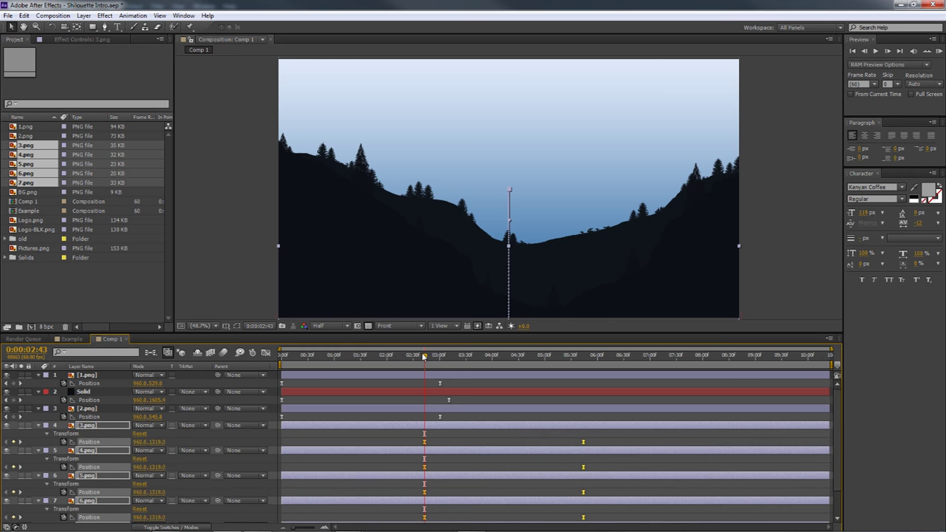
# Shift the pasted Position keyframes of 3.png through 7.png to start at 0:00:00:00, and check the combined rise around two seconds
pyautogui.press('Home')
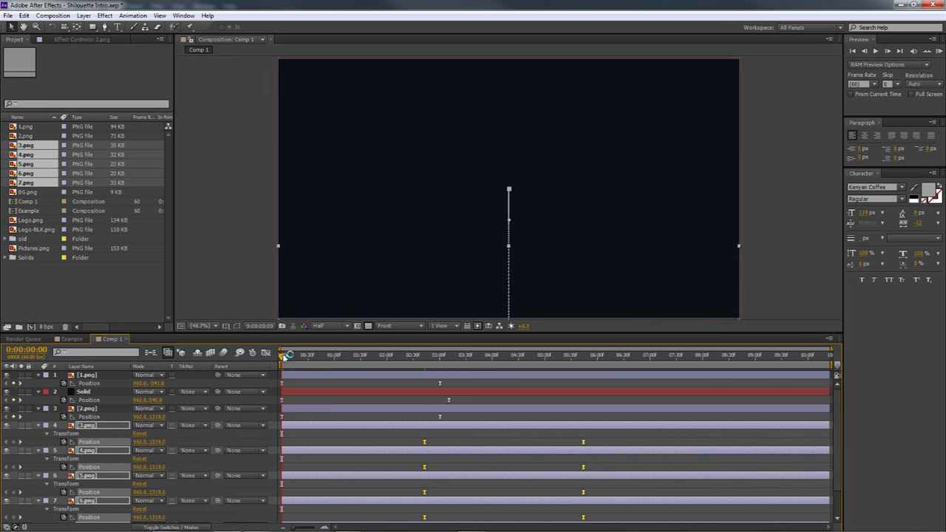
pyautogui.moveTo(284, 356); pyautogui.dragTo(390, 361)
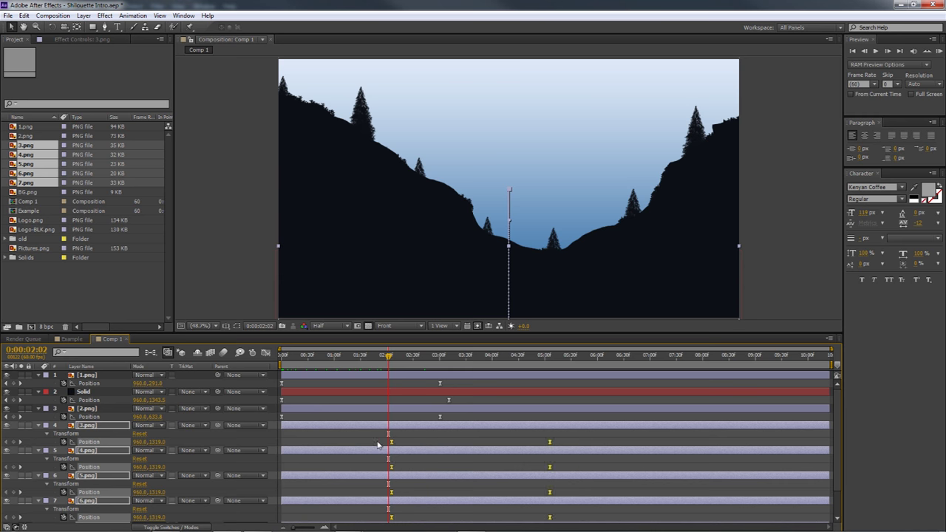
pyautogui.moveTo(311, 445); pyautogui.dragTo(283, 450)
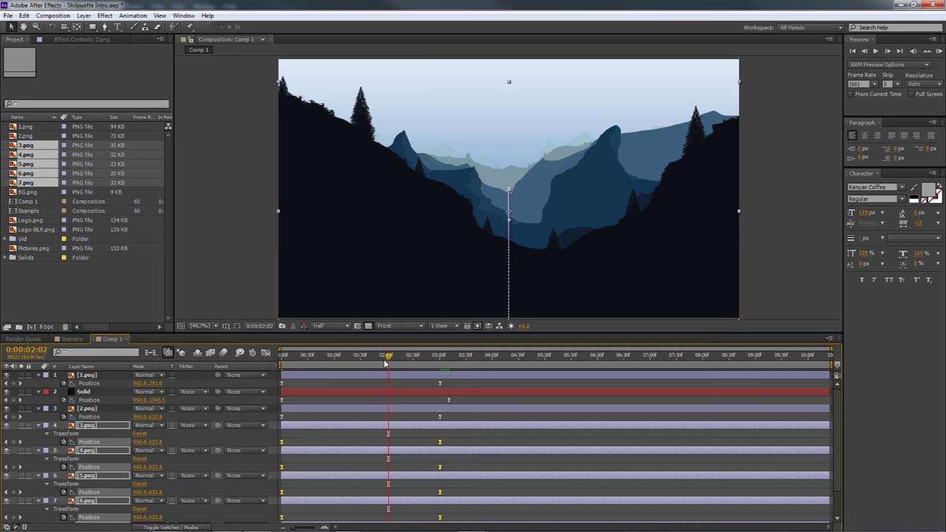
pyautogui.moveTo(383, 361); pyautogui.dragTo(408, 376)
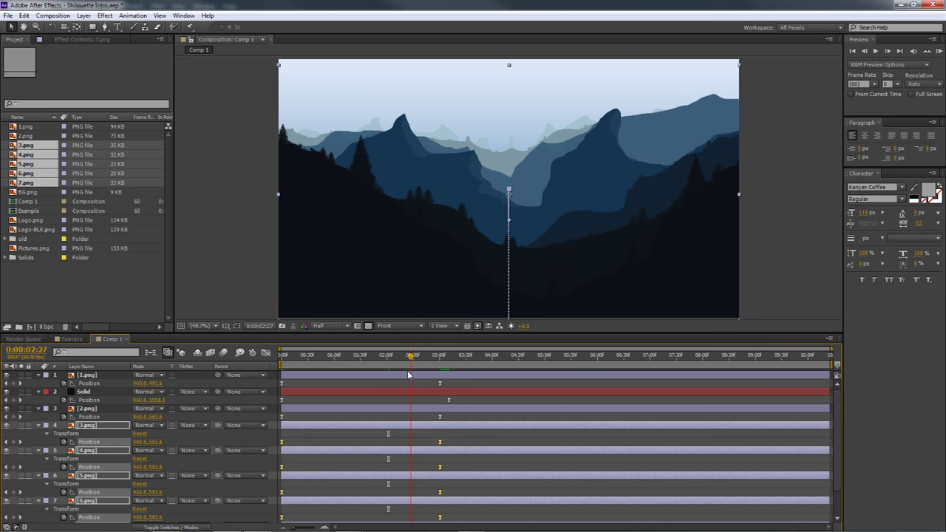
# Collapse the Position properties of the 2.png, Solid and 1.png layers in the timeline
pyautogui.click(87, 417)
pyautogui.click(85, 408)
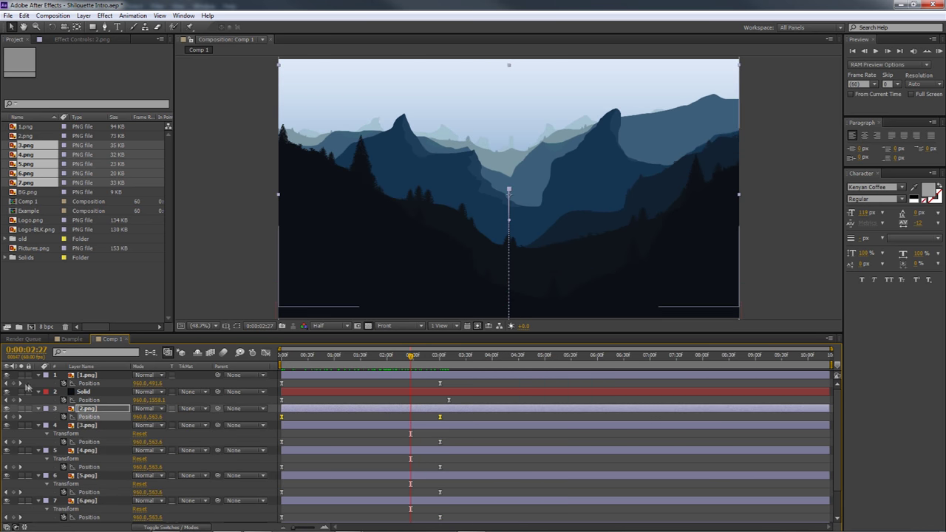
pyautogui.click(97, 412)
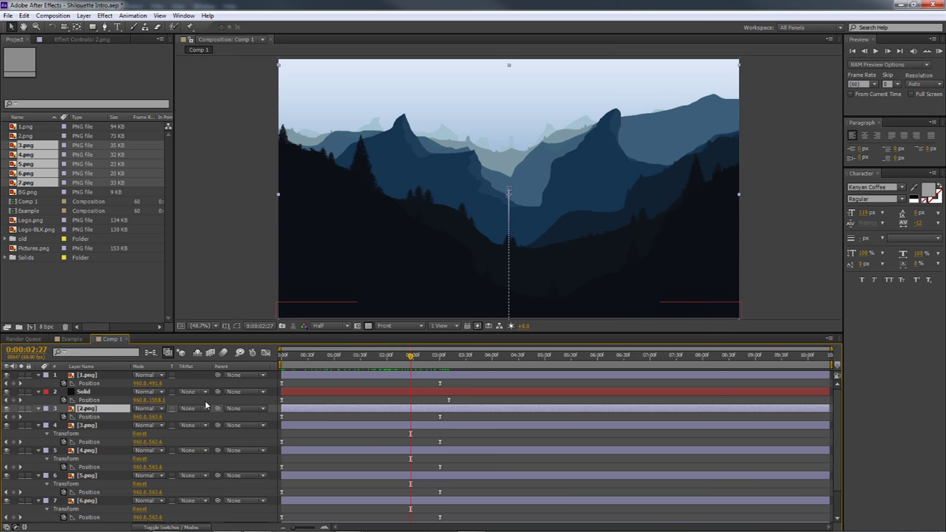
pyautogui.press('p')
pyautogui.click(196, 393)
pyautogui.press('p')
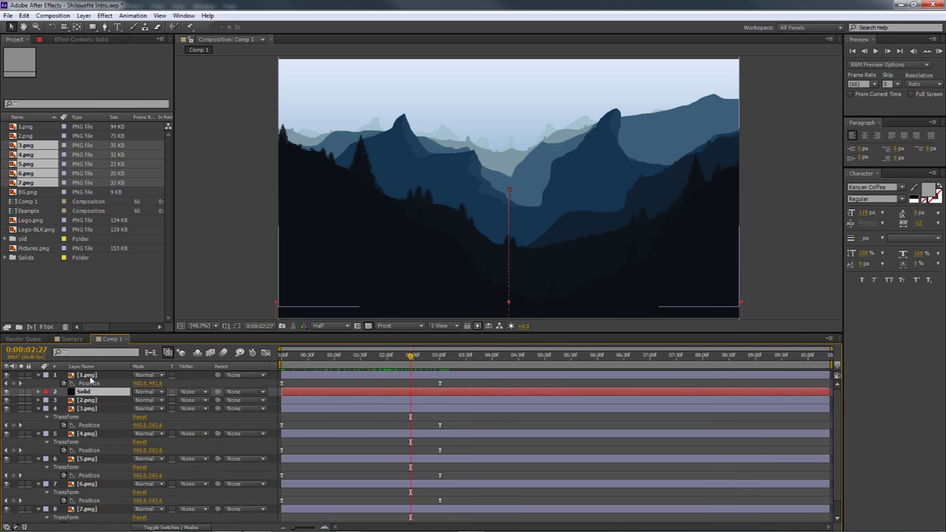
pyautogui.click(88, 377)
pyautogui.press('p')
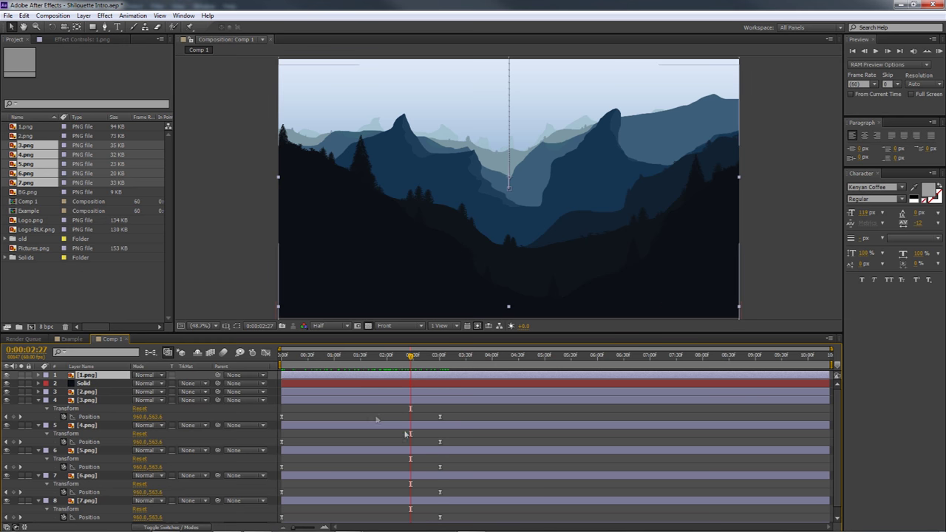
# Stagger the final Position keyframes of 3.png through 7.png progressively later, from just before to almost one second after 0:00:03:00, and scrub the result
pyautogui.moveTo(404, 361)
pyautogui.mouseDown()
pyautogui.moveTo(380, 361)
pyautogui.moveTo(407, 361)
pyautogui.mouseUp()
pyautogui.click(440, 419)
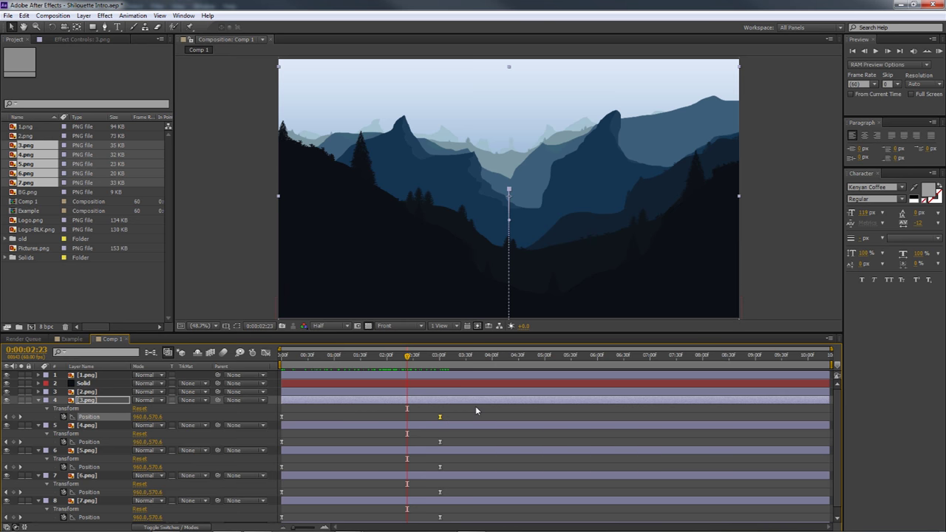
pyautogui.moveTo(439, 417); pyautogui.dragTo(401, 417)
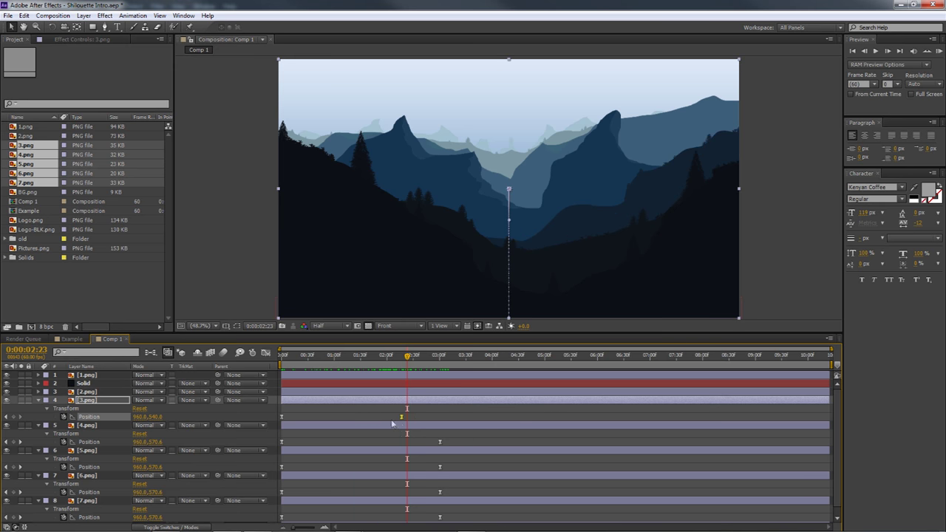
pyautogui.moveTo(439, 442); pyautogui.dragTo(459, 519)
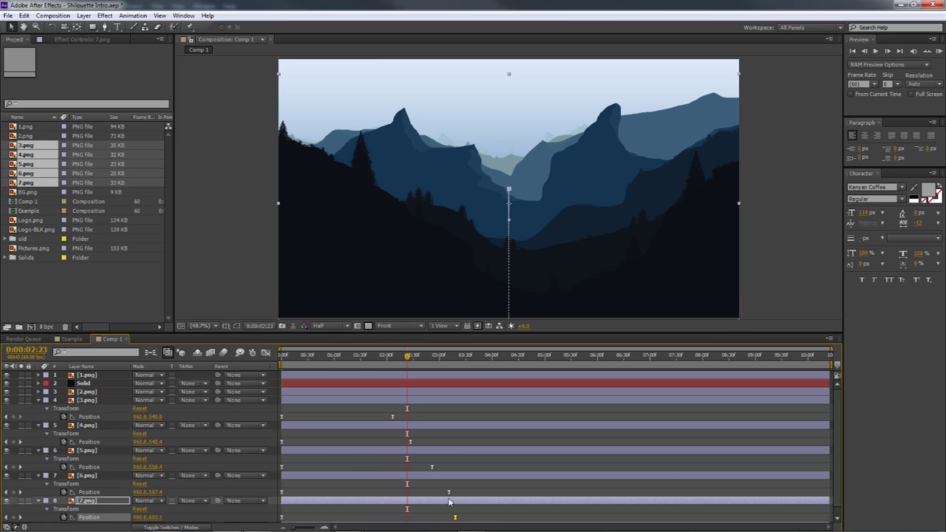
pyautogui.moveTo(407, 357); pyautogui.dragTo(451, 442)
pyautogui.hotkey('shift', 'pageup')
pyautogui.moveTo(450, 490); pyautogui.dragTo(482, 516)
pyautogui.moveTo(383, 358); pyautogui.dragTo(421, 381)
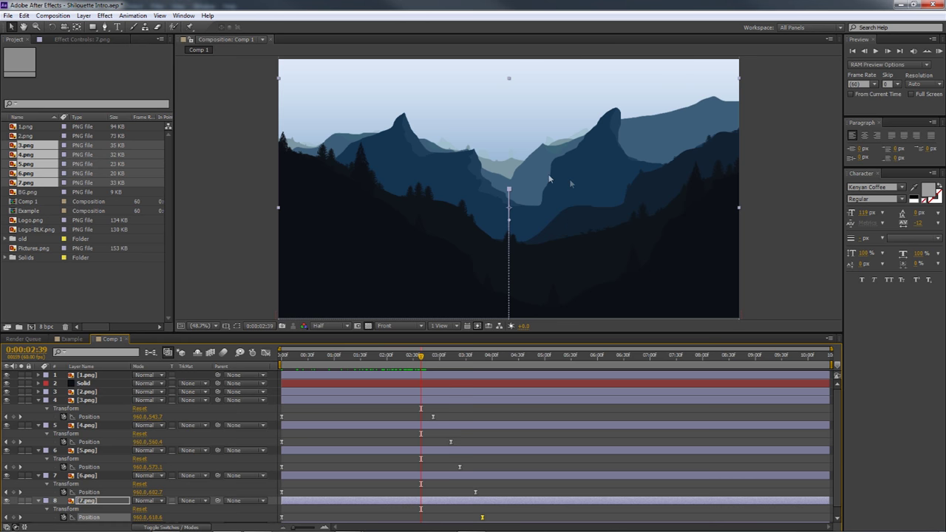
pyautogui.moveTo(419, 358); pyautogui.dragTo(412, 399)
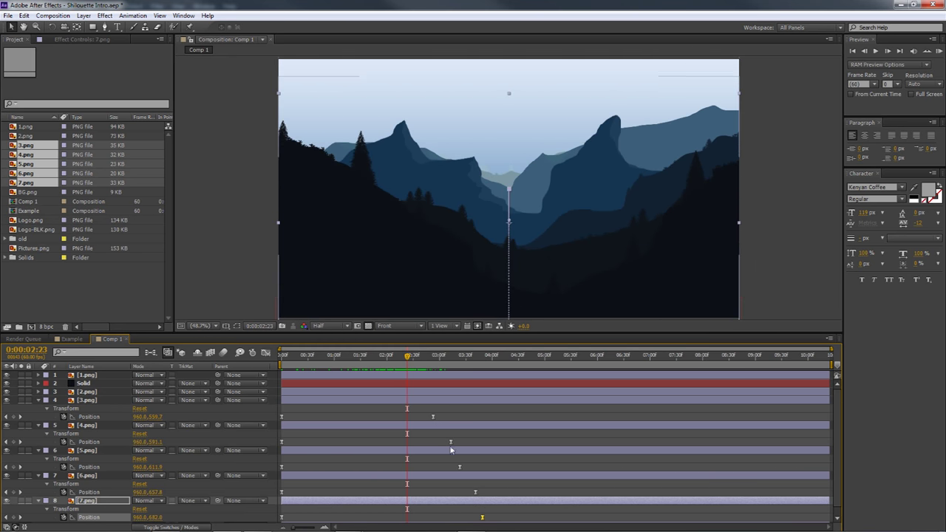
# Try aligning the final Position keyframes of 4.png through 7.png with 3.png's, just before 0:00:03:00, and scrub the timeline
pyautogui.moveTo(451, 442); pyautogui.dragTo(434, 467)
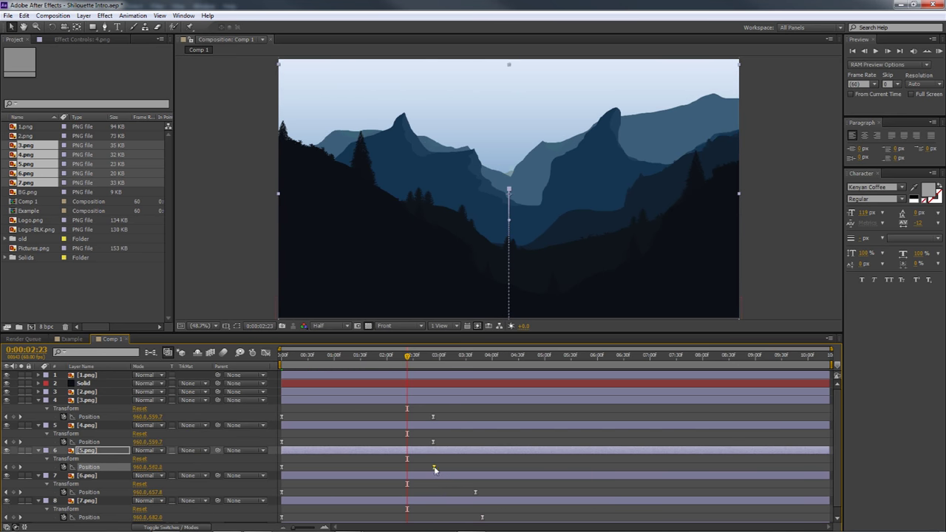
pyautogui.moveTo(474, 493); pyautogui.dragTo(436, 492)
pyautogui.moveTo(482, 516); pyautogui.dragTo(460, 515)
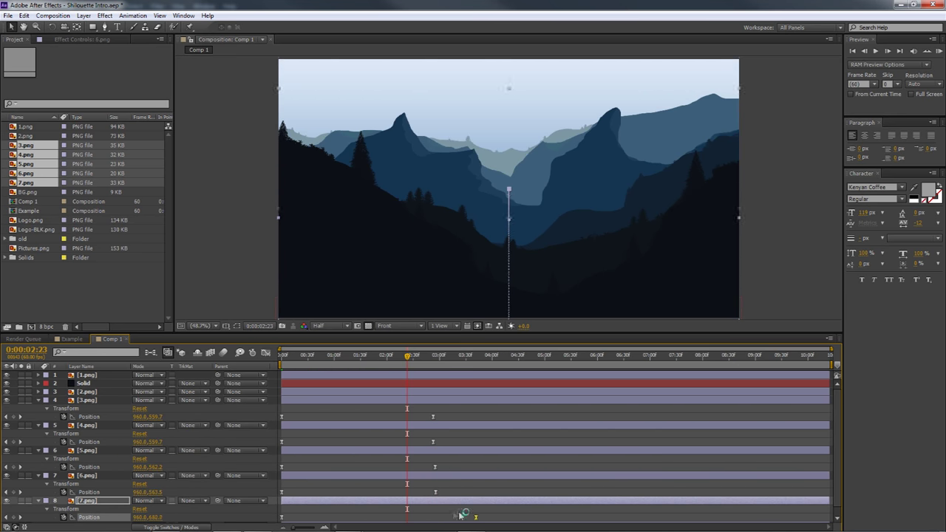
pyautogui.moveTo(390, 360)
pyautogui.mouseDown()
pyautogui.moveTo(282, 360)
pyautogui.moveTo(417, 360)
pyautogui.moveTo(365, 384)
pyautogui.moveTo(402, 360)
pyautogui.moveTo(381, 360)
pyautogui.mouseUp()
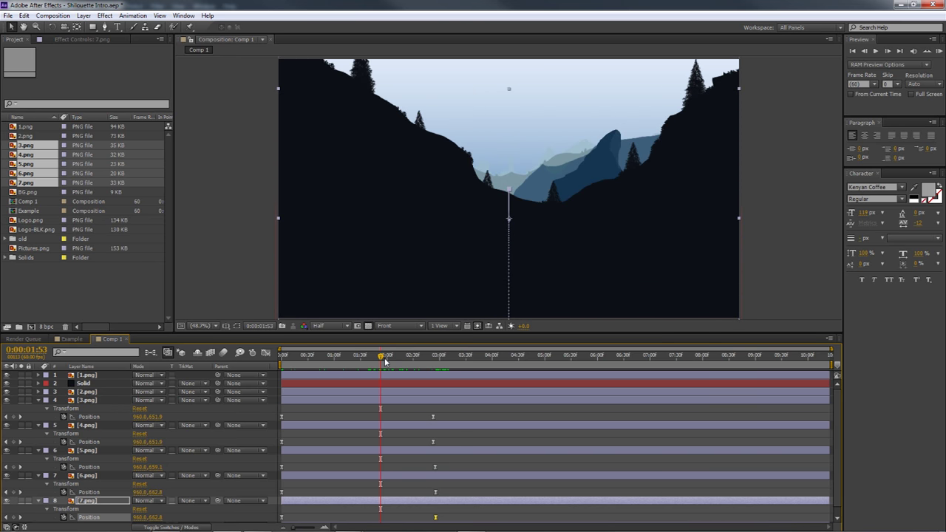
# Undo the keyframe alignment on 4.png through 7.png, and preview the staggered animation
pyautogui.hotkey('ctrl', 'z')
pyautogui.hotkey('ctrl', 'z')
pyautogui.hotkey('ctrl', 'z')
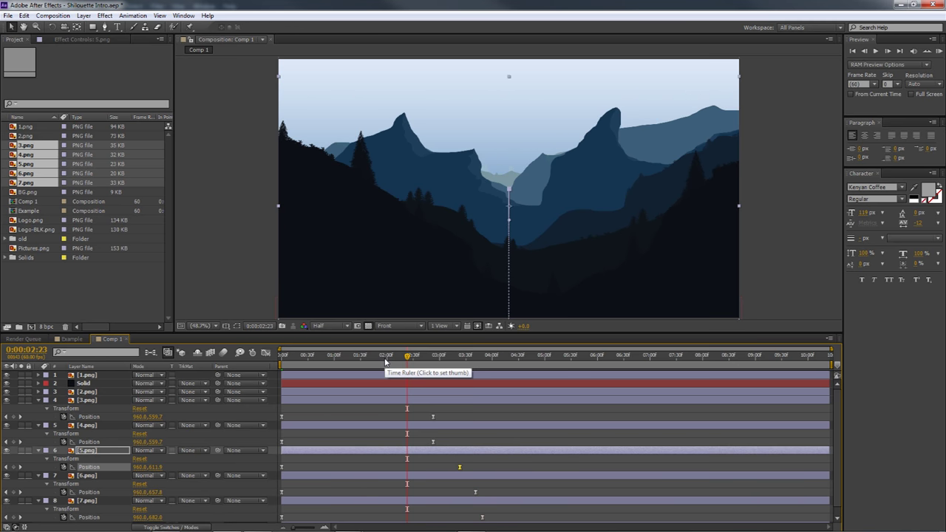
pyautogui.hotkey('ctrl', 'z')
pyautogui.press('space')
pyautogui.moveTo(456, 356); pyautogui.dragTo(379, 370)
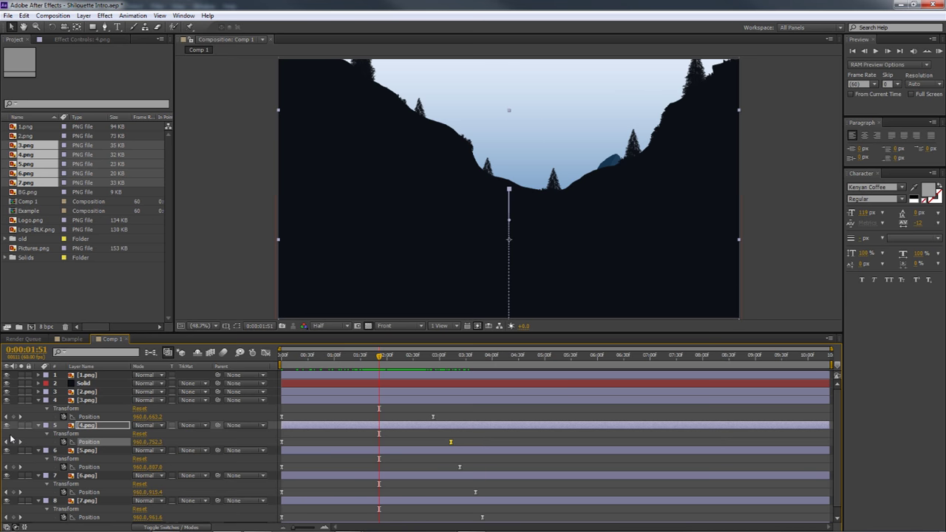
# Move 4.png's final Position keyframe slightly ahead of 3.png's, and scrub to check how the mountains rise
pyautogui.doubleClick(451, 445)
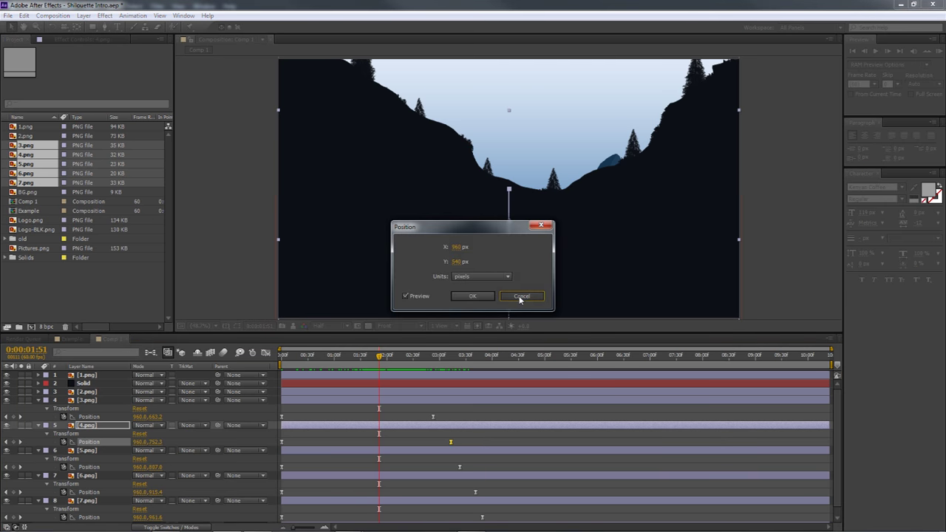
pyautogui.click(522, 299)
pyautogui.moveTo(451, 444); pyautogui.dragTo(432, 445)
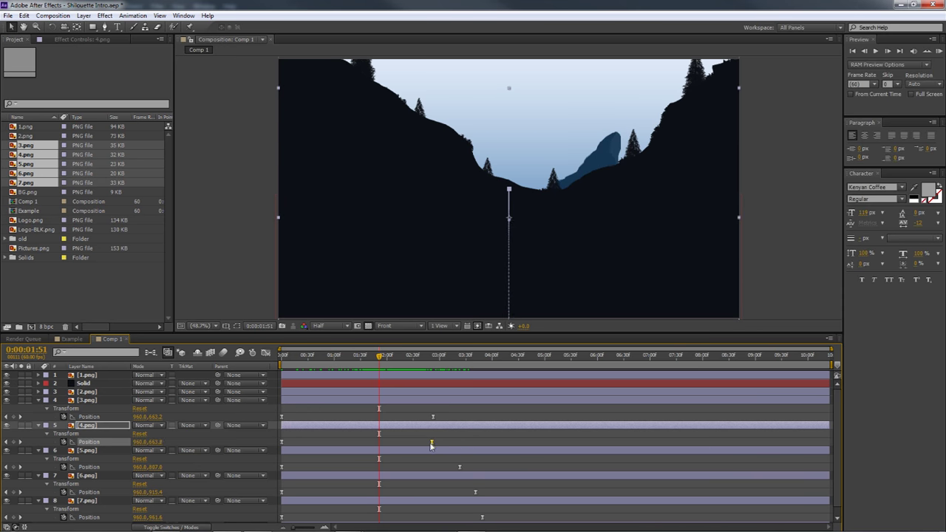
pyautogui.moveTo(381, 359); pyautogui.dragTo(444, 379)
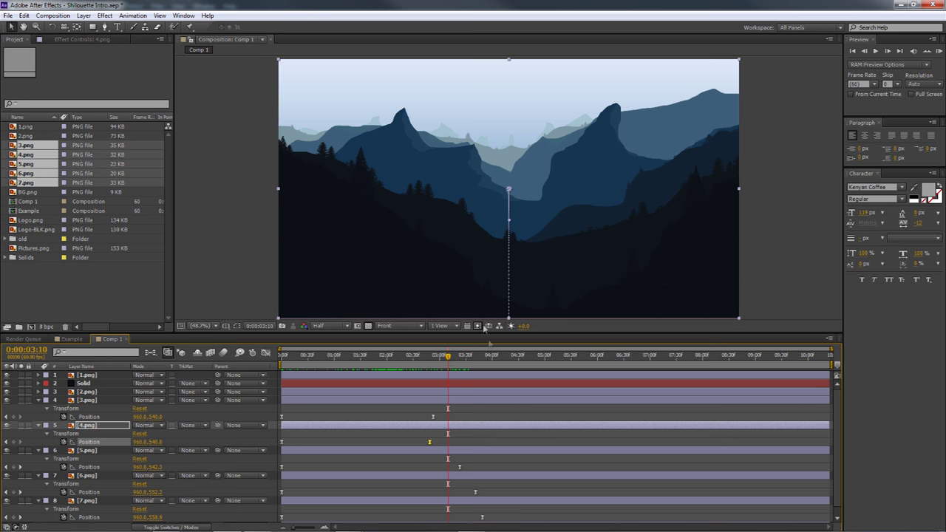
pyautogui.moveTo(445, 363); pyautogui.dragTo(368, 356)
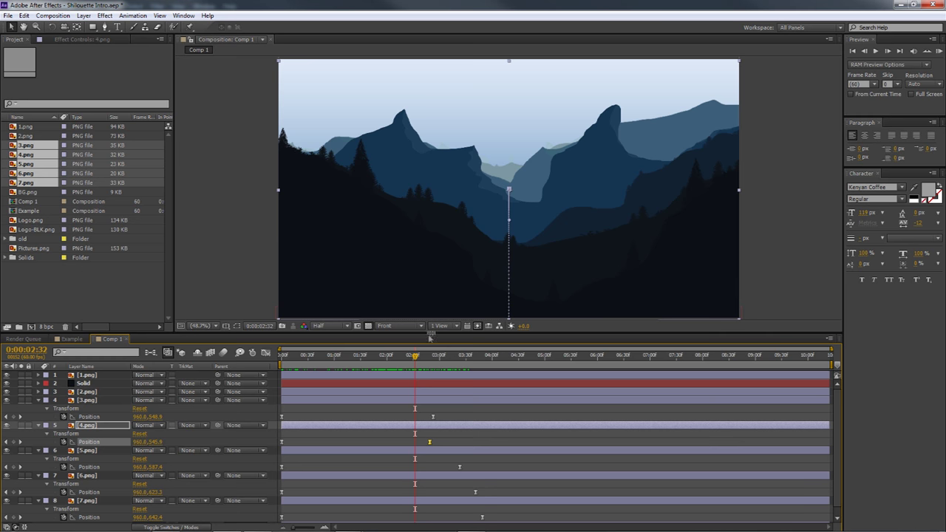
pyautogui.moveTo(416, 360); pyautogui.dragTo(375, 385)
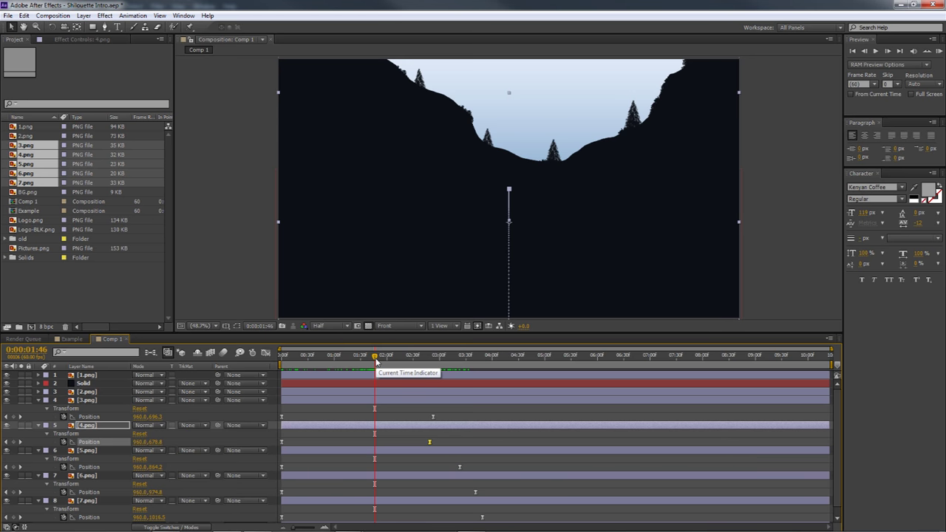
pyautogui.moveTo(375, 361); pyautogui.dragTo(397, 368)
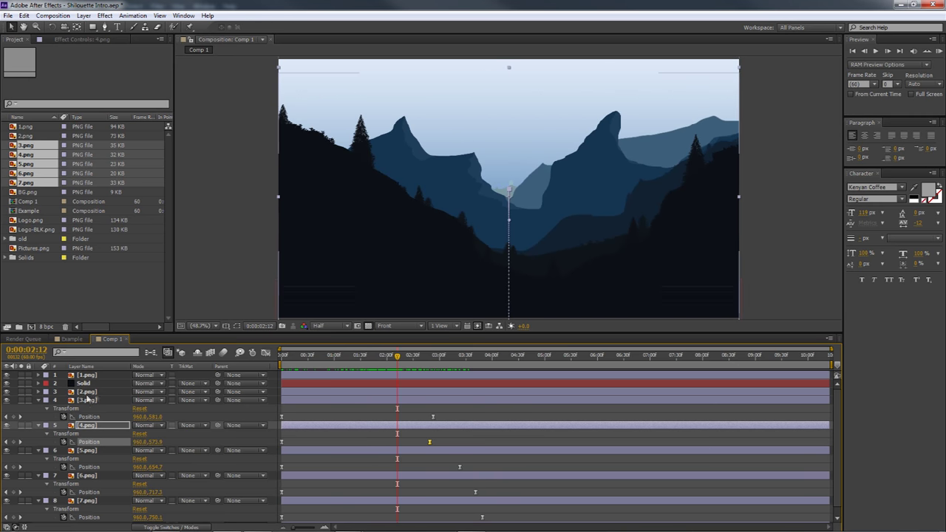
# Hide 1.png and Solid, and preview how the mountain layers behind them rise
pyautogui.click(6, 383)
pyautogui.moveTo(395, 361)
pyautogui.mouseDown()
pyautogui.moveTo(283, 365)
pyautogui.moveTo(392, 366)
pyautogui.mouseUp()
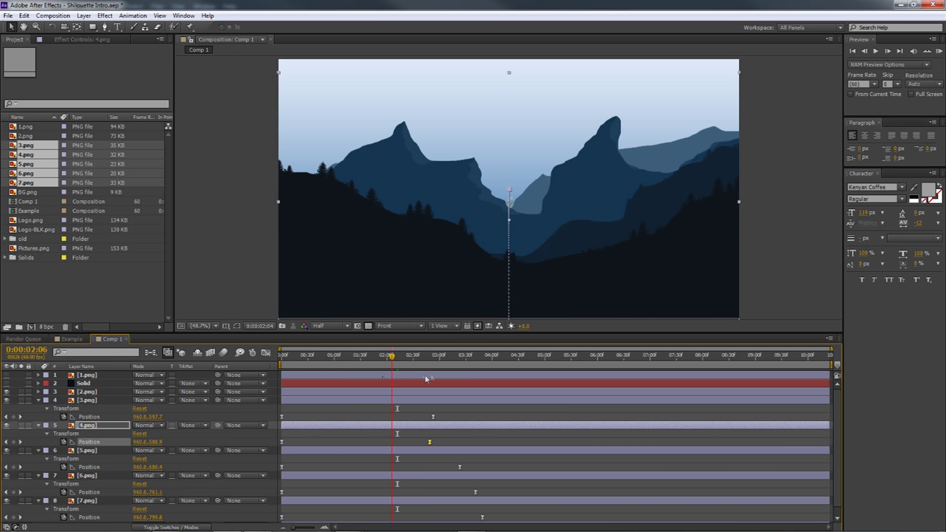
pyautogui.click(385, 361)
pyautogui.click(408, 360)
pyautogui.moveTo(406, 359); pyautogui.dragTo(364, 365)
pyautogui.press('space')
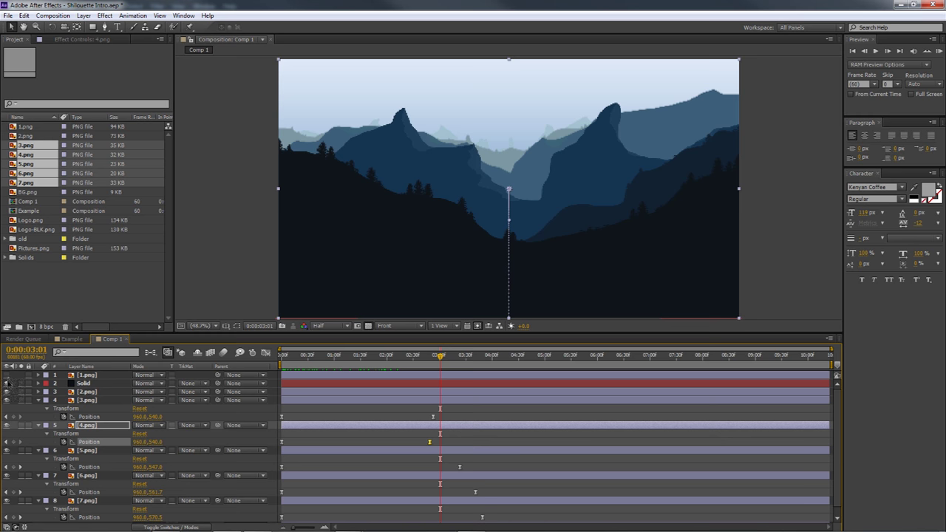
# Show 1.png and Solid again, clear the selection, and scrub the full animation from near the start
pyautogui.press('F2')
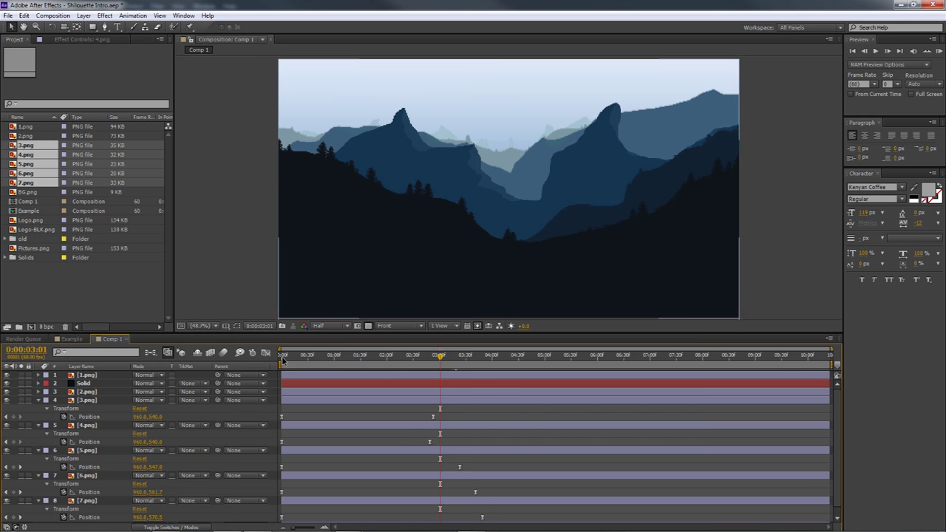
pyautogui.moveTo(440, 356); pyautogui.dragTo(289, 357)
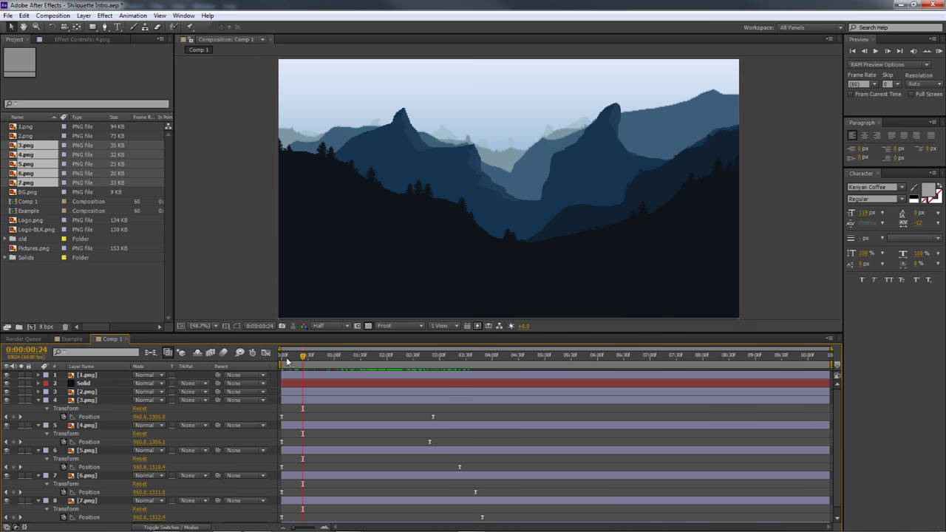
pyautogui.click(287, 358)
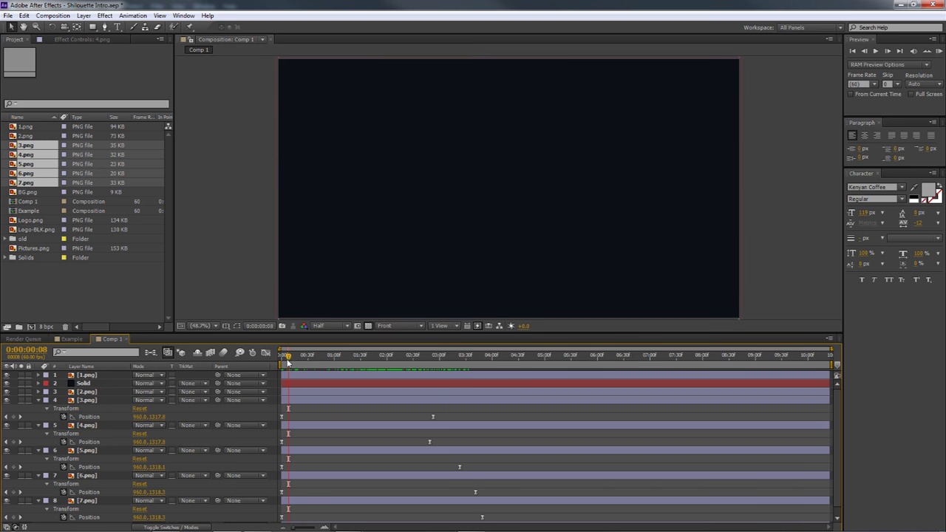
pyautogui.moveTo(339, 359); pyautogui.dragTo(407, 358)
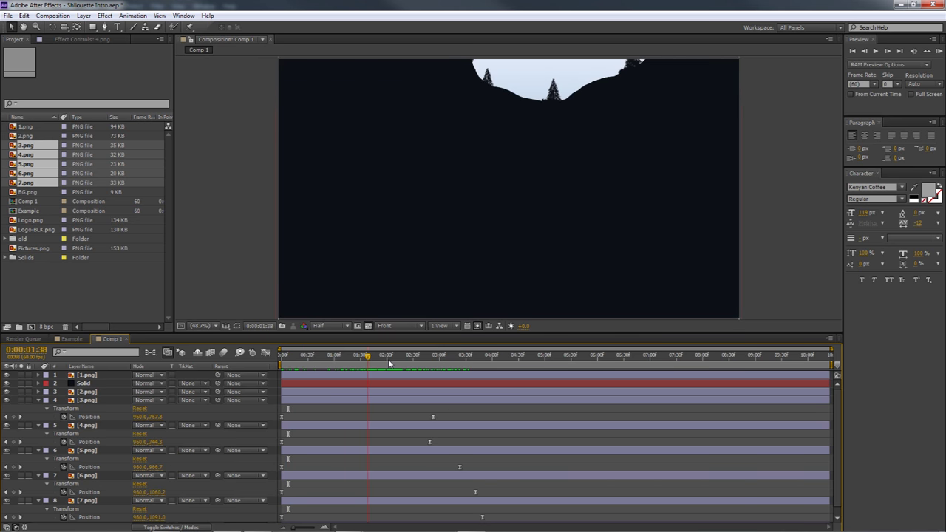
# Select the layers from 2.png through BG.png and collapse their expanded Position properties
pyautogui.click(87, 425)
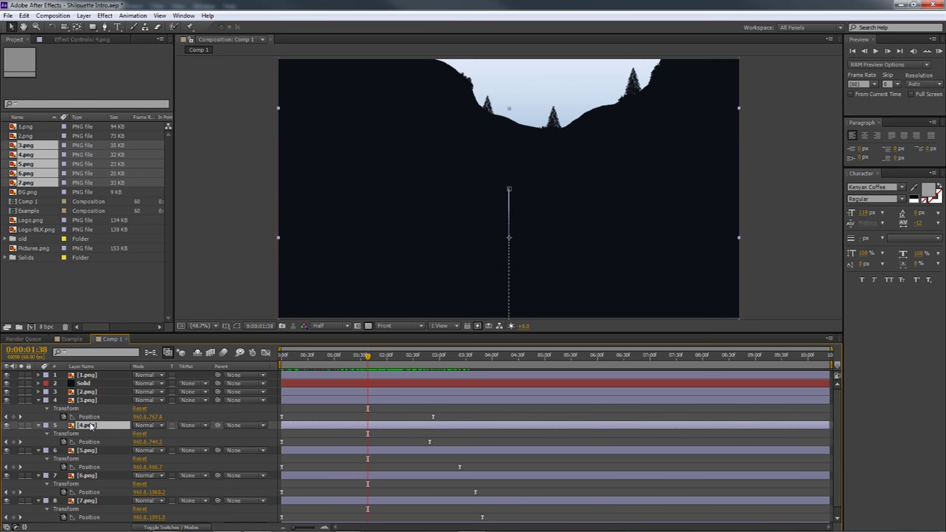
pyautogui.scroll(-1, 92, 432)
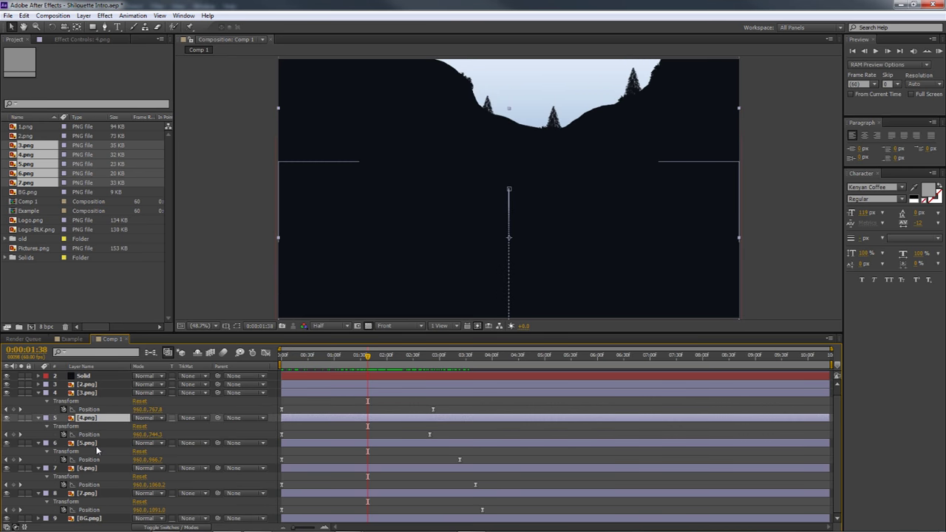
pyautogui.click(88, 485)
pyautogui.click(95, 493)
pyautogui.hotkey('ctrl', 'Up')
pyautogui.hotkey('ctrl', 'Up')
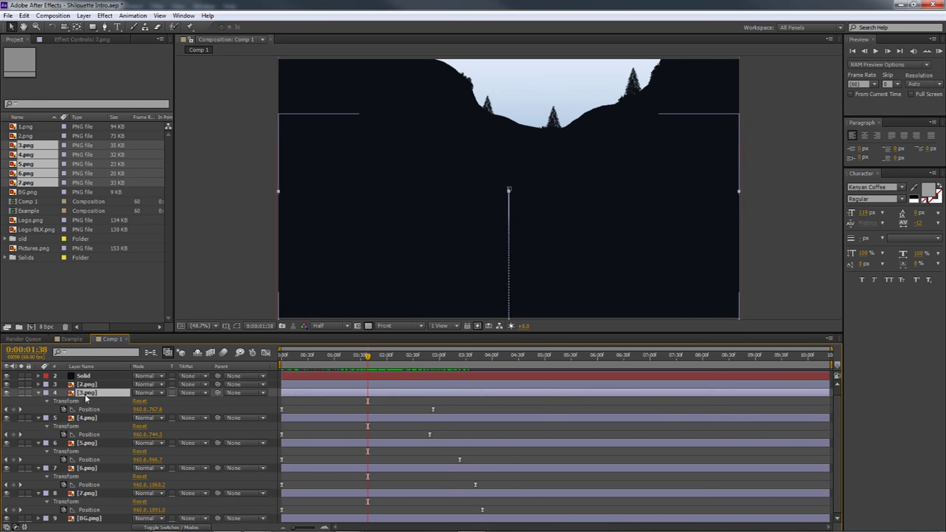
pyautogui.hotkey('ctrl', 'shift', 'Down')
pyautogui.hotkey('ctrl', 'shift', 'Down')
pyautogui.hotkey('ctrl', 'shift', 'Down')
pyautogui.hotkey('ctrl', 'shift', 'Down')
pyautogui.hotkey('ctrl', 'shift', 'Down')
pyautogui.press('p')
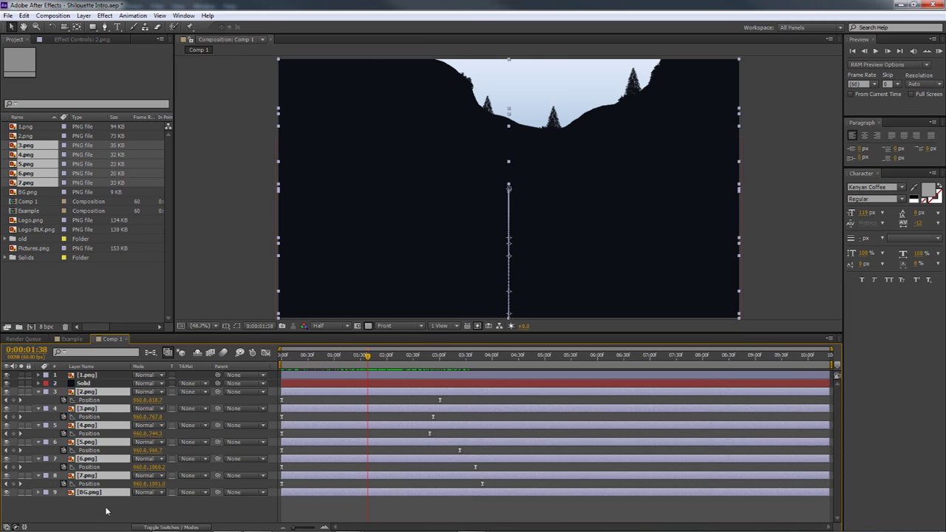
pyautogui.press('p')
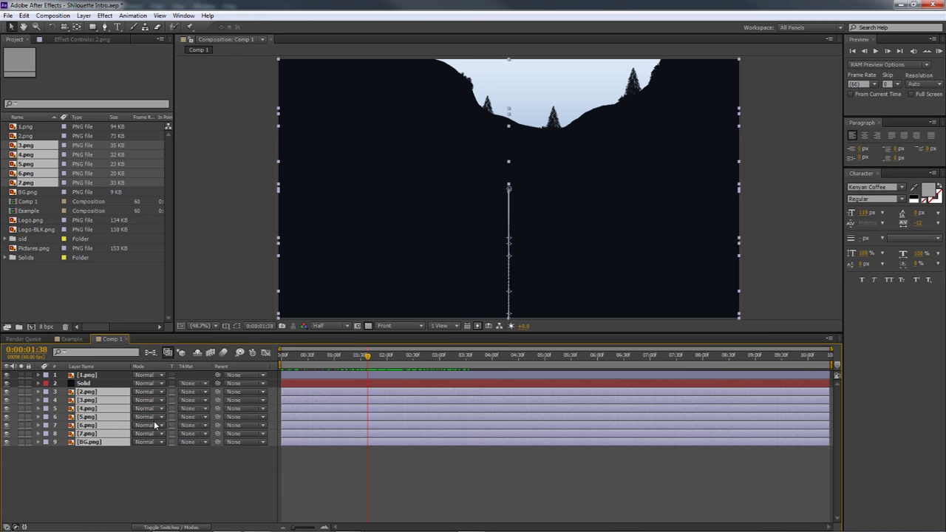
# Clear the layer selection and scrub through the timeline to review the rising mountains
pyautogui.click(154, 473)
pyautogui.click(300, 361)
pyautogui.moveTo(354, 364); pyautogui.dragTo(461, 364)
pyautogui.moveTo(367, 364); pyautogui.dragTo(495, 360)
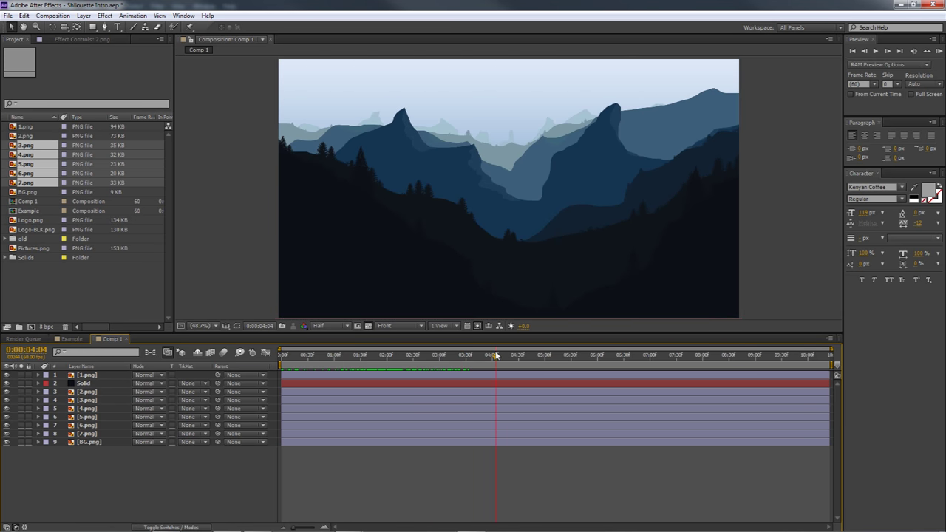
# Create a composition-sized solid layer in near-white, colour F3F4F5
pyautogui.rightClick(199, 461)
pyautogui.moveTo(232, 357)
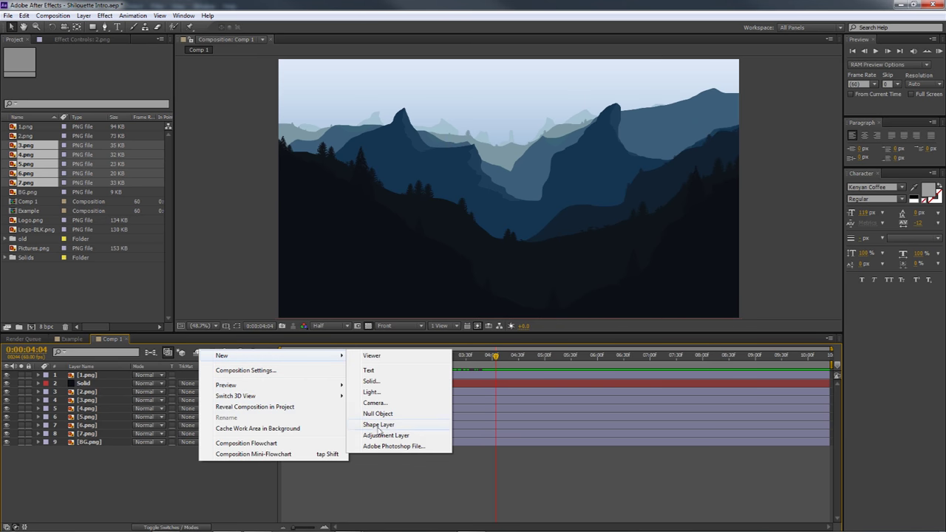
pyautogui.click(371, 382)
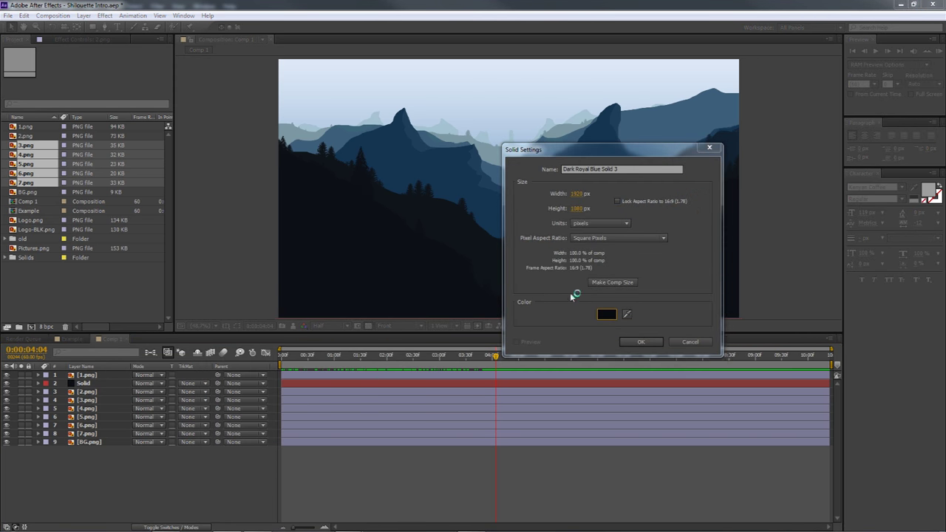
pyautogui.click(606, 314)
pyautogui.click(615, 303)
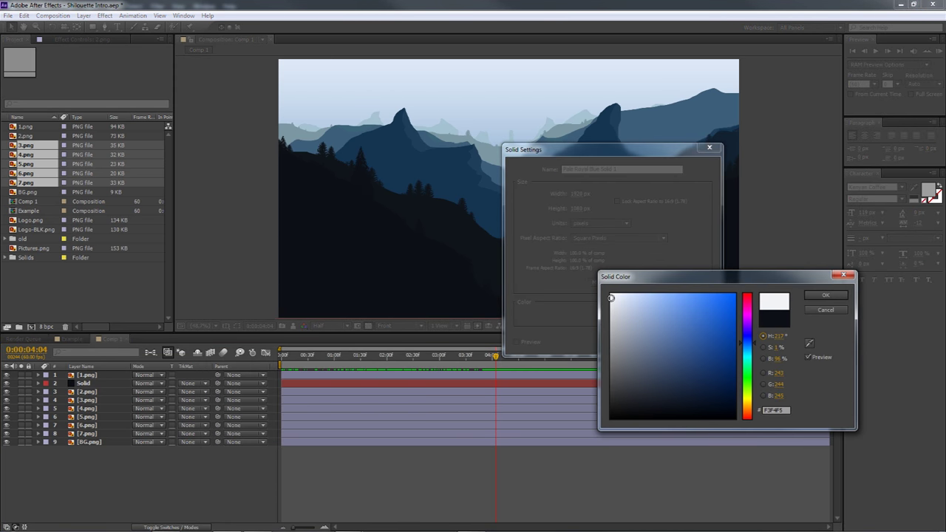
pyautogui.click(826, 295)
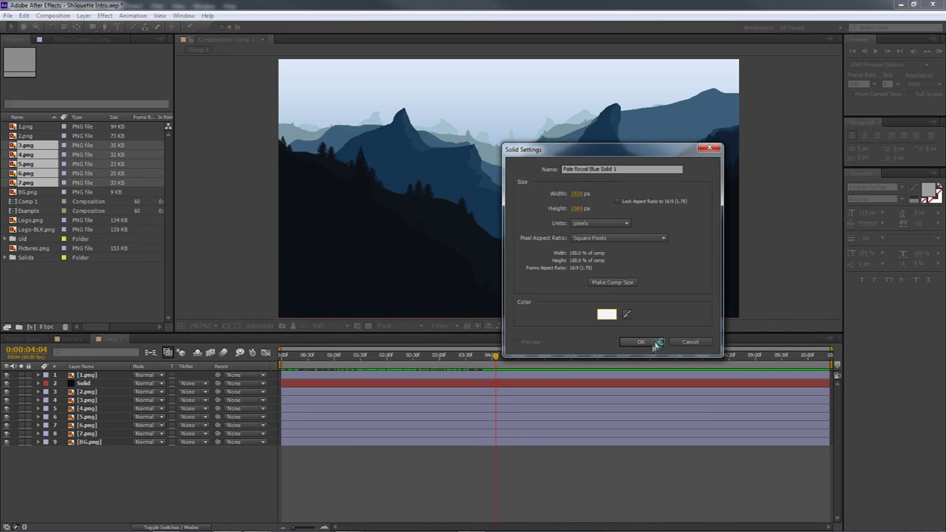
pyautogui.click(653, 344)
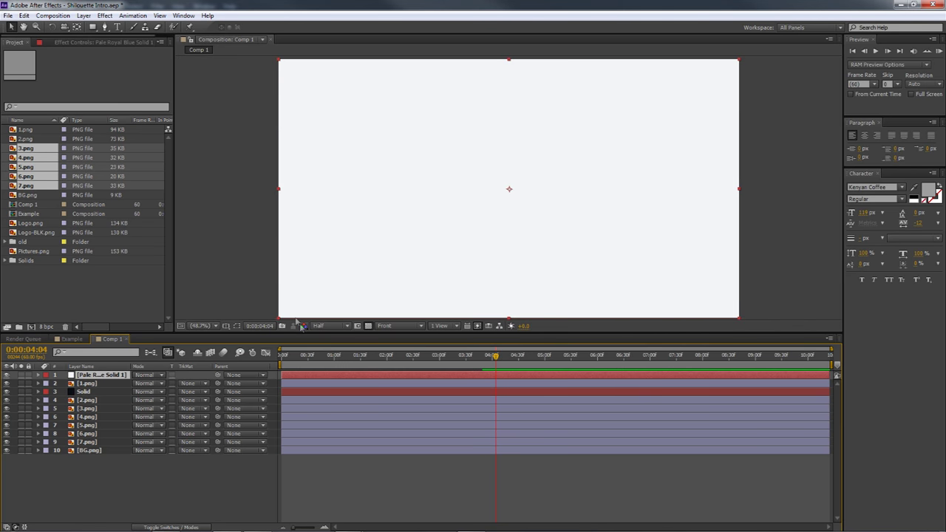
# Rename the new near-white solid as LOGO FLY IN BACKGROUND and return to the start of the timeline
pyautogui.rightClick(84, 377)
pyautogui.click(123, 367)
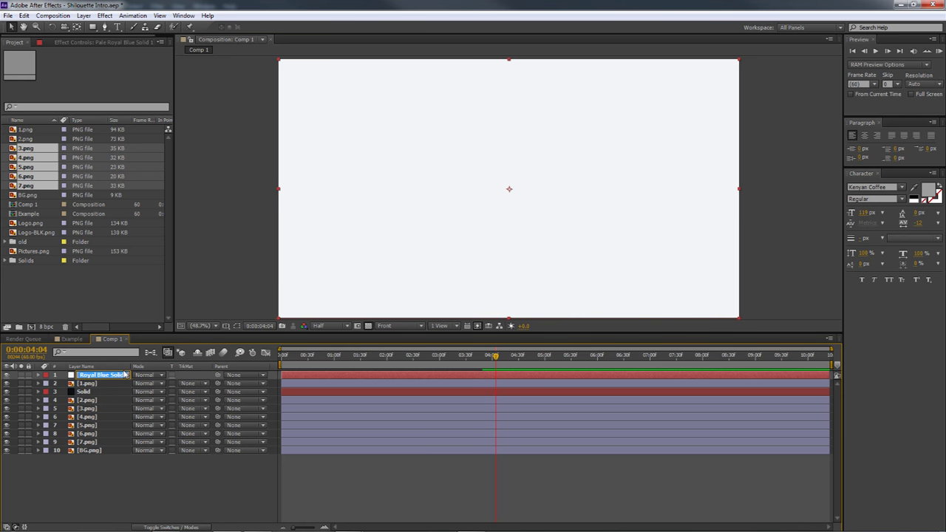
pyautogui.write('LOGO FLY')
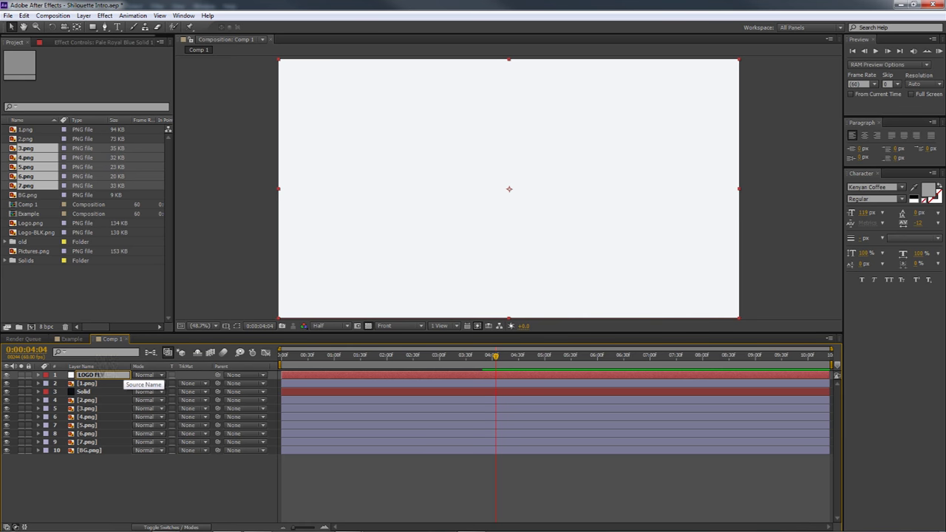
pyautogui.write(' IN BACKGROUND')
pyautogui.press('Return')
pyautogui.press("'")
pyautogui.click(282, 358)
pyautogui.click(143, 465)
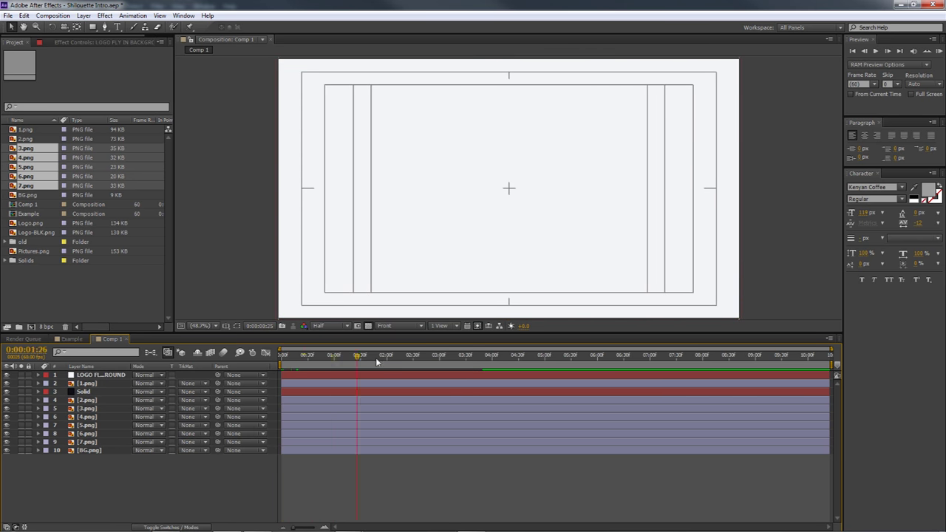
# Rename the near-white solid layer as BG
pyautogui.click(87, 375)
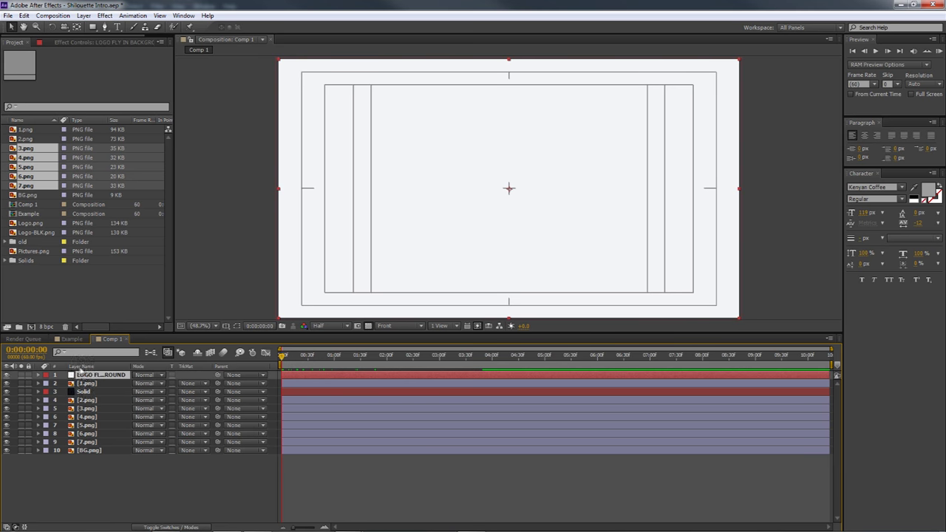
pyautogui.rightClick(83, 377)
pyautogui.click(112, 374)
pyautogui.write('BG')
pyautogui.press('Return')
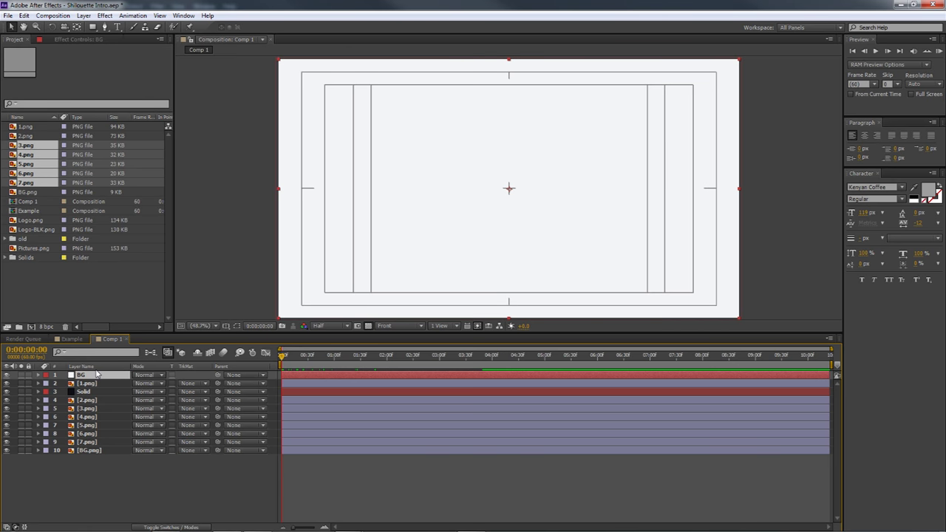
# Add Logo-BLK.png to the composition above the BG solid and scale it down to about 7%
pyautogui.click(33, 221)
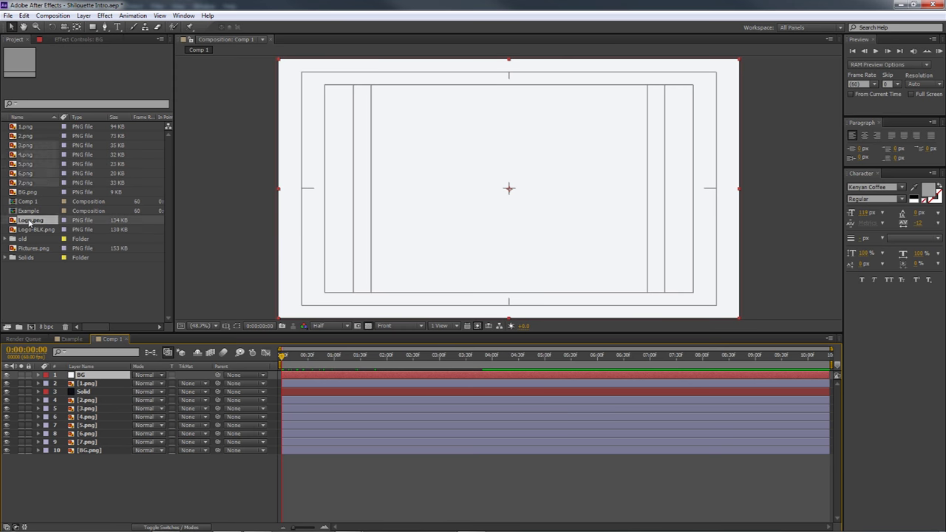
pyautogui.click(36, 230)
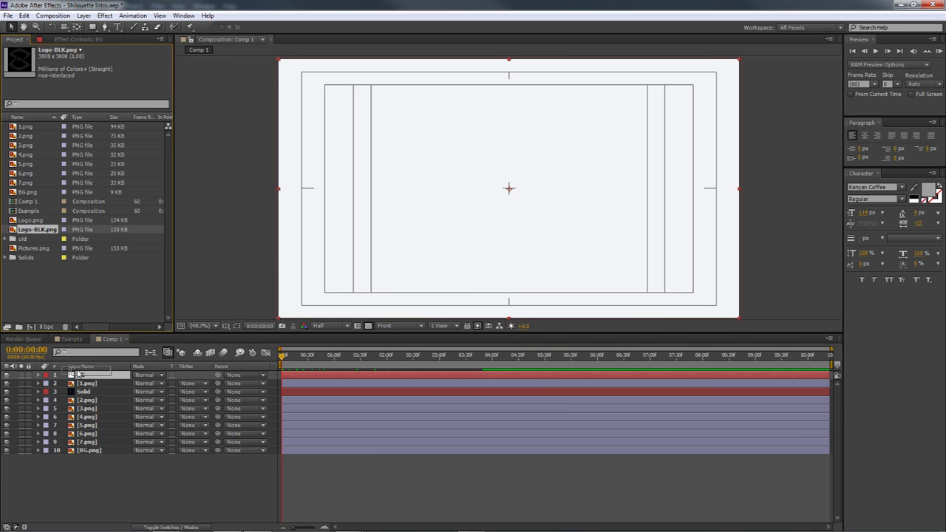
pyautogui.hotkey('ctrl', '/')
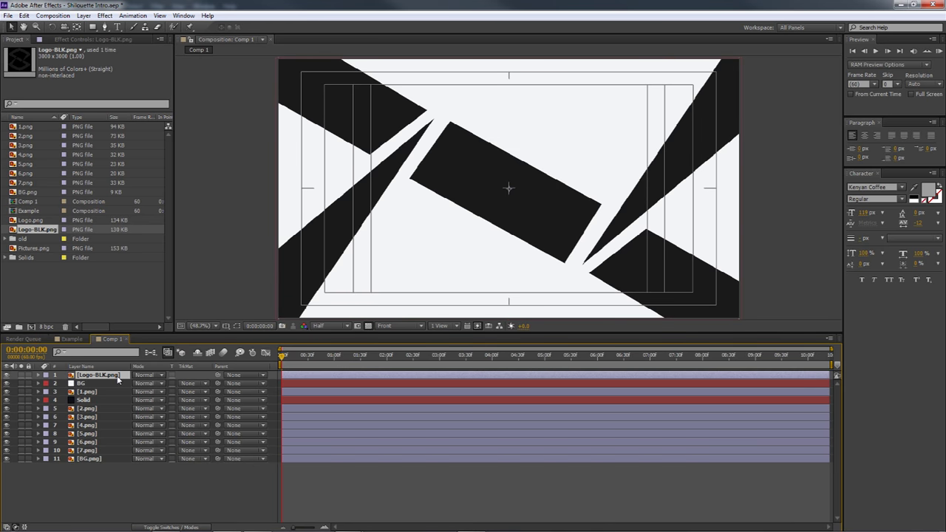
pyautogui.press('s')
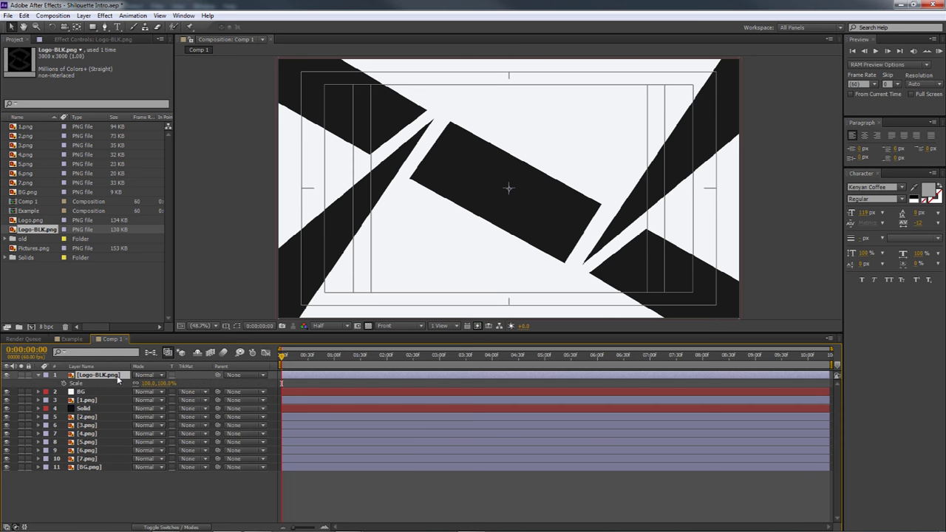
pyautogui.moveTo(157, 387); pyautogui.dragTo(113, 378)
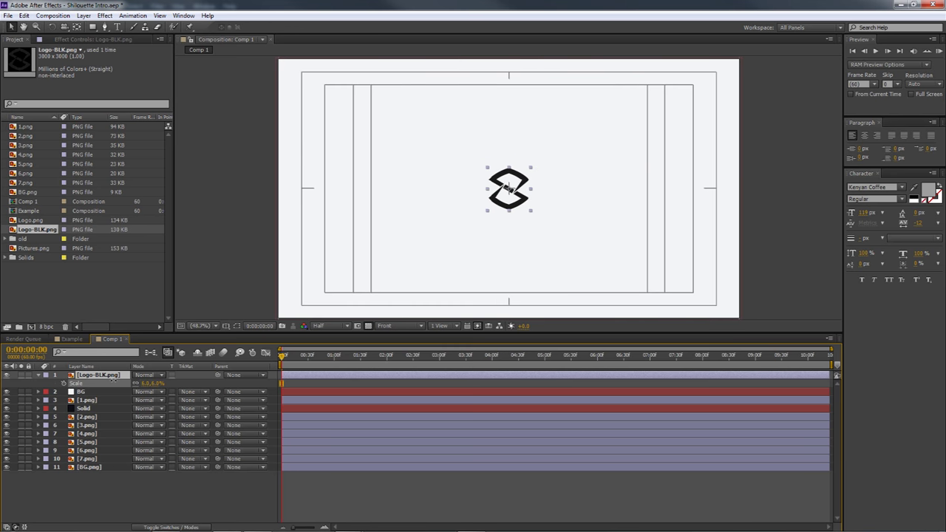
# Switch off Live Update, and hide the title/action safe overlay and guides in the composition view
pyautogui.click(167, 354)
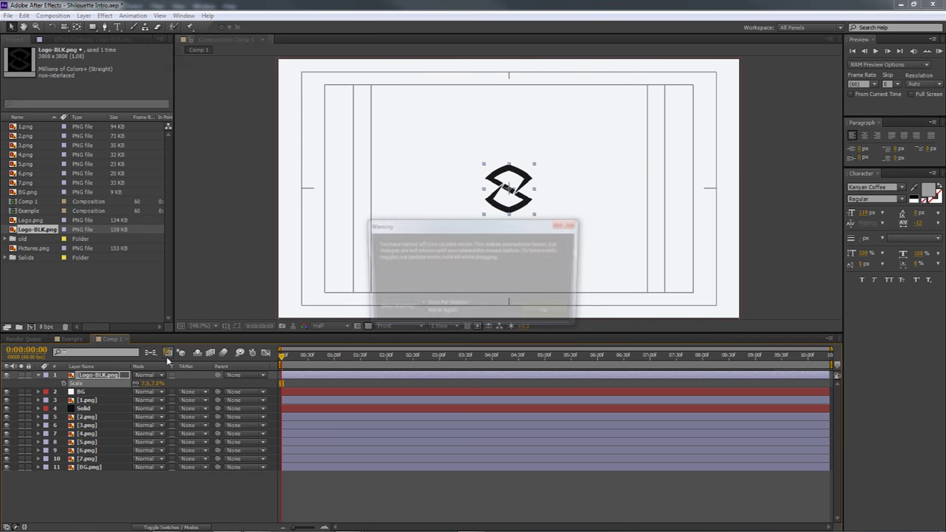
pyautogui.click(547, 313)
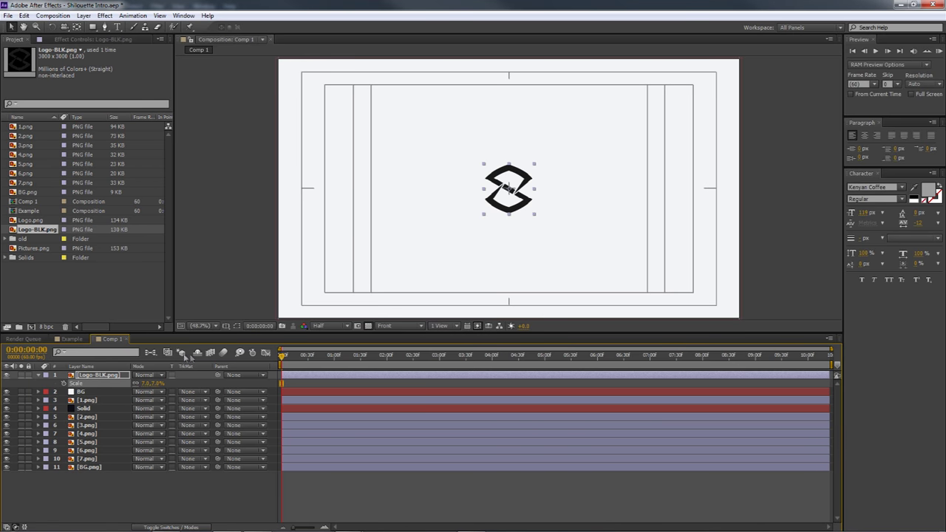
pyautogui.click(260, 299)
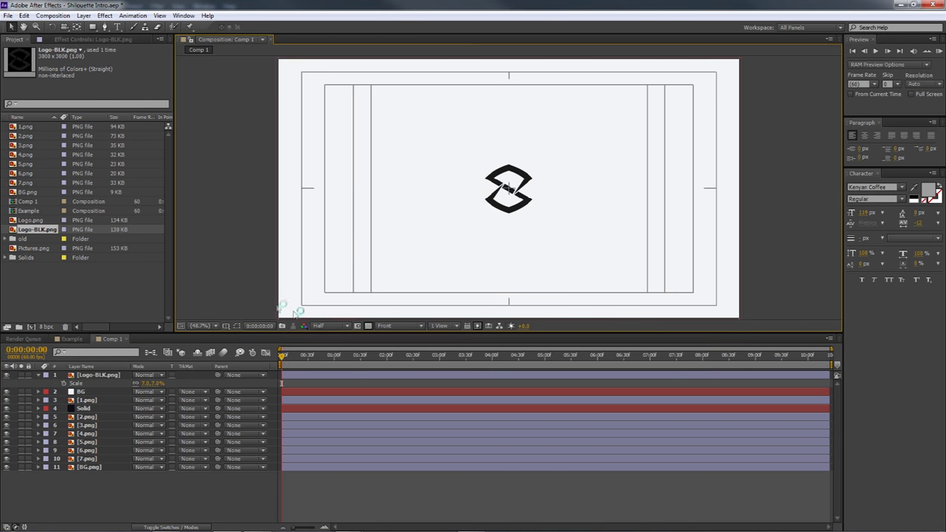
pyautogui.click(446, 223)
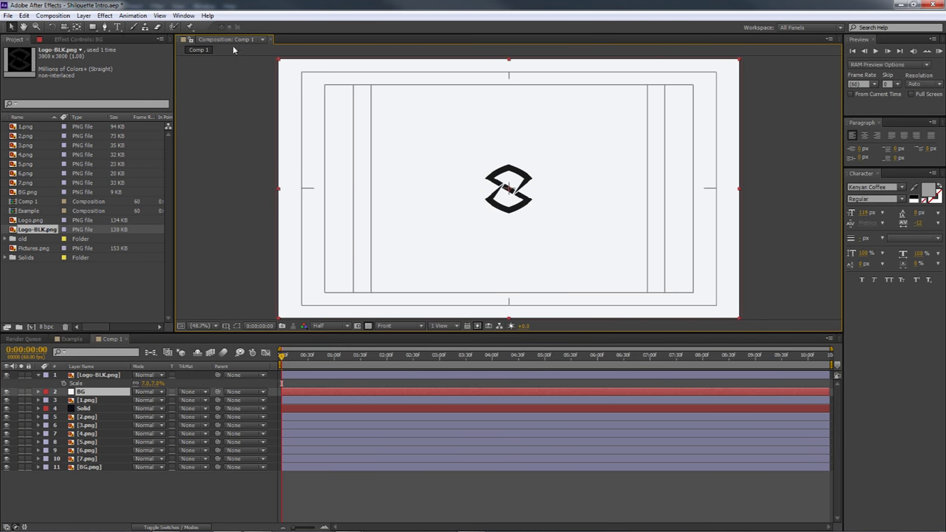
pyautogui.click(368, 326)
pyautogui.click(226, 326)
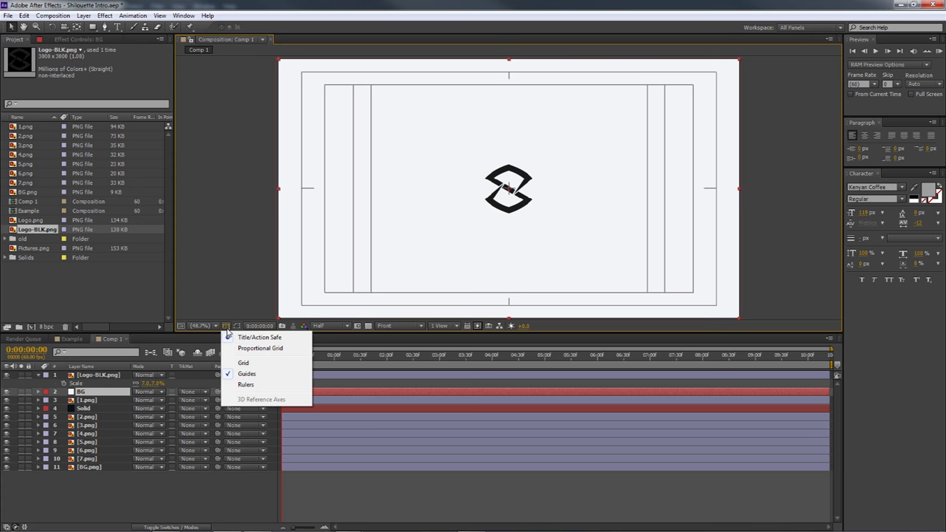
pyautogui.click(243, 374)
pyautogui.click(226, 326)
pyautogui.click(240, 339)
# Set the Logo-BLK.png layer's scale to 10% at the start of the timeline
pyautogui.moveTo(286, 359); pyautogui.dragTo(281, 359)
pyautogui.click(92, 375)
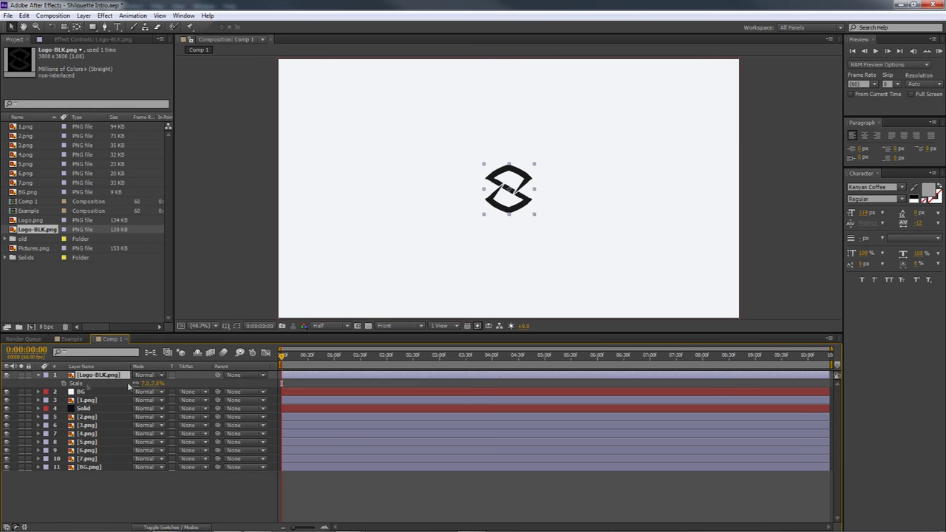
pyautogui.click(149, 383)
pyautogui.write('100')
pyautogui.press('Return')
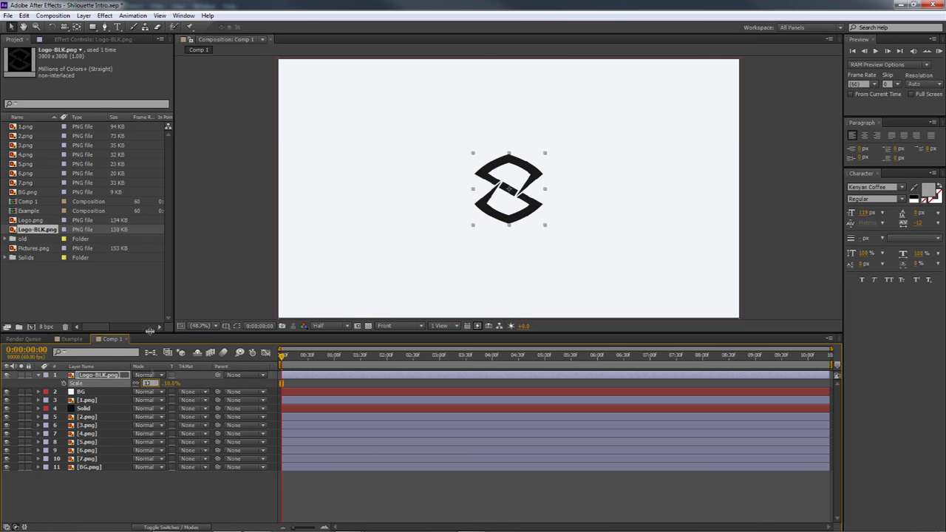
pyautogui.click(102, 382)
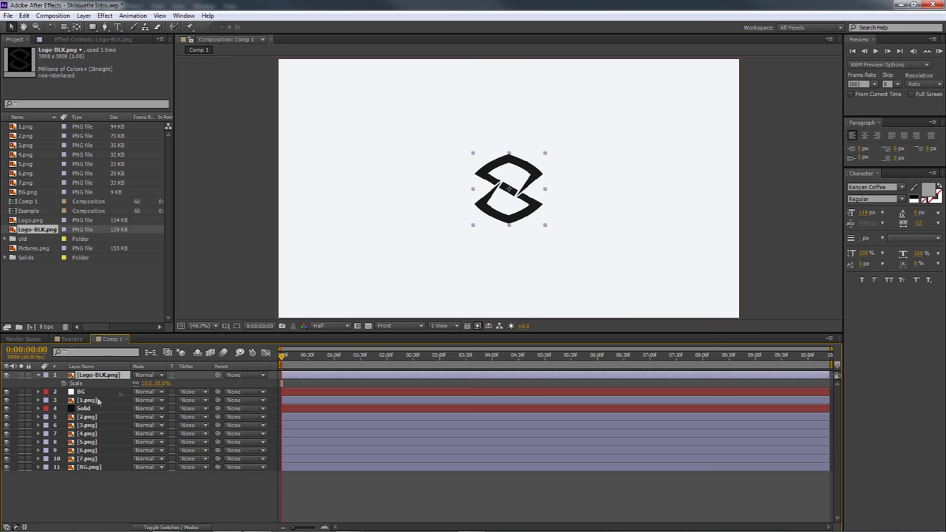
# Go to about 3 seconds and reduce the Logo-BLK.png layer's scale to 8%
pyautogui.moveTo(284, 359); pyautogui.dragTo(441, 363)
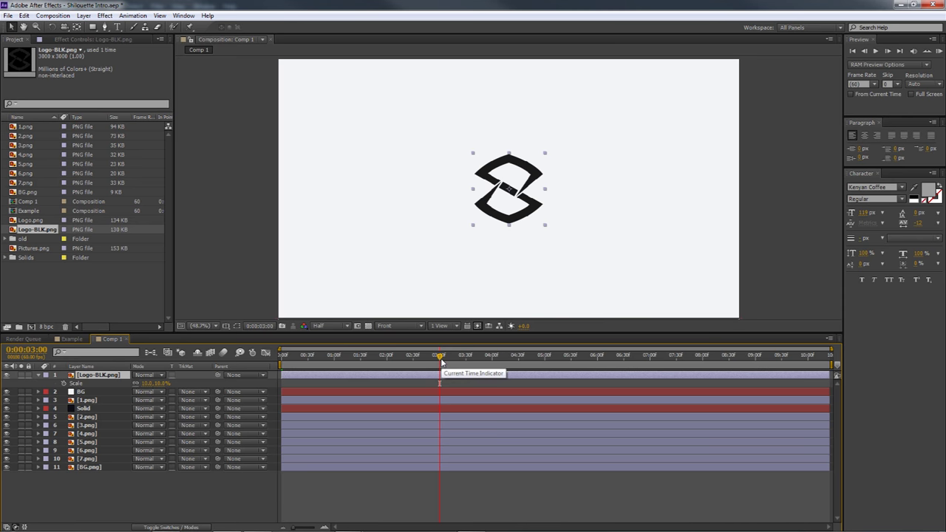
pyautogui.click(63, 383)
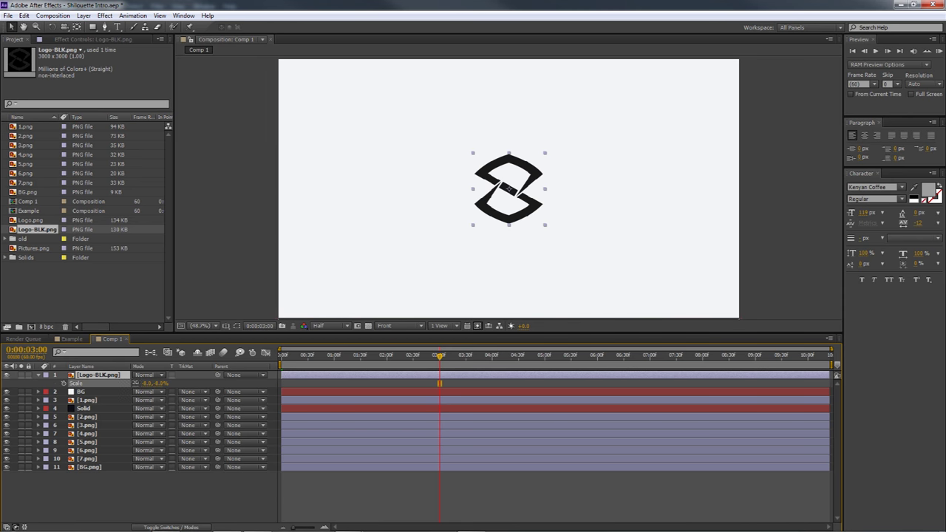
pyautogui.moveTo(151, 384)
pyautogui.mouseDown()
pyautogui.moveTo(143, 387)
pyautogui.moveTo(164, 385)
pyautogui.mouseUp()
pyautogui.moveTo(441, 356); pyautogui.dragTo(441, 359)
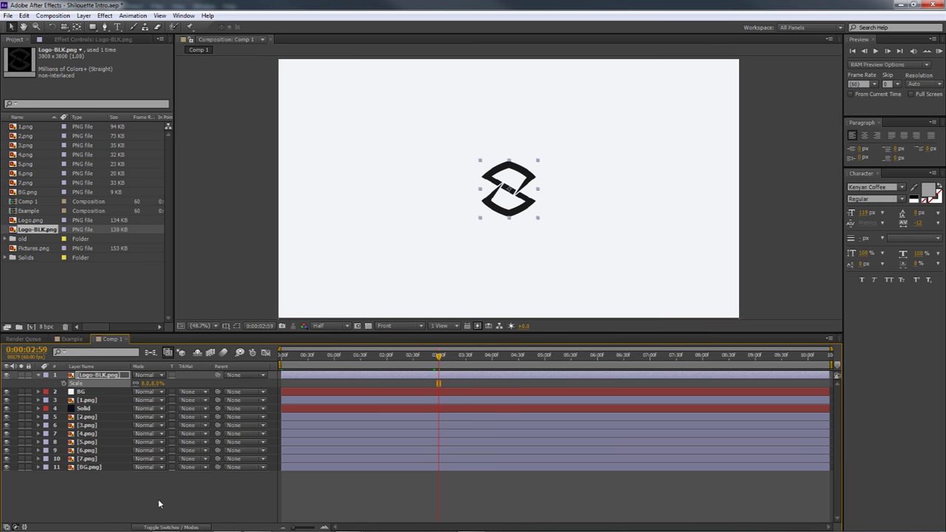
pyautogui.click(90, 378)
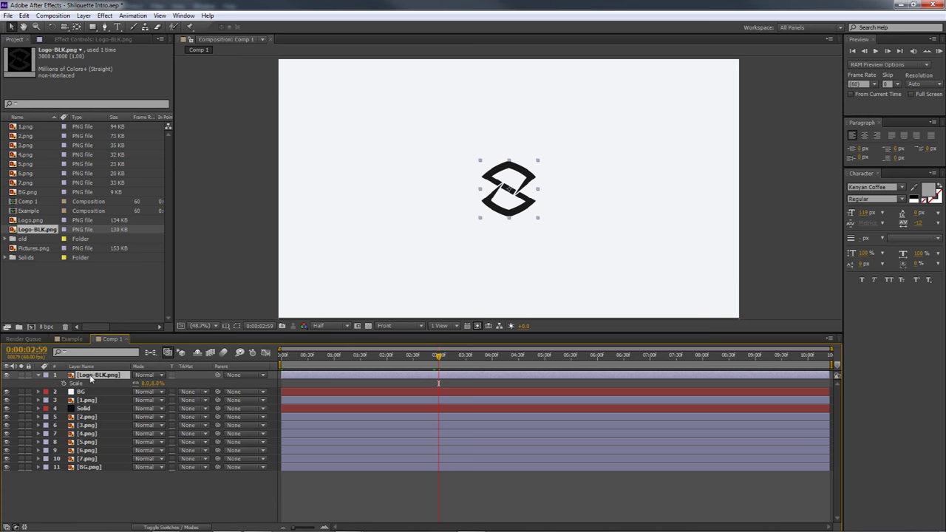
# Examine the logo transition in the Example composition, and return to Comp 1 at 0:00:03:01
pyautogui.click(71, 338)
pyautogui.click(445, 357)
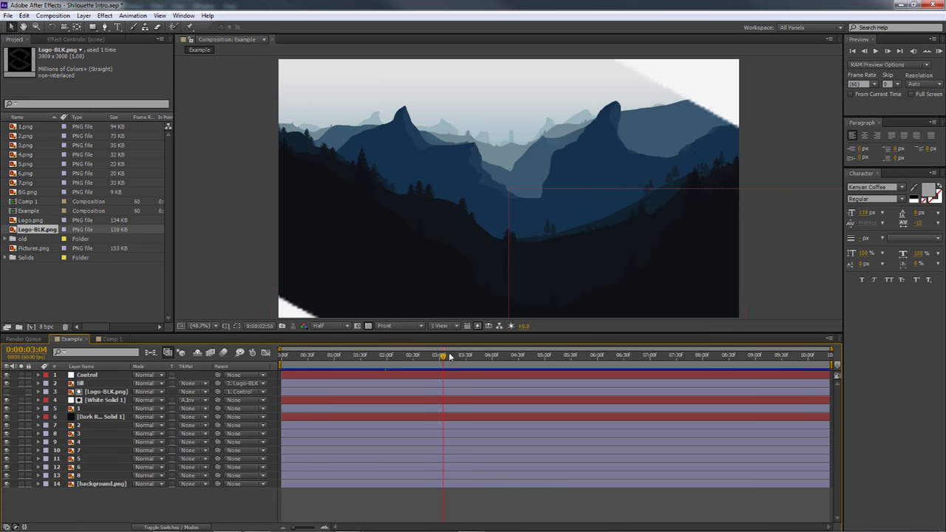
pyautogui.click(462, 357)
pyautogui.moveTo(464, 359); pyautogui.dragTo(482, 360)
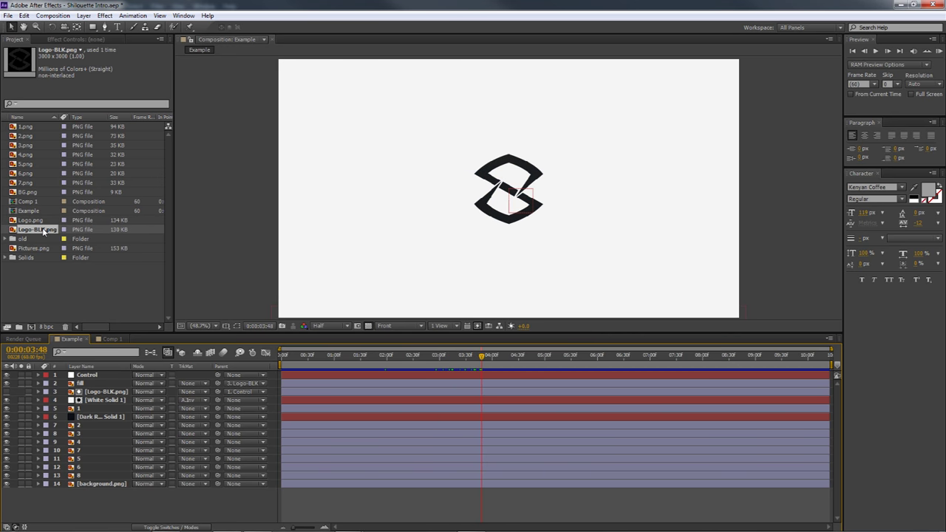
pyautogui.click(111, 338)
pyautogui.moveTo(436, 360)
pyautogui.mouseDown()
pyautogui.moveTo(314, 361)
pyautogui.moveTo(441, 366)
pyautogui.mouseUp()
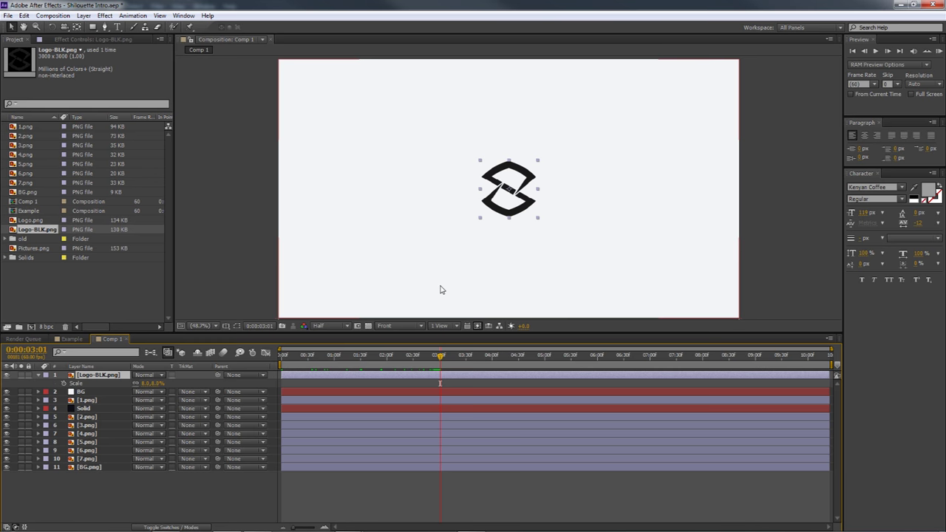
# Set the BG layer's track matte to Alpha Inverted Matte "[Logo-BLK.png]" and check the mountains through the logo at an earlier time
pyautogui.click(81, 393)
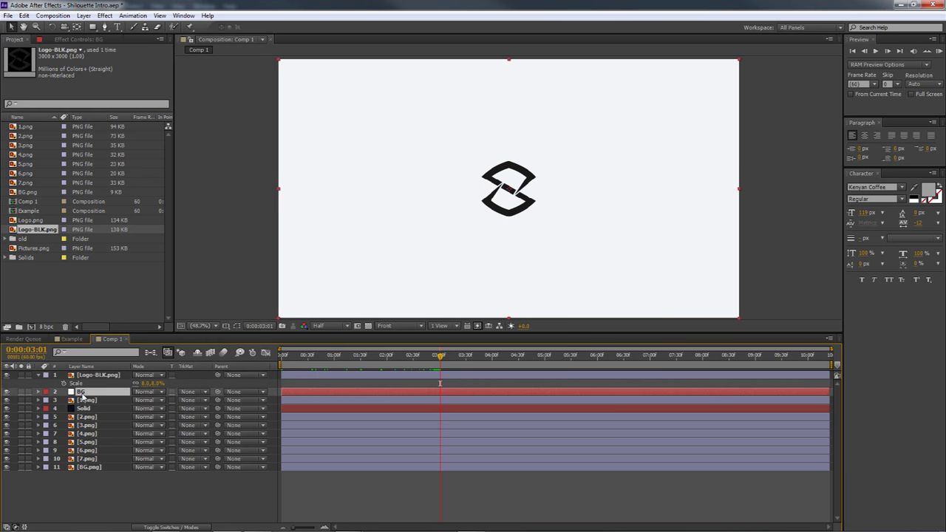
pyautogui.click(155, 527)
pyautogui.click(155, 528)
pyautogui.click(155, 528)
pyautogui.click(154, 528)
pyautogui.click(154, 528)
pyautogui.click(154, 527)
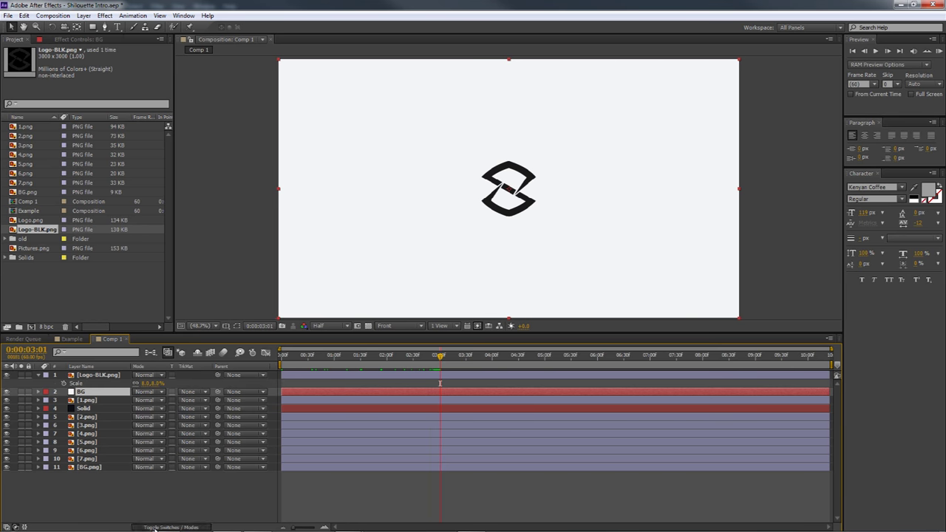
pyautogui.click(155, 527)
pyautogui.click(155, 528)
pyautogui.click(155, 528)
pyautogui.click(155, 528)
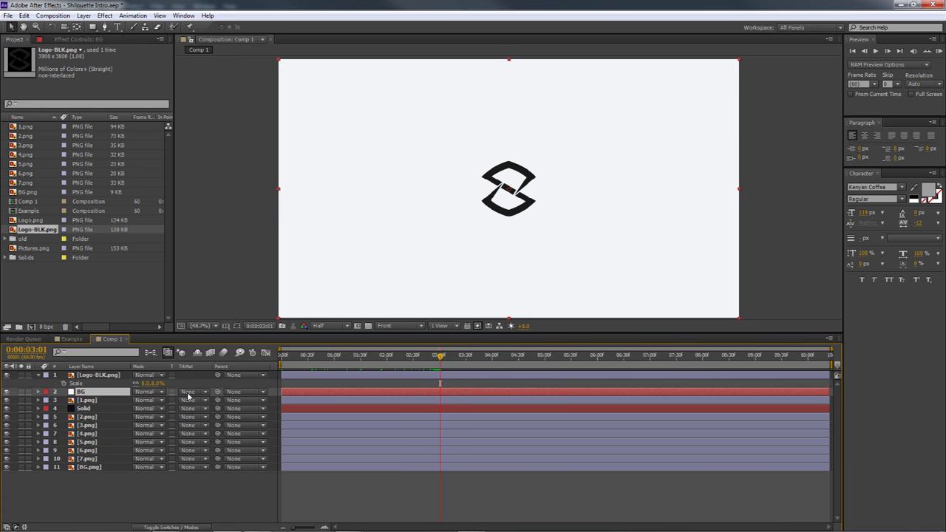
pyautogui.click(188, 392)
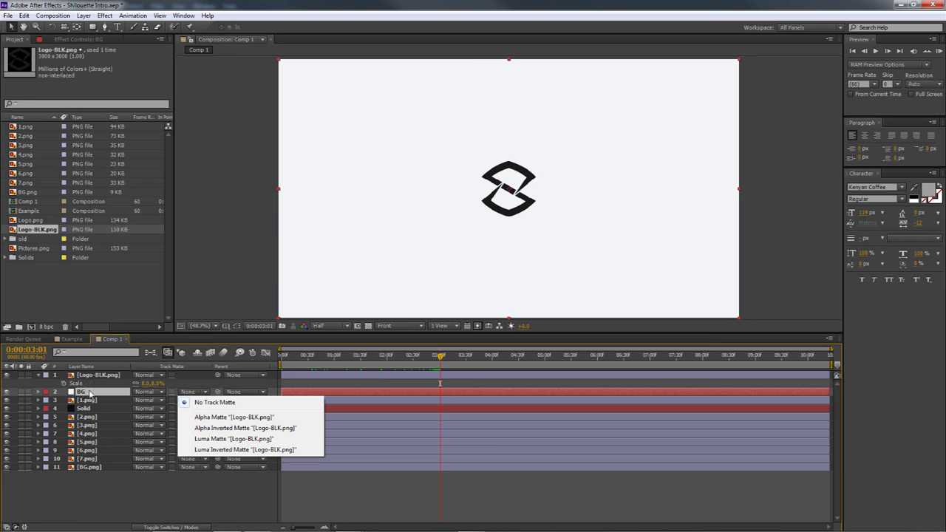
pyautogui.click(223, 429)
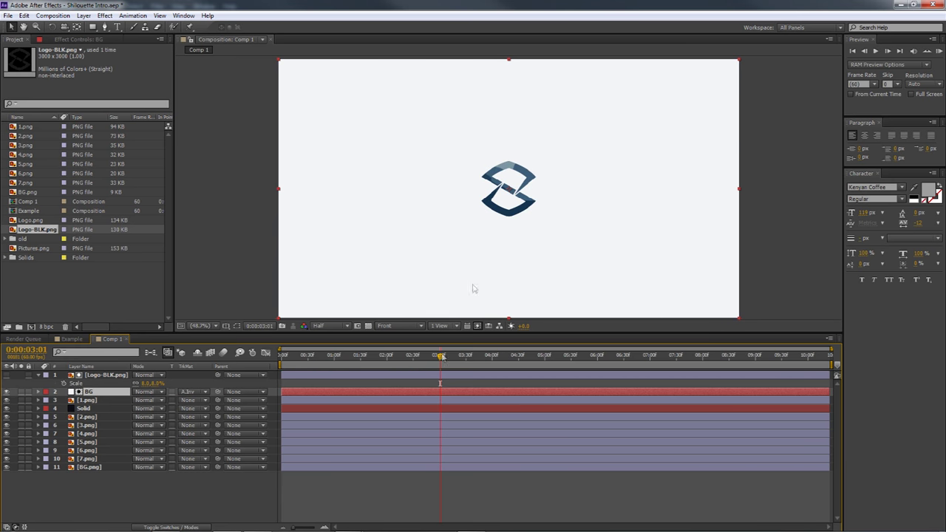
pyautogui.moveTo(441, 356); pyautogui.dragTo(385, 361)
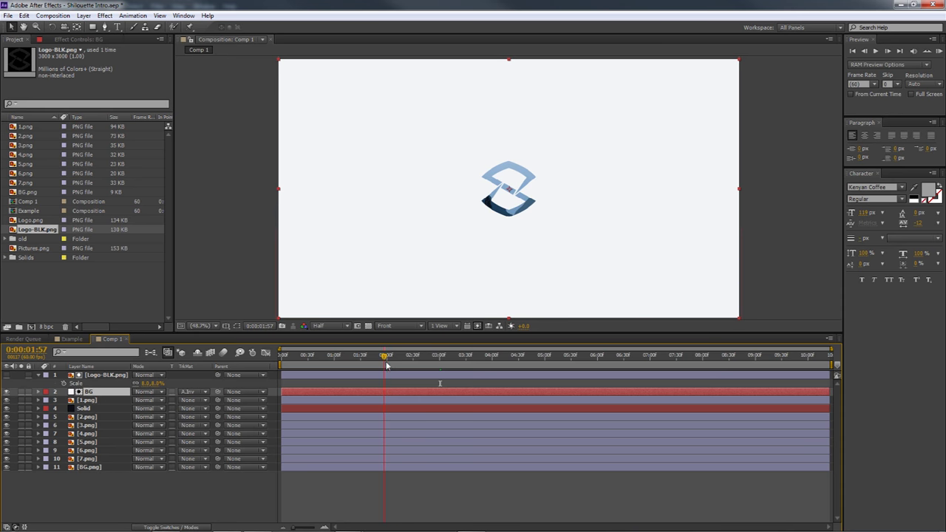
pyautogui.click(103, 376)
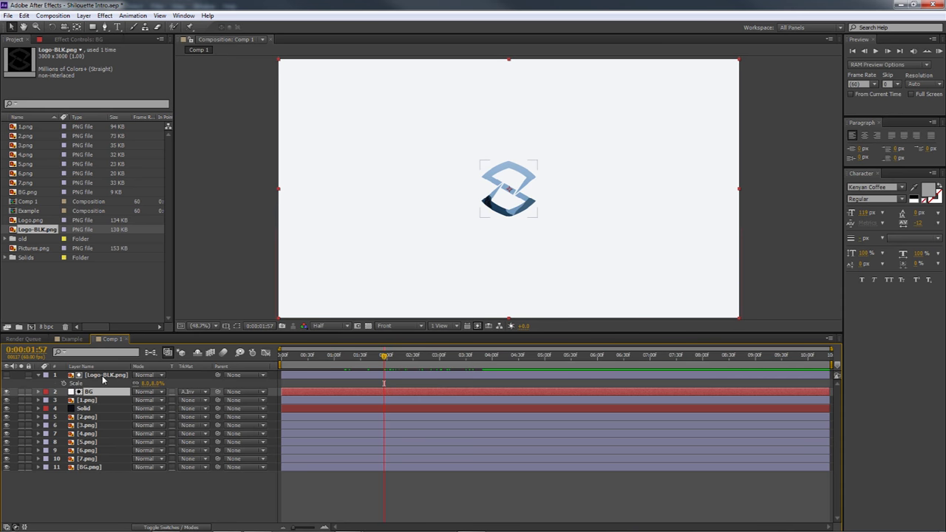
# Return to 0:00:03:00, add a null object to the composition, and rename it CONTROL
pyautogui.moveTo(410, 359); pyautogui.dragTo(441, 360)
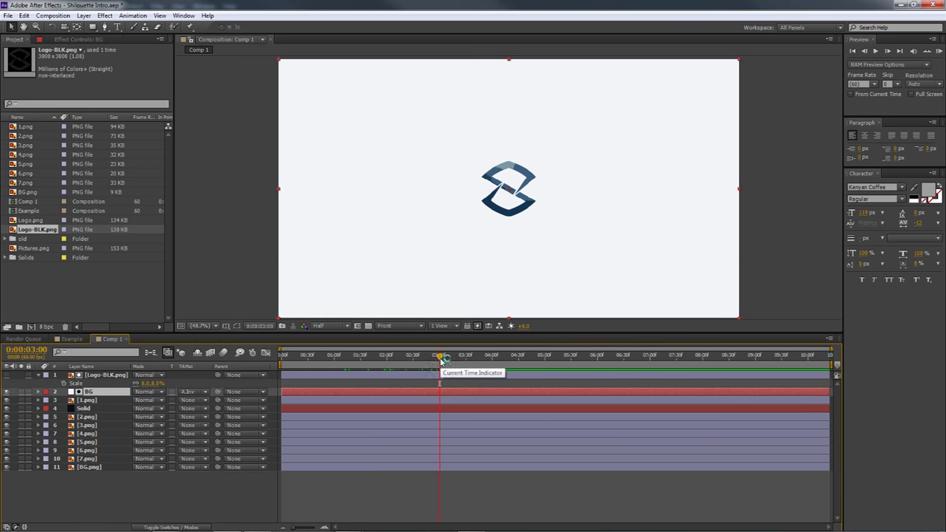
pyautogui.rightClick(169, 491)
pyautogui.moveTo(181, 387)
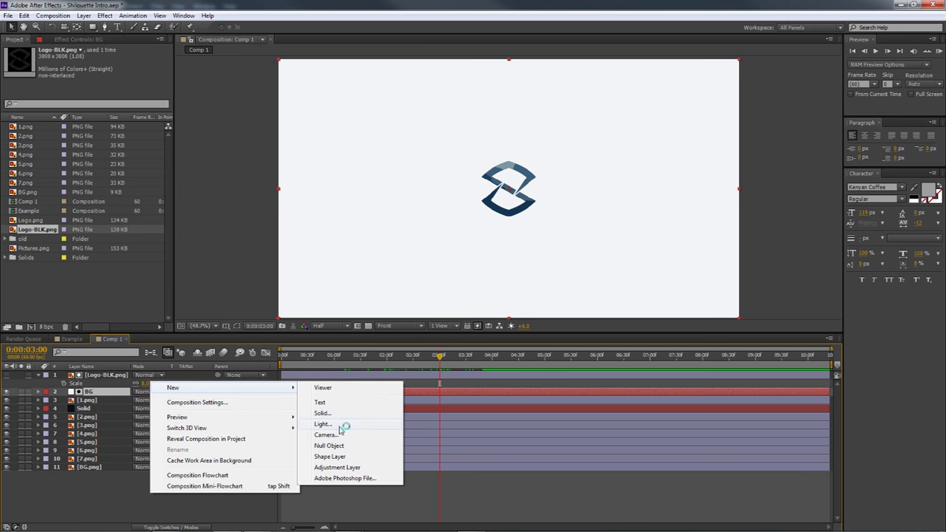
pyautogui.click(334, 446)
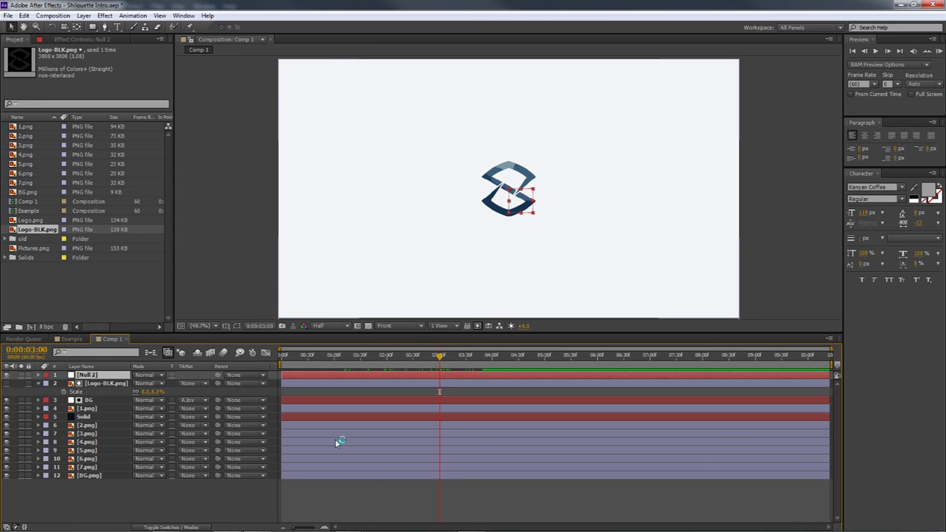
pyautogui.rightClick(108, 375)
pyautogui.press('Escape')
pyautogui.press('Return')
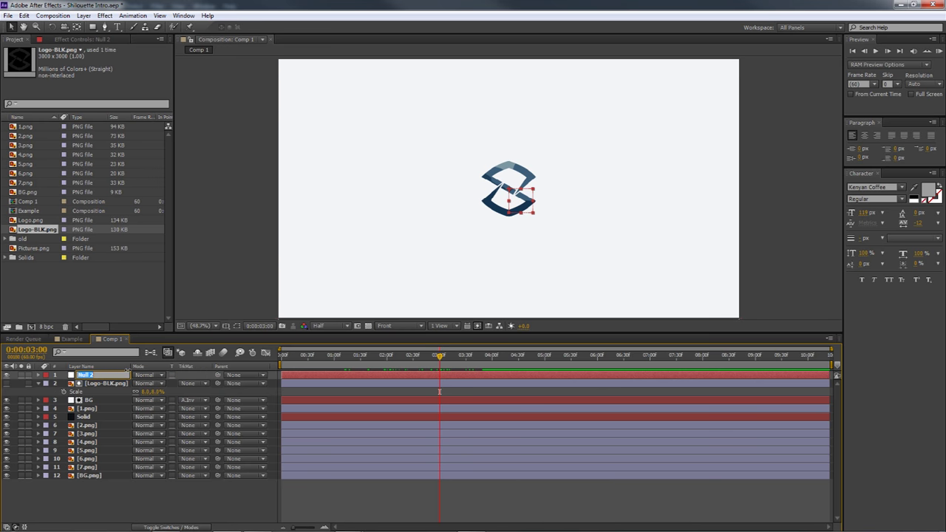
pyautogui.write('CONTROL')
pyautogui.press('Return')
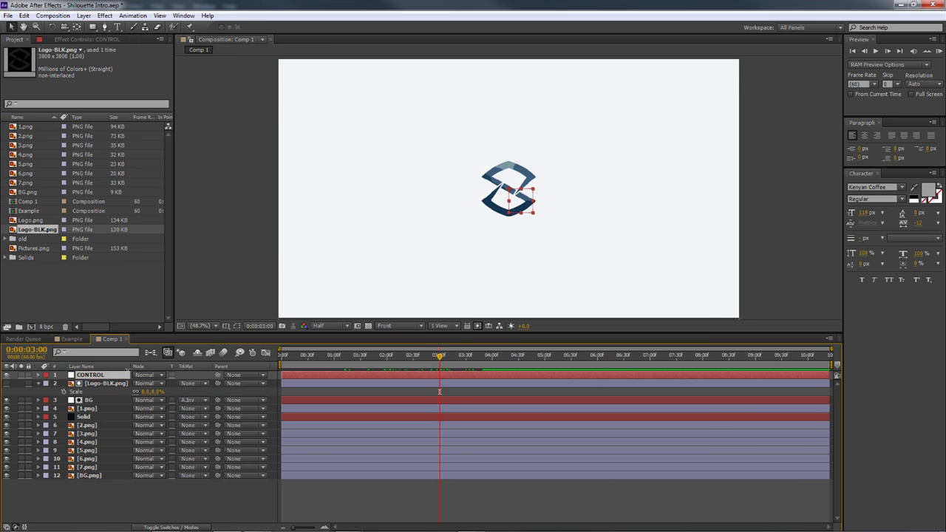
# Reveal the CONTROL null's Scale property and parent the Logo-BLK.png layer to CONTROL
pyautogui.click(98, 384)
pyautogui.click(104, 385)
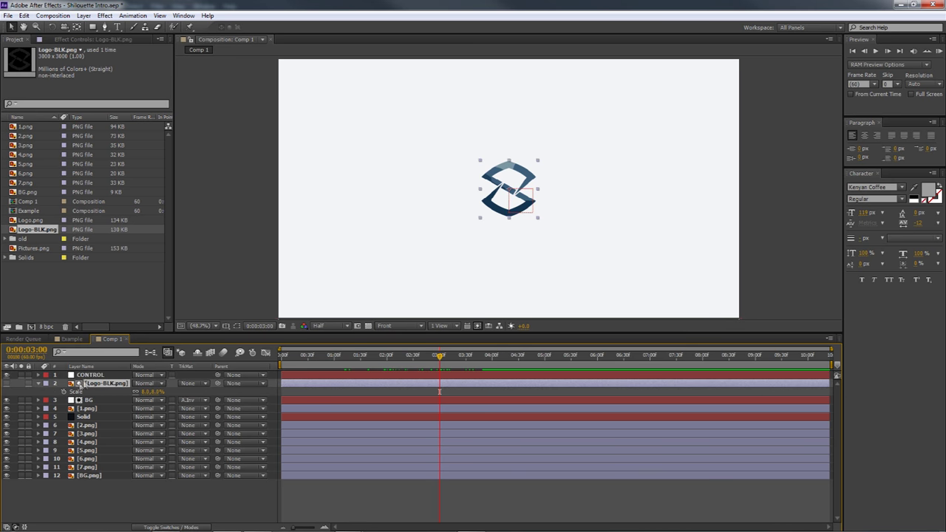
pyautogui.click(90, 375)
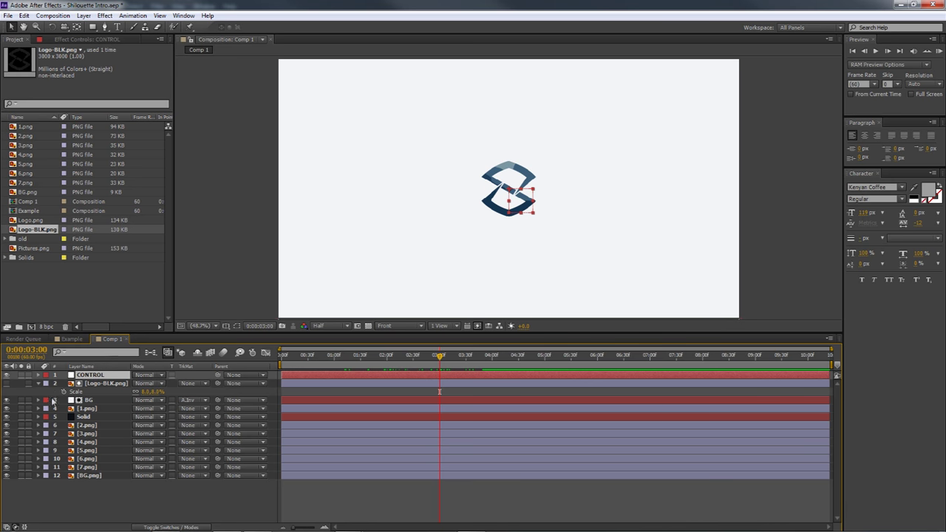
pyautogui.click(102, 383)
pyautogui.click(97, 377)
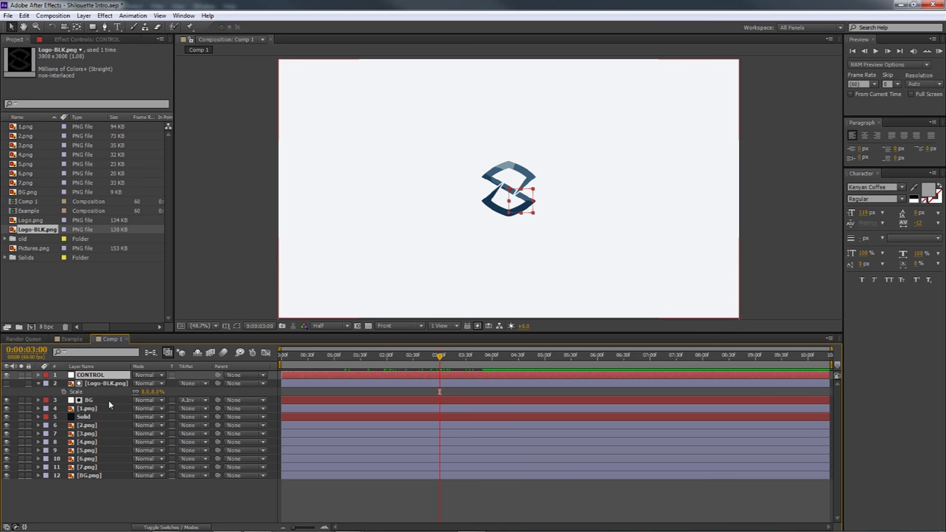
pyautogui.press('s')
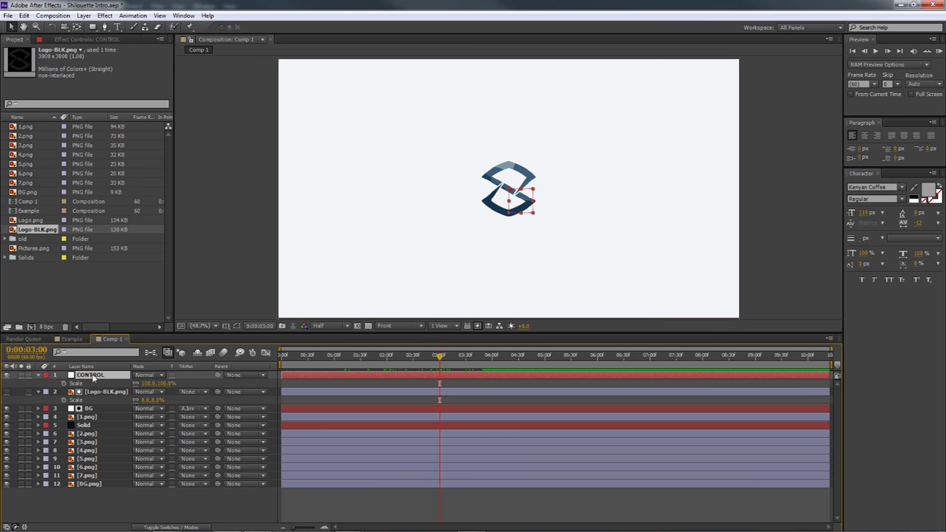
pyautogui.click(96, 392)
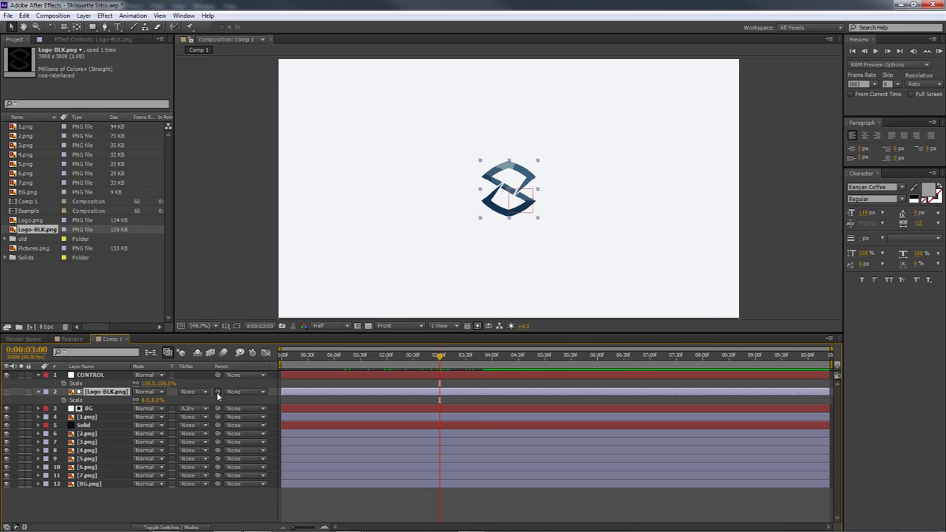
pyautogui.moveTo(176, 379); pyautogui.dragTo(91, 378)
pyautogui.click(95, 392)
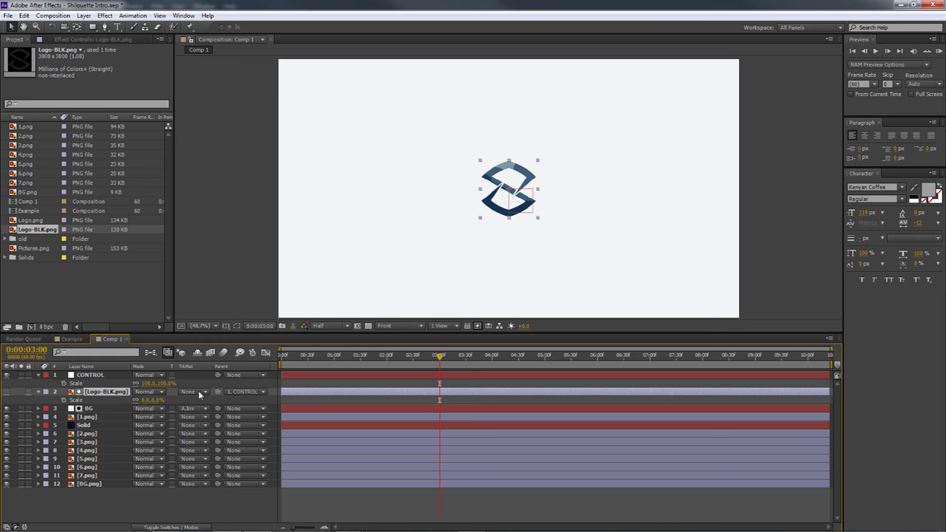
# Add a Scale keyframe on the CONTROL null at 0:00:03:00
pyautogui.click(104, 378)
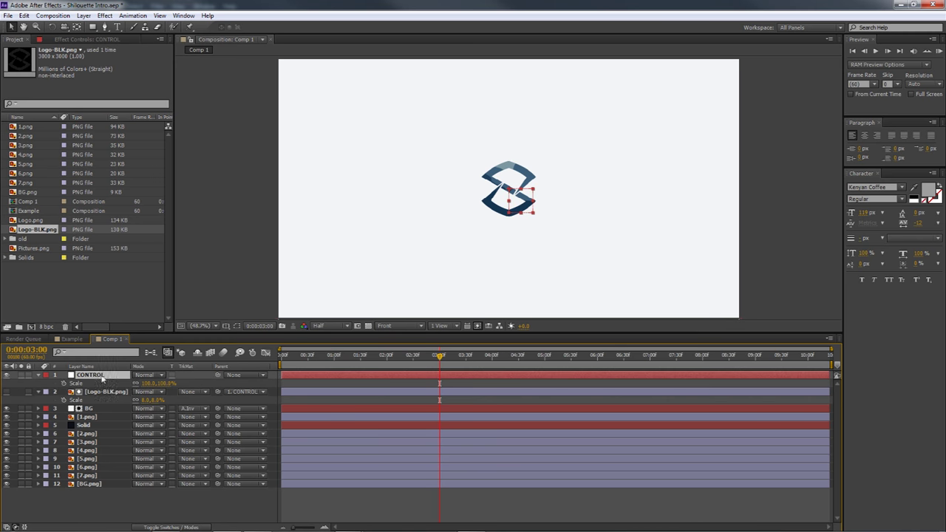
pyautogui.keyDown('ctrl'); pyautogui.click(87, 394); pyautogui.keyUp('ctrl')
pyautogui.keyDown('ctrl'); pyautogui.click(89, 394); pyautogui.keyUp('ctrl')
pyautogui.click(64, 383)
# Go to 0:00:01:00 and enlarge the CONTROL null's scale to about 9291% so the logo cutout fills the frame
pyautogui.moveTo(439, 359); pyautogui.dragTo(335, 359)
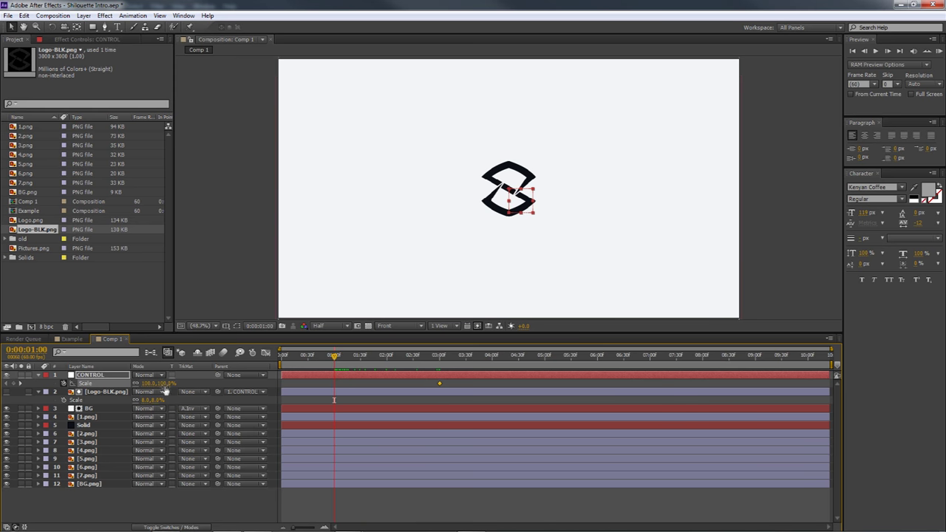
pyautogui.moveTo(164, 390); pyautogui.dragTo(302, 395)
pyautogui.moveTo(171, 386); pyautogui.dragTo(360, 394)
pyautogui.moveTo(150, 387); pyautogui.dragTo(362, 369)
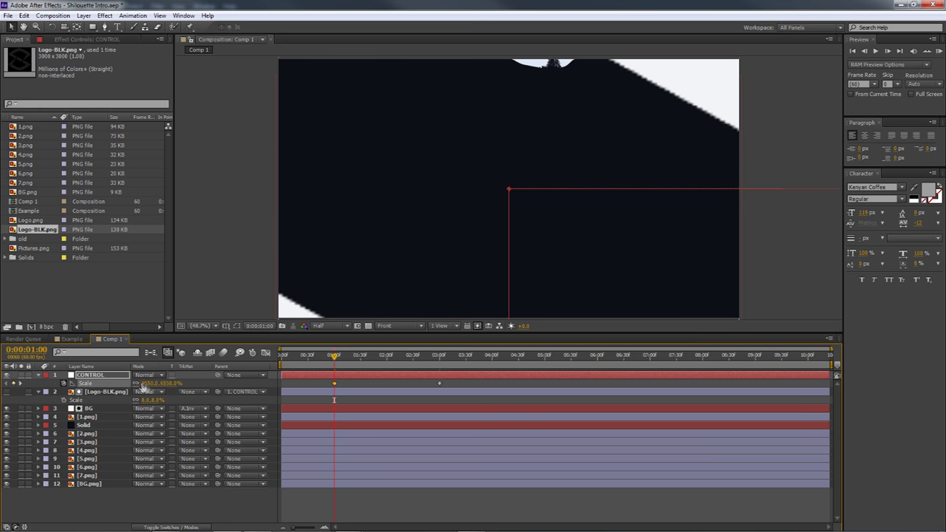
pyautogui.moveTo(142, 386); pyautogui.dragTo(289, 378)
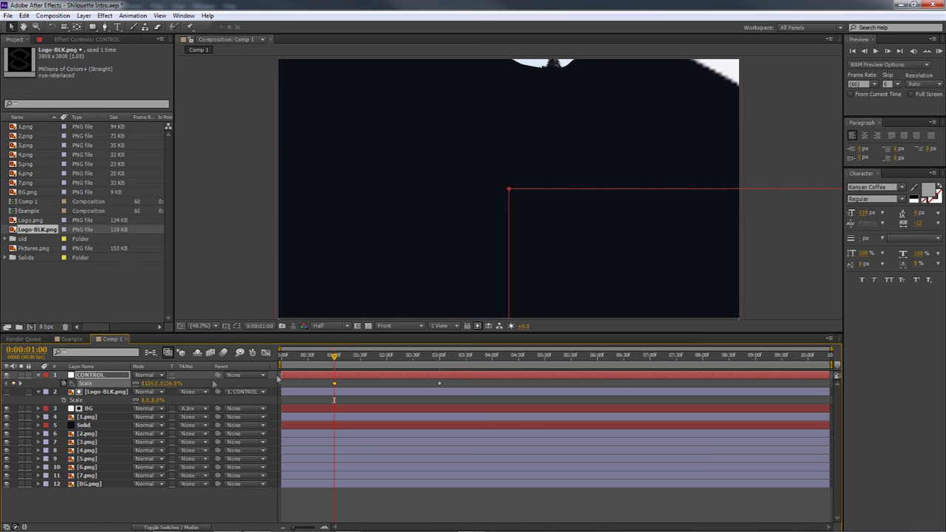
pyautogui.moveTo(148, 383); pyautogui.dragTo(222, 381)
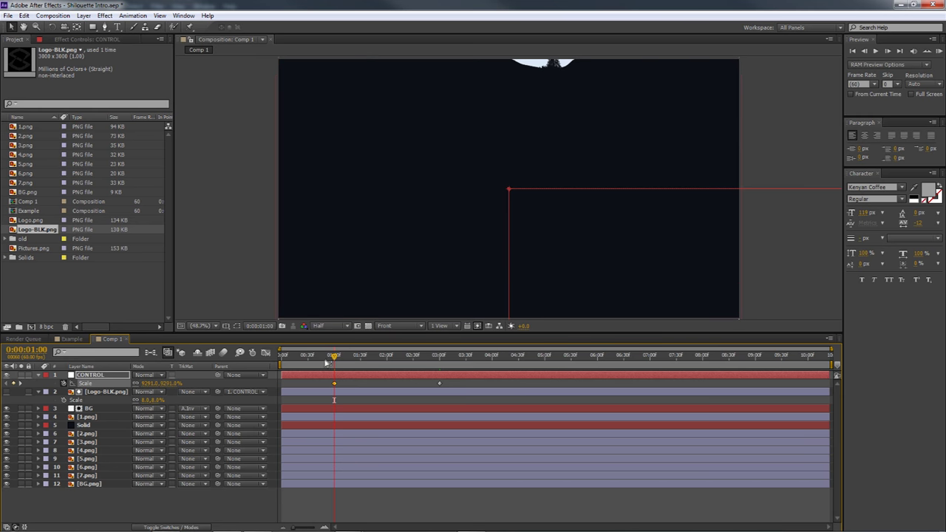
# Move both CONTROL scale keyframes along the timeline to about 0:00:02:45 and 0:00:04:45
pyautogui.moveTo(334, 357); pyautogui.dragTo(437, 374)
pyautogui.moveTo(321, 382); pyautogui.dragTo(503, 386)
pyautogui.click(437, 357)
pyautogui.moveTo(436, 358); pyautogui.dragTo(471, 367)
# Apply Easy Ease to both CONTROL scale keyframes and shape their speed graph into a sharp peak midway between them
pyautogui.rightClick(532, 383)
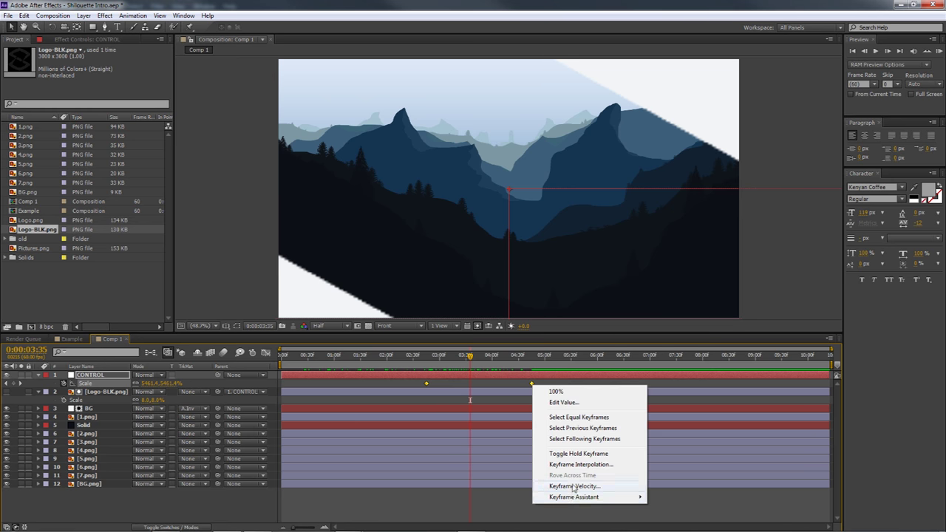
pyautogui.moveTo(572, 497)
pyautogui.click(687, 434)
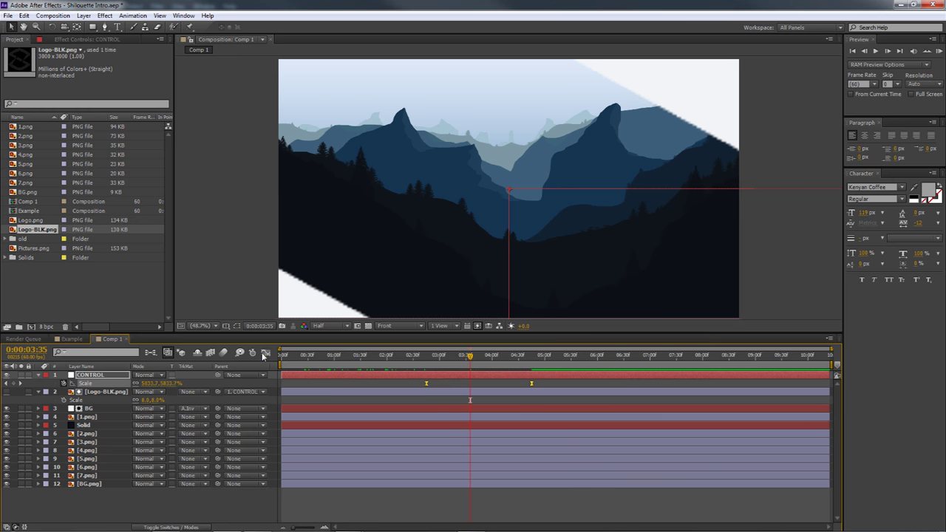
pyautogui.click(264, 354)
pyautogui.moveTo(438, 383); pyautogui.dragTo(474, 381)
pyautogui.moveTo(531, 381); pyautogui.dragTo(486, 380)
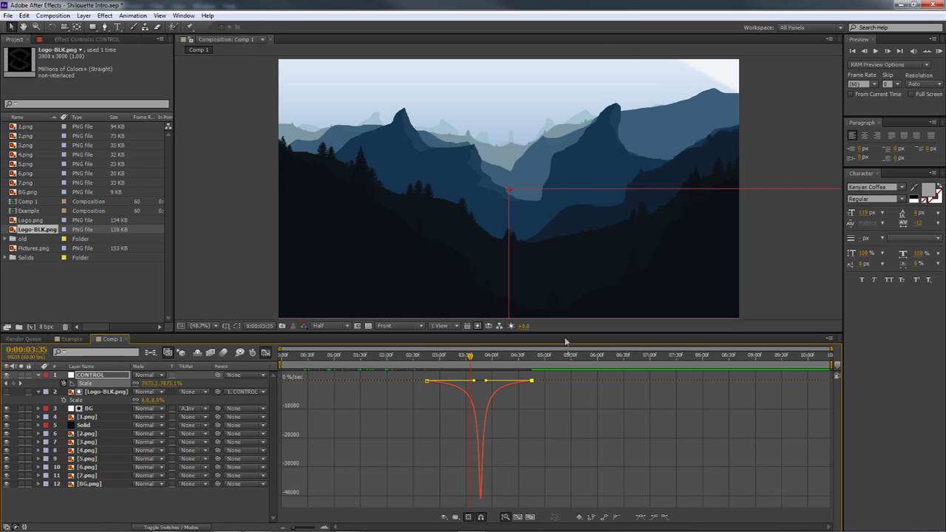
pyautogui.click(265, 354)
# Run a RAM preview of the eased logo reveal
pyautogui.click(347, 354)
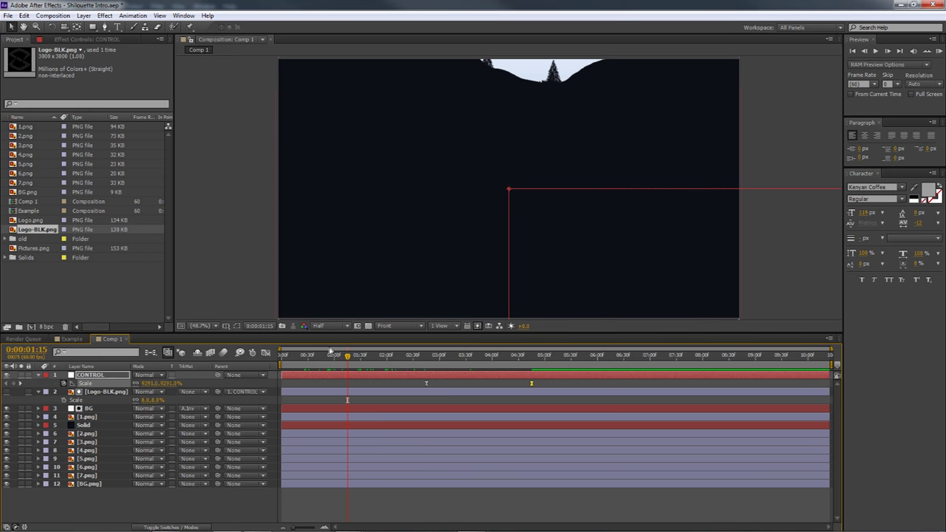
pyautogui.click(939, 52)
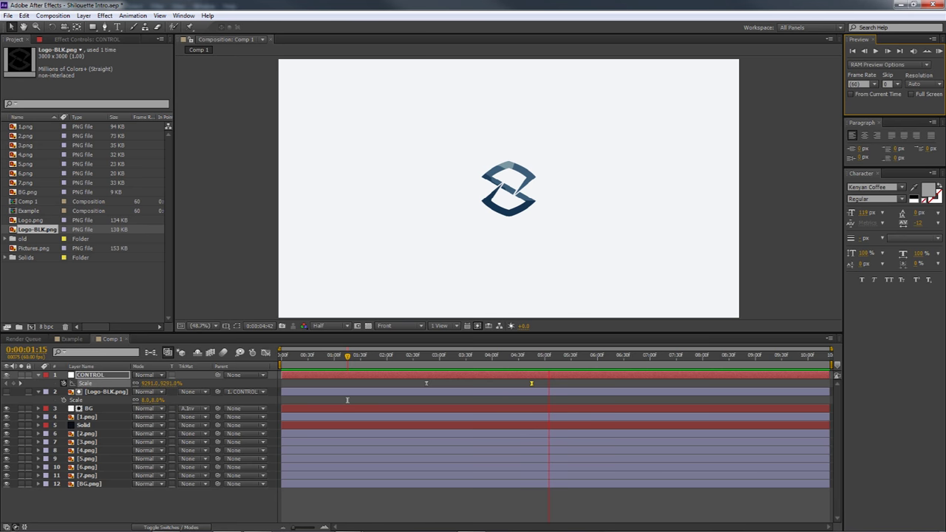
pyautogui.click(937, 53)
pyautogui.click(937, 53)
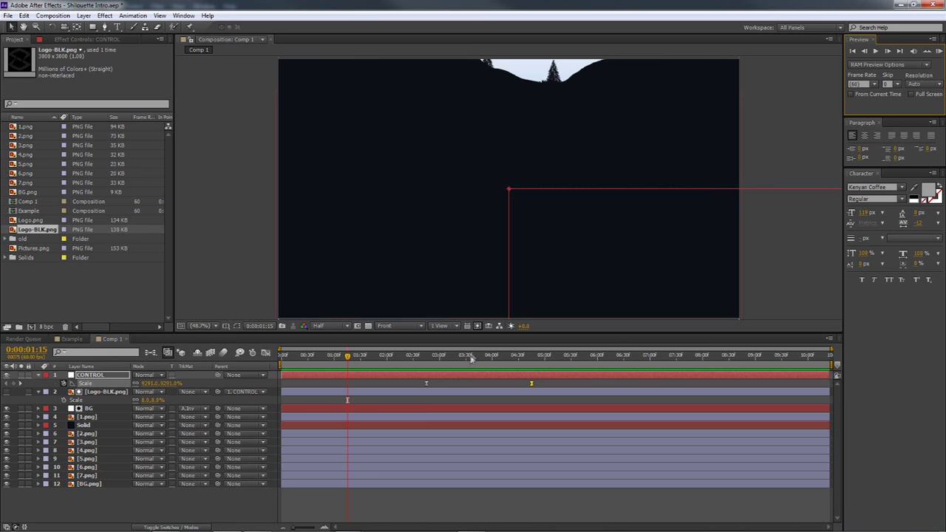
# Go to 0:00:04:45, add a second Logo-BLK.png layer directly below CONTROL, and rename it FILL
pyautogui.moveTo(519, 362)
pyautogui.mouseDown()
pyautogui.moveTo(489, 362)
pyautogui.moveTo(525, 365)
pyautogui.moveTo(520, 374)
pyautogui.moveTo(499, 364)
pyautogui.moveTo(524, 363)
pyautogui.moveTo(472, 362)
pyautogui.moveTo(533, 363)
pyautogui.mouseUp()
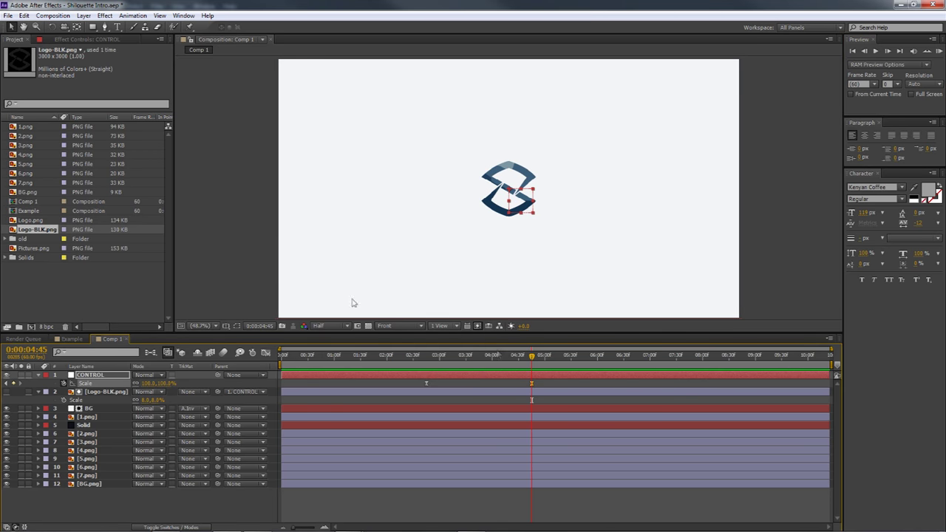
pyautogui.moveTo(95, 392); pyautogui.dragTo(92, 392)
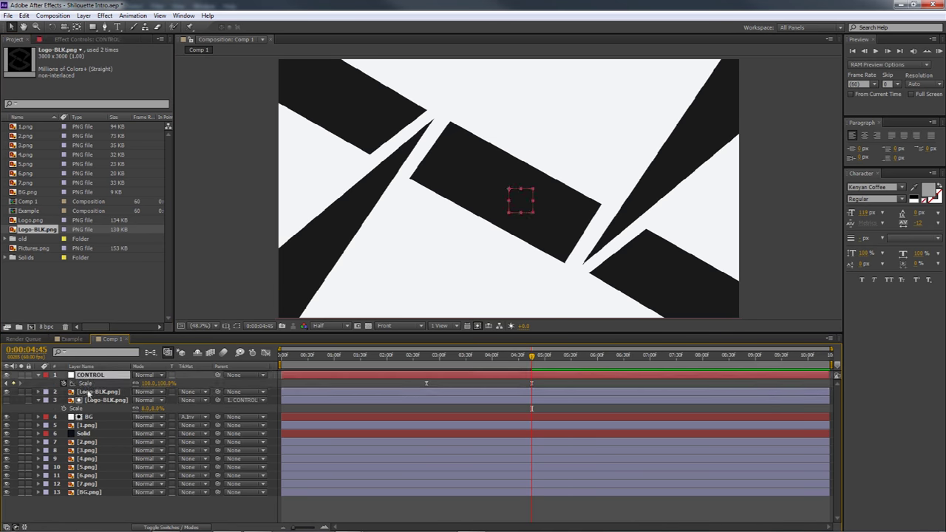
pyautogui.rightClick(98, 401)
pyautogui.click(81, 392)
pyautogui.rightClick(87, 393)
pyautogui.click(115, 383)
pyautogui.write('FILL')
pyautogui.press('Return')
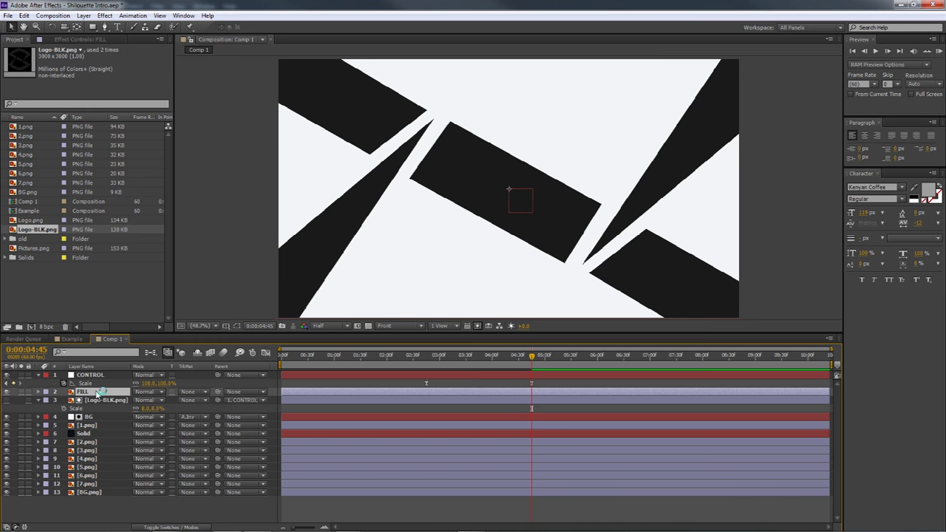
# Set the FILL layer's scale to 8% to match the matte logo
pyautogui.moveTo(532, 356)
pyautogui.mouseDown()
pyautogui.moveTo(476, 357)
pyautogui.moveTo(532, 368)
pyautogui.mouseUp()
pyautogui.press('s')
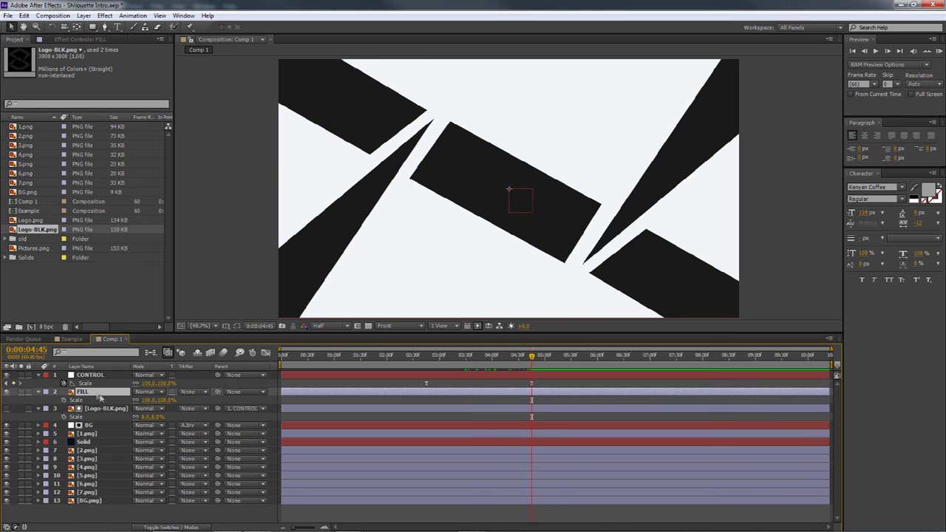
pyautogui.click(91, 418)
pyautogui.click(147, 400)
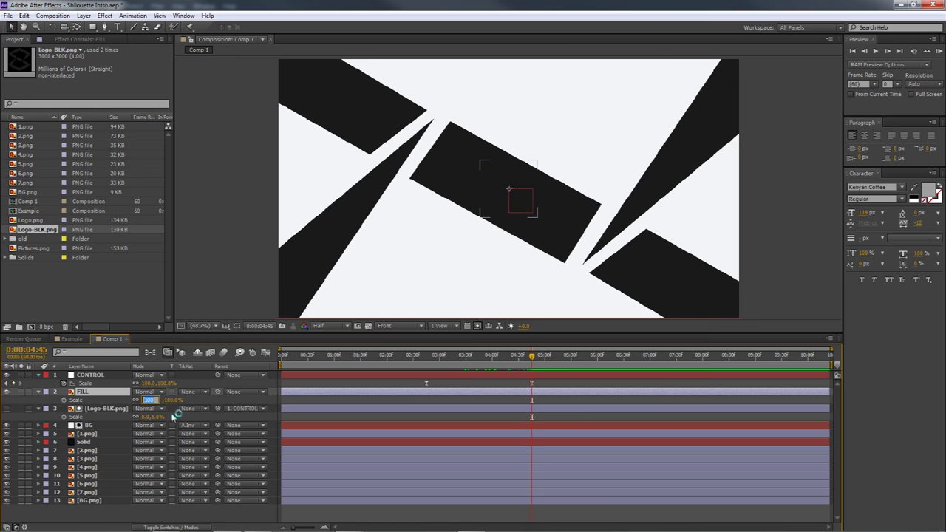
pyautogui.write('8')
pyautogui.press('Return')
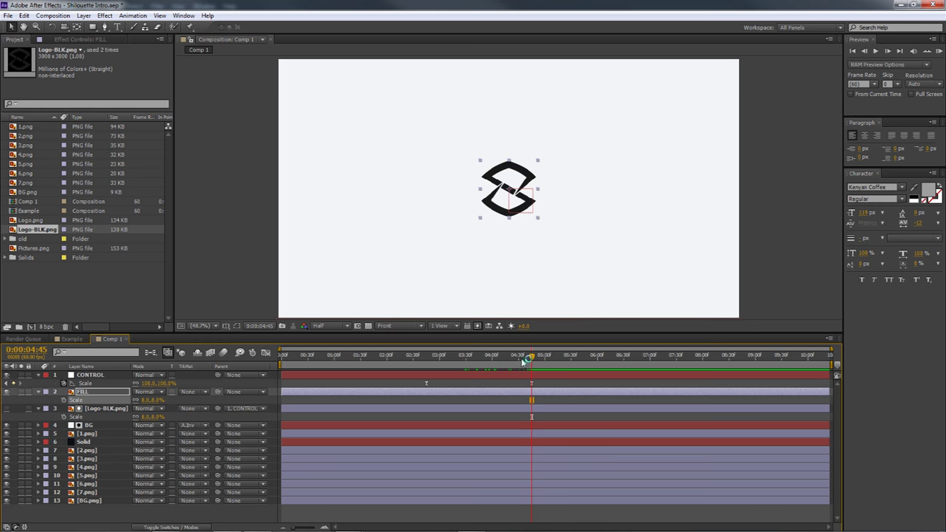
# Parent the FILL layer to the Logo-BLK.png matte layer and scrub back through the reveal to check the linked scaling
pyautogui.moveTo(532, 357)
pyautogui.mouseDown()
pyautogui.moveTo(518, 360)
pyautogui.moveTo(532, 359)
pyautogui.moveTo(521, 368)
pyautogui.moveTo(533, 370)
pyautogui.moveTo(506, 368)
pyautogui.moveTo(531, 368)
pyautogui.mouseUp()
pyautogui.click(96, 392)
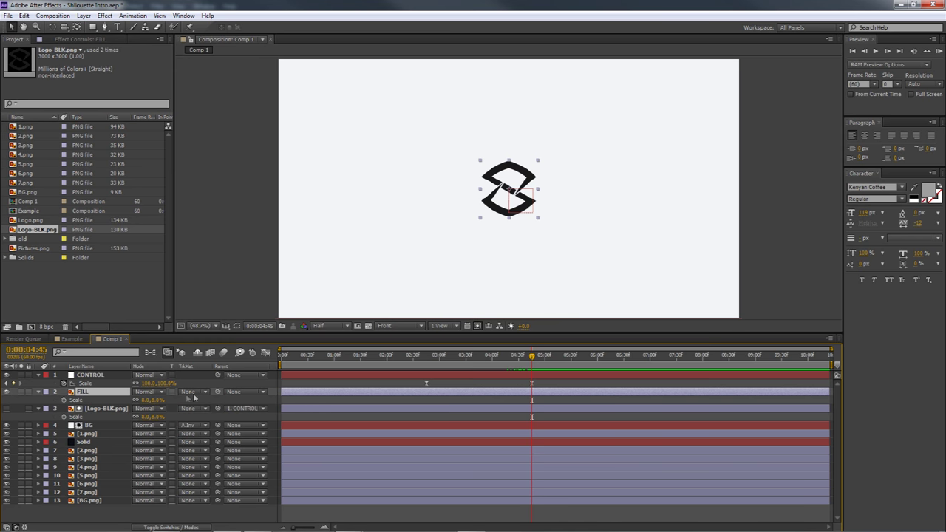
pyautogui.moveTo(164, 403); pyautogui.dragTo(123, 407)
pyautogui.moveTo(532, 360); pyautogui.dragTo(485, 212)
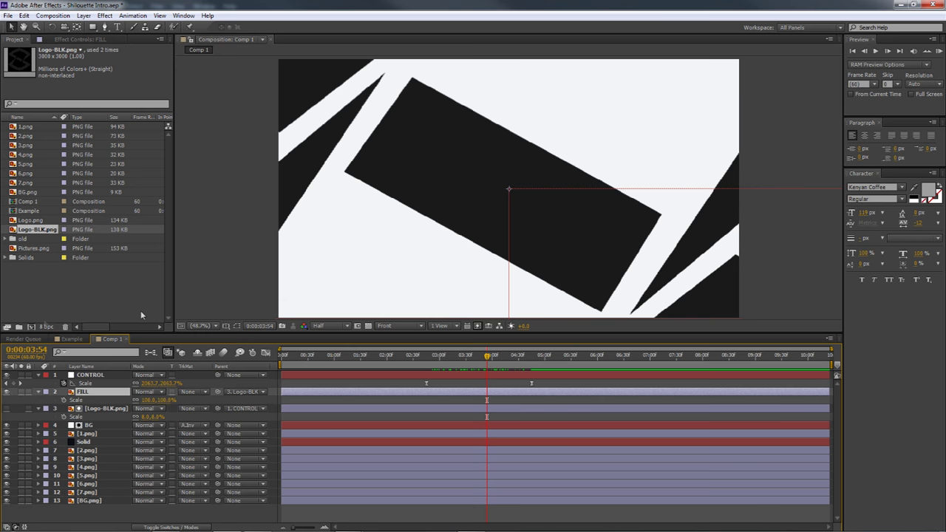
# Toggle the FILL layer's visibility around 0:00:04:07 to compare the logo reveal with and without the fill
pyautogui.click(7, 392)
pyautogui.moveTo(487, 357)
pyautogui.mouseDown()
pyautogui.moveTo(462, 356)
pyautogui.moveTo(498, 356)
pyautogui.mouseUp()
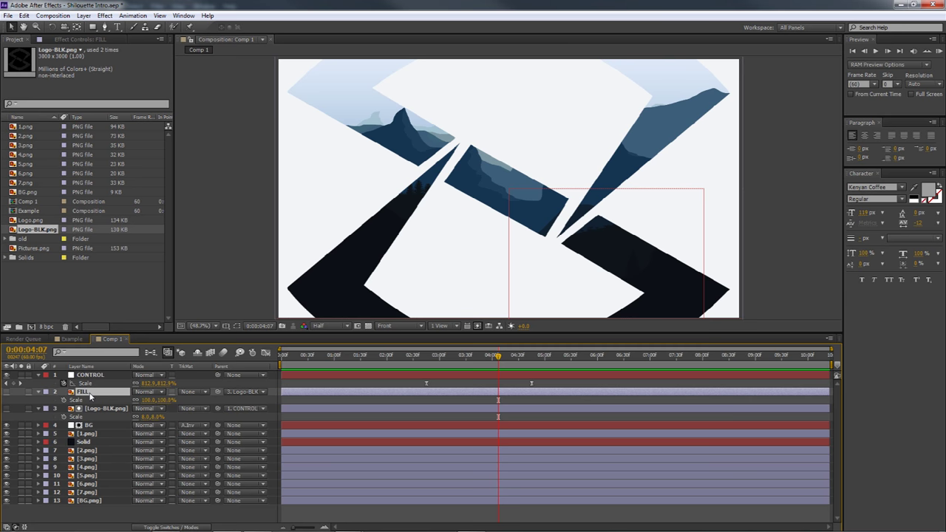
pyautogui.click(7, 393)
pyautogui.click(8, 393)
pyautogui.click(7, 393)
# Keyframe the FILL layer's opacity at 100% at 0:00:04:45 and 17% at 0:00:04:12
pyautogui.moveTo(482, 367); pyautogui.dragTo(532, 368)
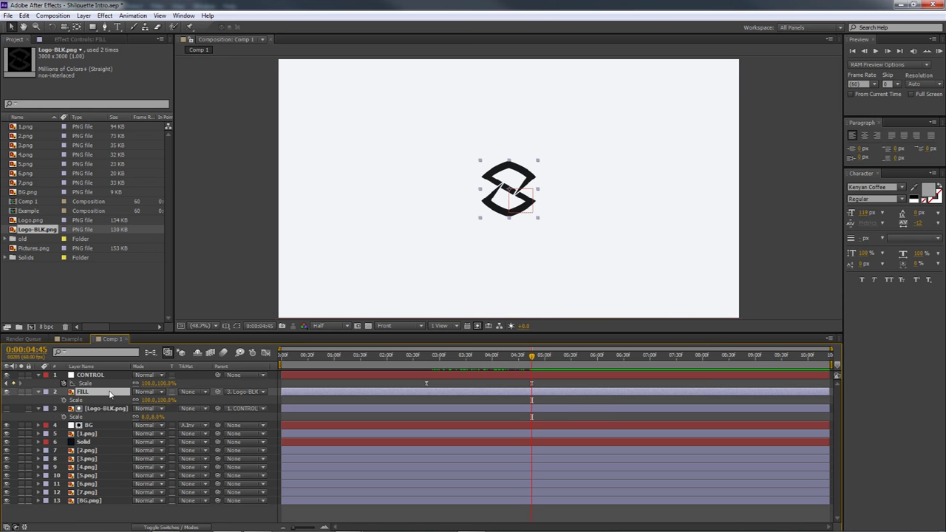
pyautogui.press('t')
pyautogui.click(63, 401)
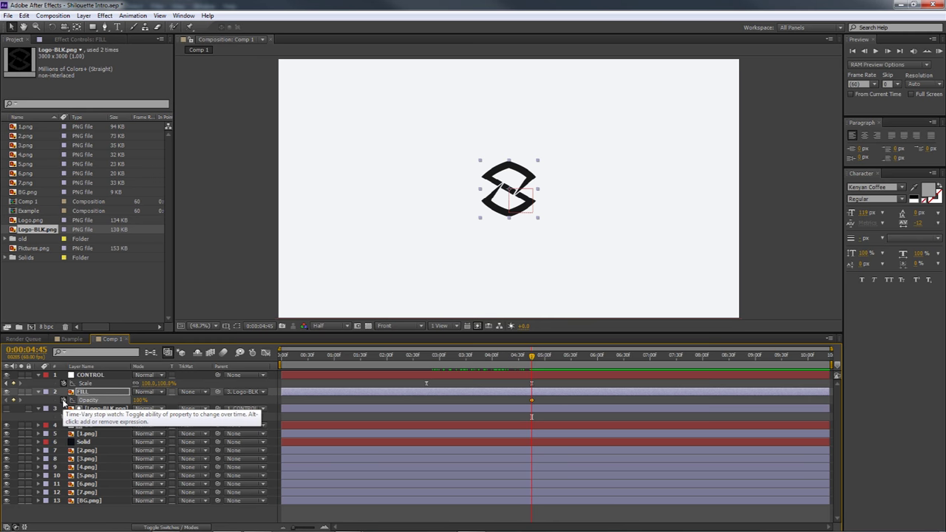
pyautogui.moveTo(532, 358); pyautogui.dragTo(503, 370)
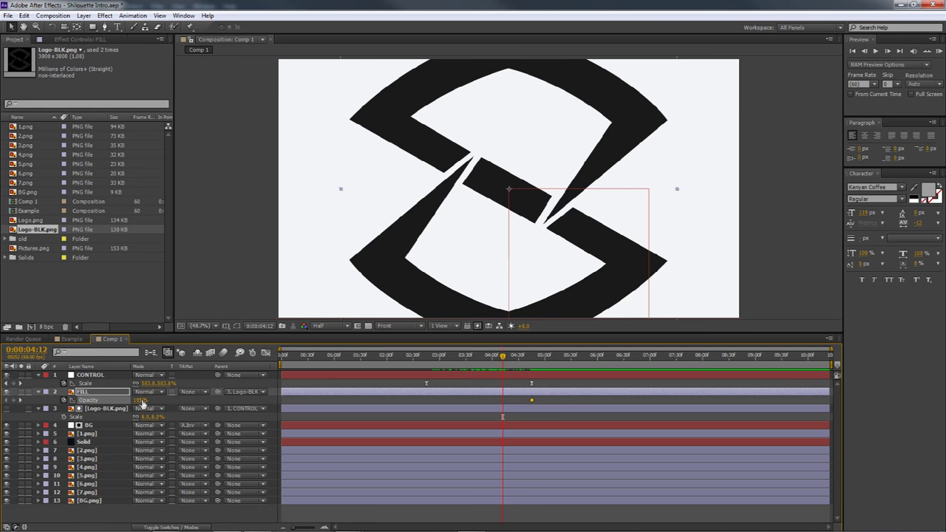
pyautogui.moveTo(139, 400); pyautogui.dragTo(116, 399)
# Scrub through the logo's fill fade-in and run a RAM preview of the intro
pyautogui.moveTo(502, 358); pyautogui.dragTo(506, 359)
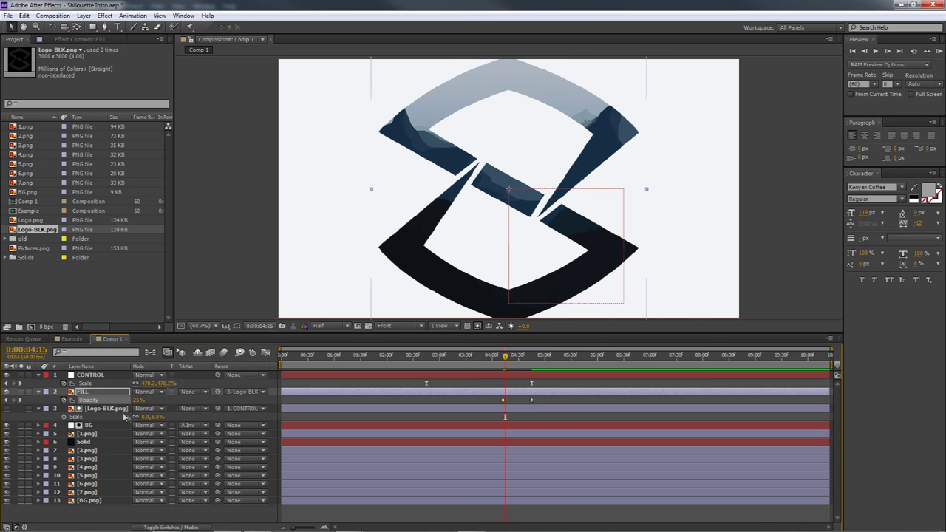
pyautogui.moveTo(499, 359); pyautogui.dragTo(466, 367)
pyautogui.moveTo(495, 366); pyautogui.dragTo(539, 367)
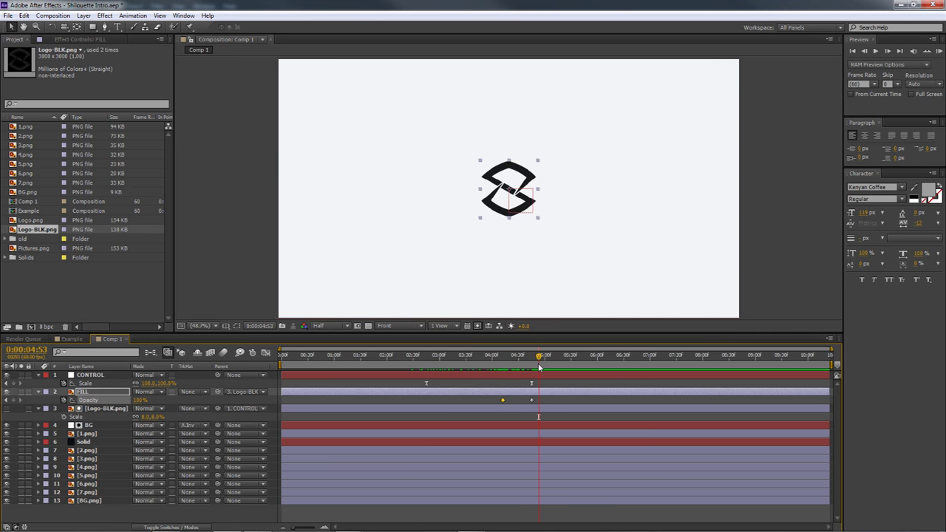
pyautogui.click(936, 51)
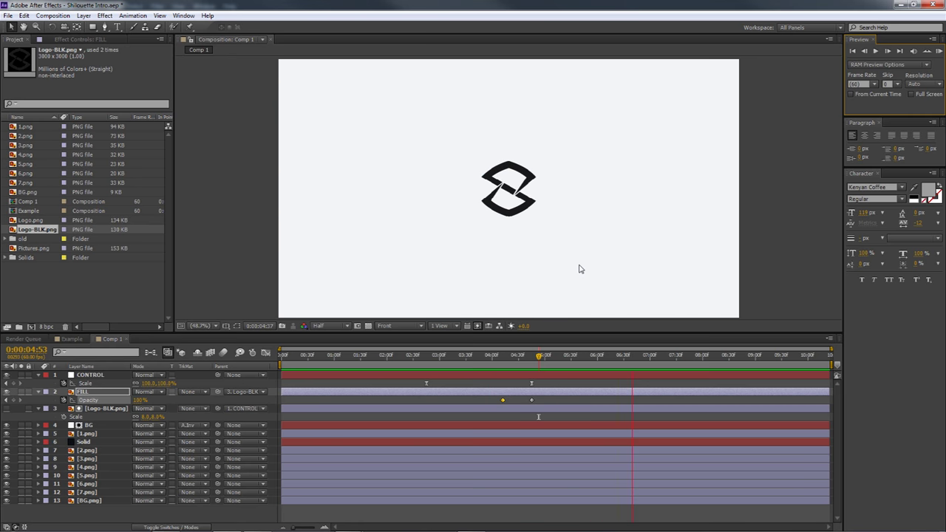
pyautogui.click(507, 361)
pyautogui.moveTo(507, 362); pyautogui.dragTo(343, 361)
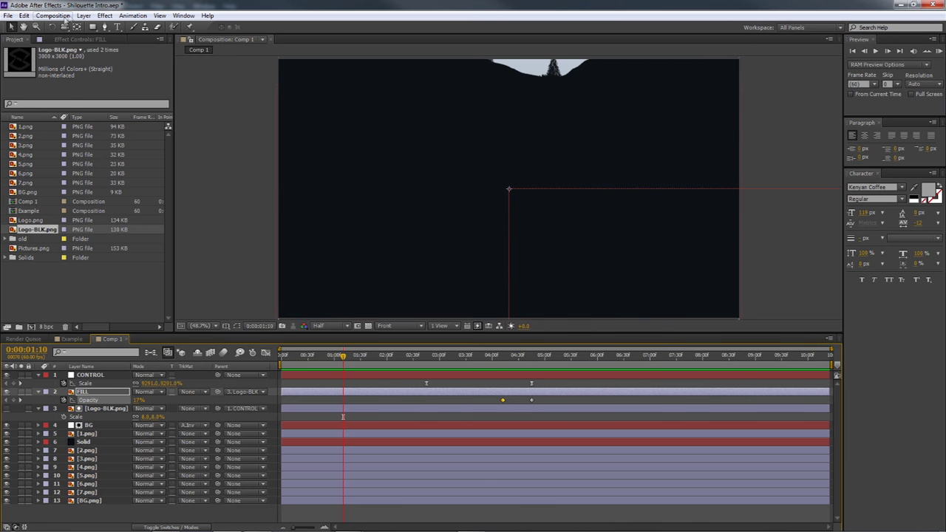
# Add Comp 1 to the render queue and set its output module to the AVI format with RGB channels
pyautogui.click(52, 16)
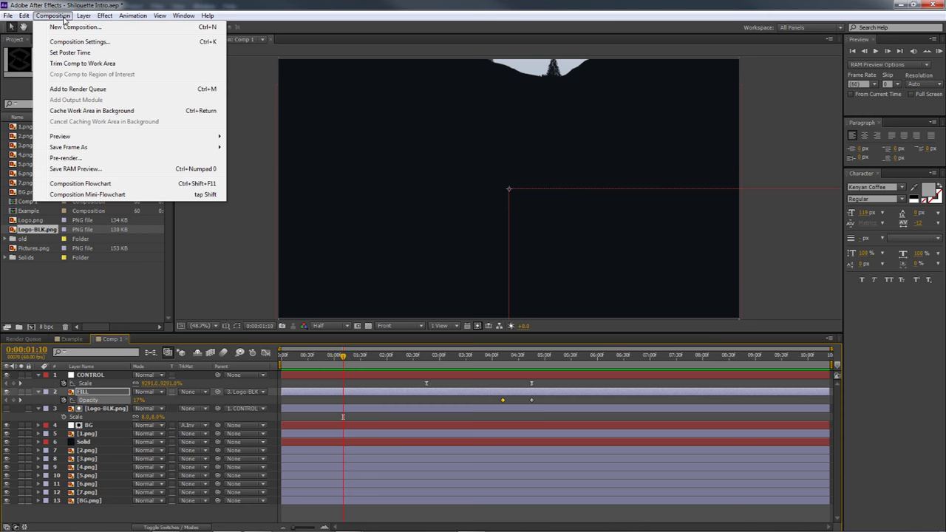
pyautogui.click(73, 90)
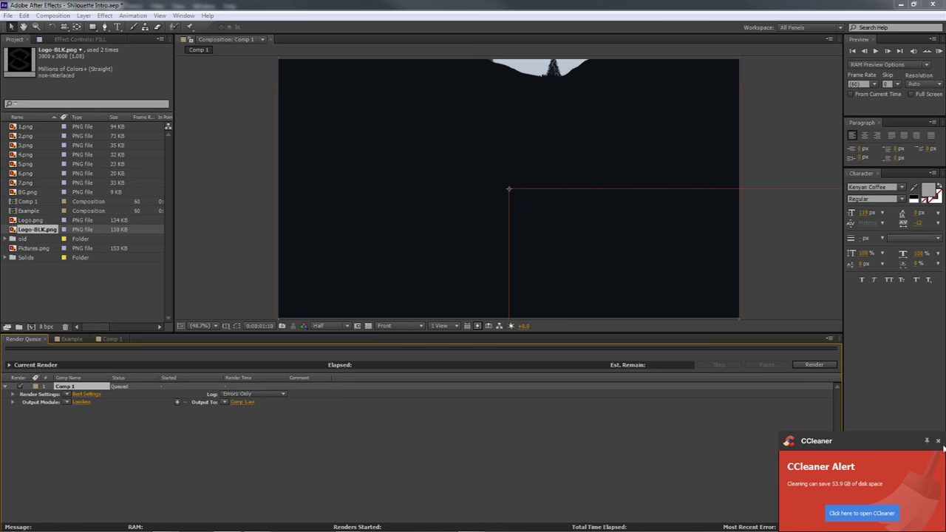
pyautogui.click(938, 441)
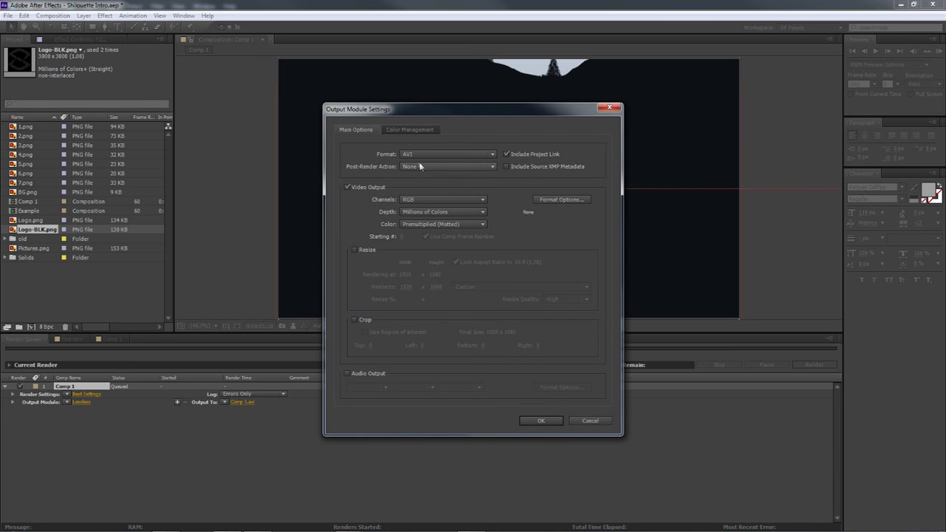
pyautogui.click(545, 421)
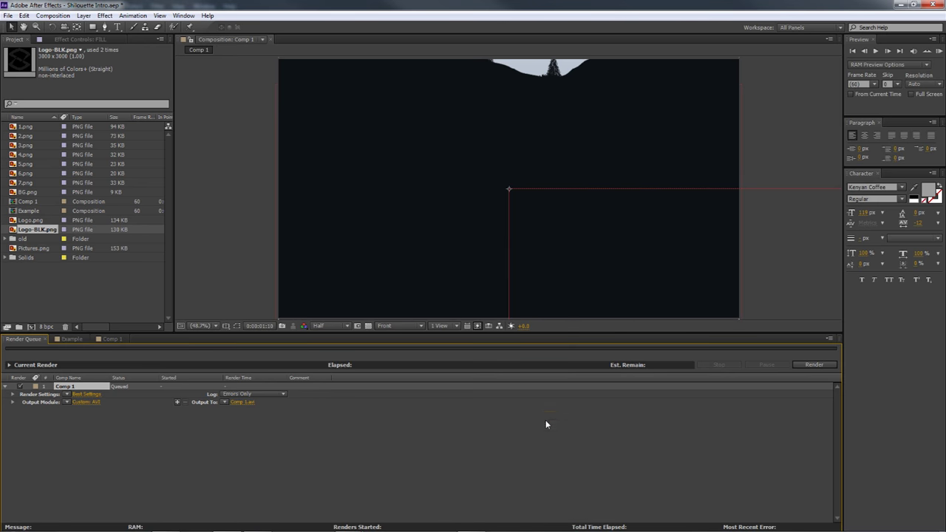
# Return to the Comp 1 timeline and scrub from the start through the mountain rise, logo reveal and fill fade to review the animation
pyautogui.click(110, 338)
pyautogui.press('Home')
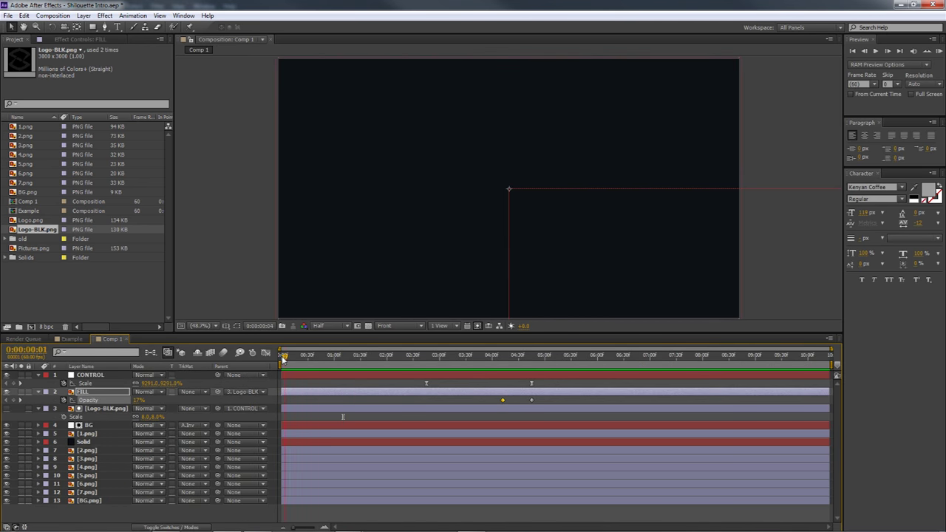
pyautogui.moveTo(338, 359); pyautogui.dragTo(502, 366)
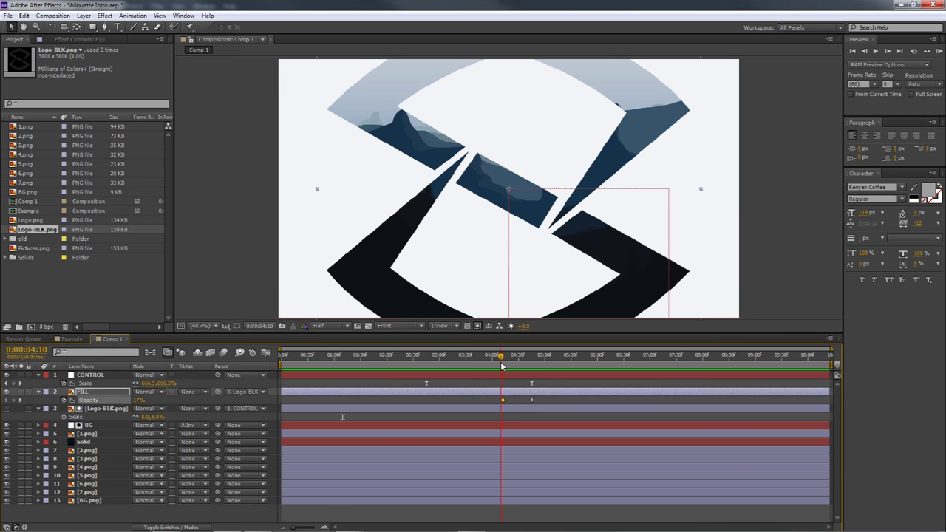
pyautogui.moveTo(502, 366); pyautogui.dragTo(530, 366)
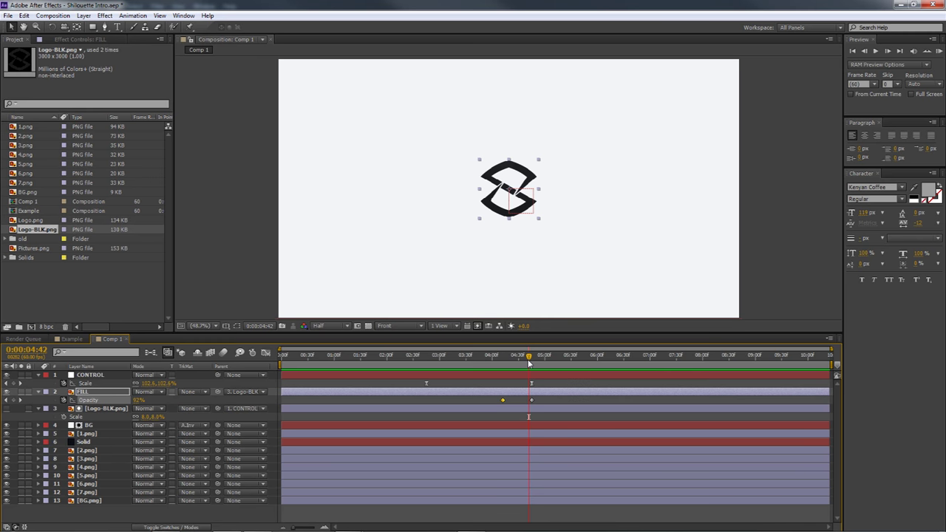
pyautogui.moveTo(529, 362); pyautogui.dragTo(494, 362)
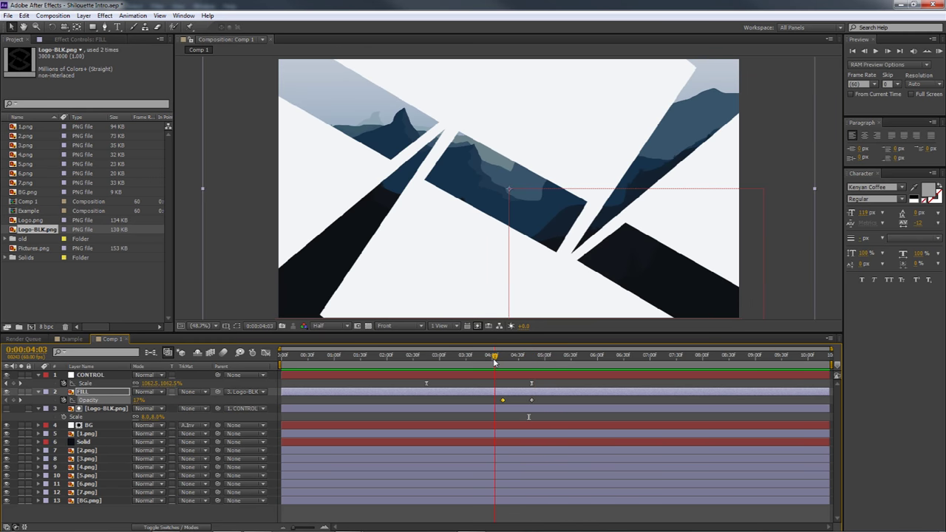
pyautogui.moveTo(494, 361); pyautogui.dragTo(523, 357)
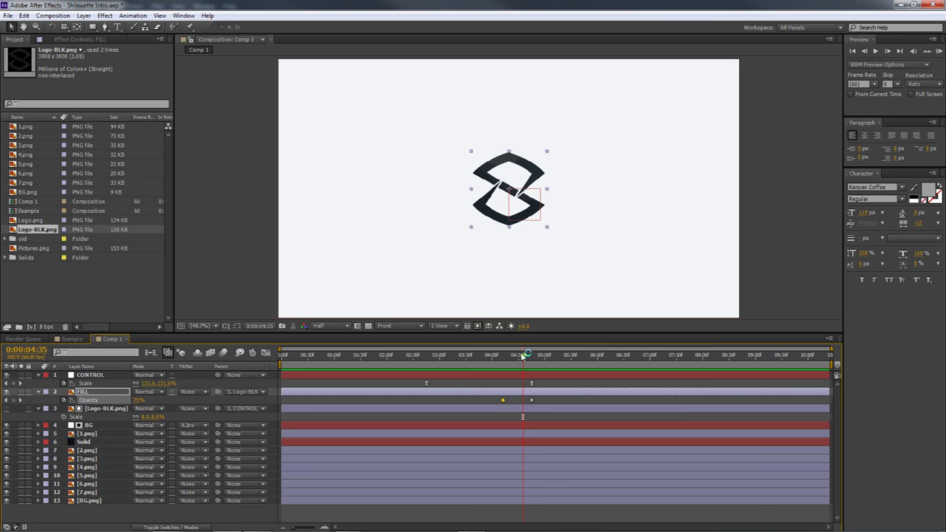
pyautogui.moveTo(522, 356); pyautogui.dragTo(443, 362)
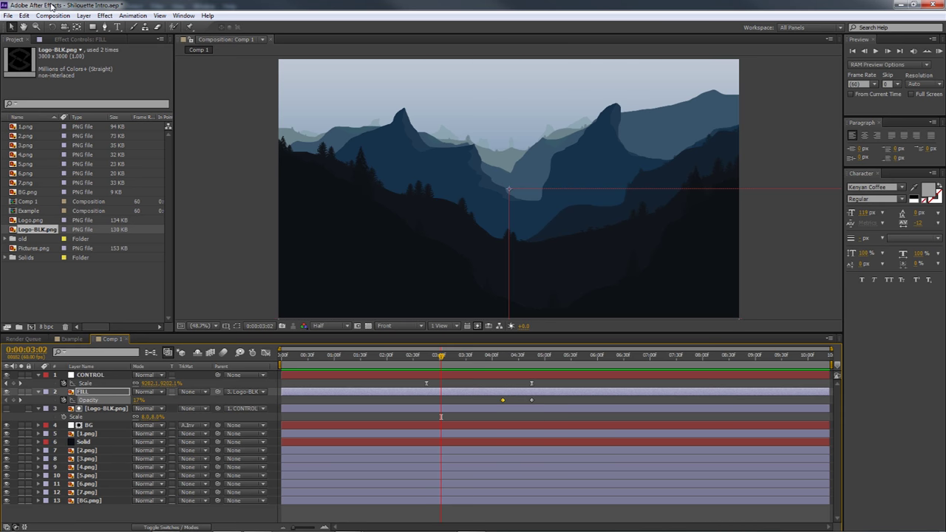
pyautogui.moveTo(418, 356)
pyautogui.mouseDown()
pyautogui.moveTo(354, 356)
pyautogui.moveTo(413, 357)
pyautogui.mouseUp()
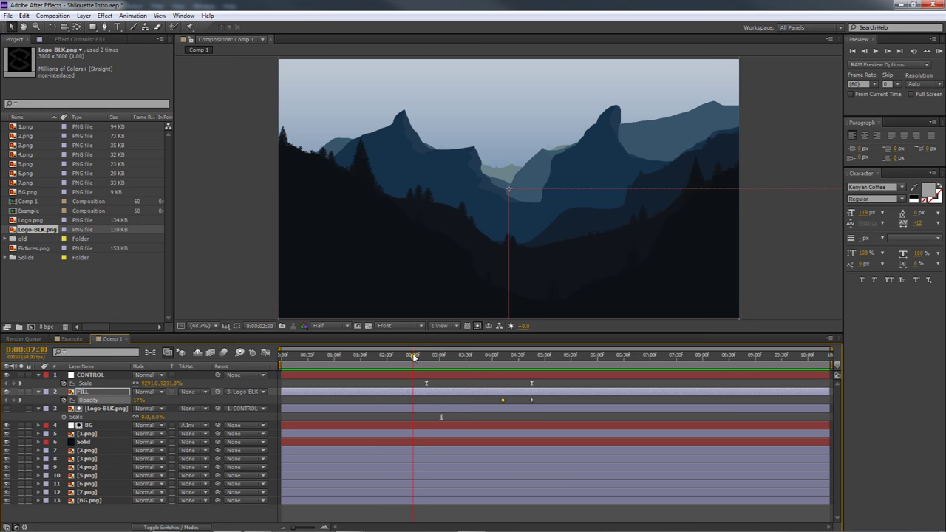
pyautogui.moveTo(414, 357); pyautogui.dragTo(419, 357)
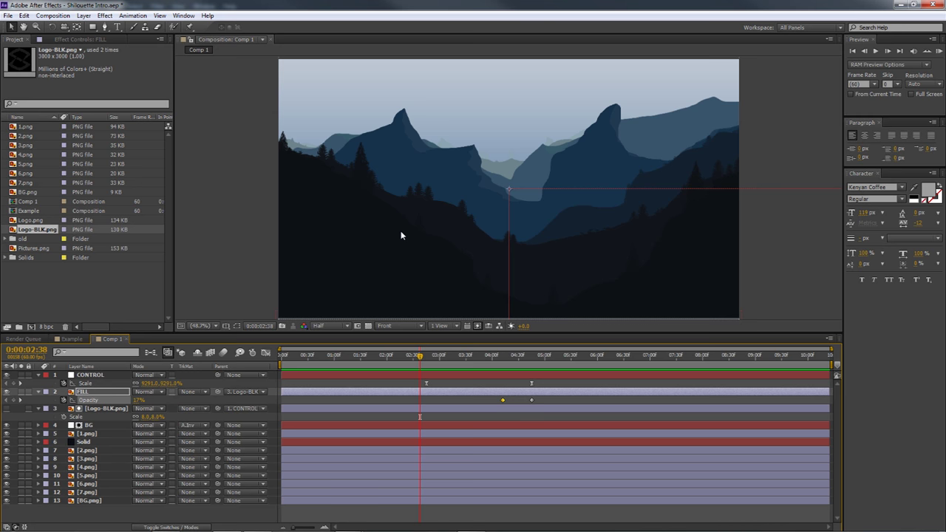
pyautogui.moveTo(420, 356); pyautogui.dragTo(527, 359)
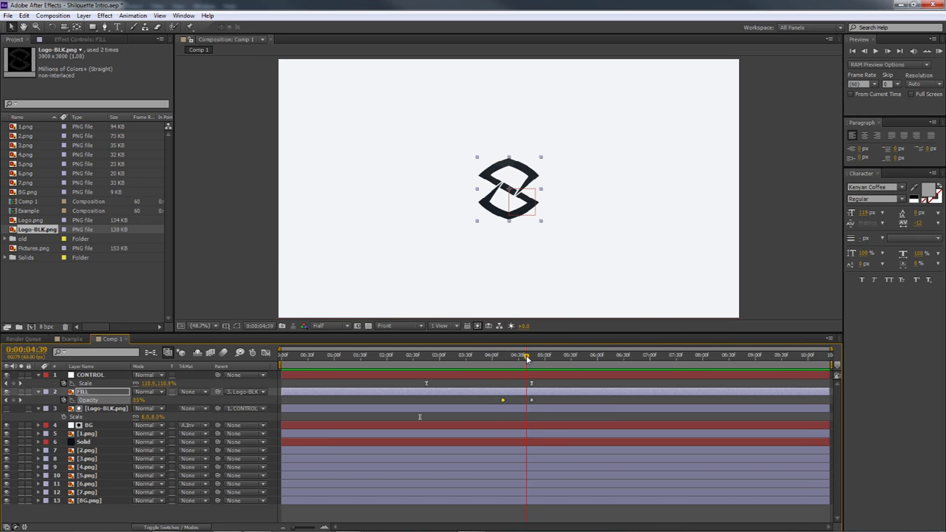
pyautogui.moveTo(527, 359); pyautogui.dragTo(507, 358)
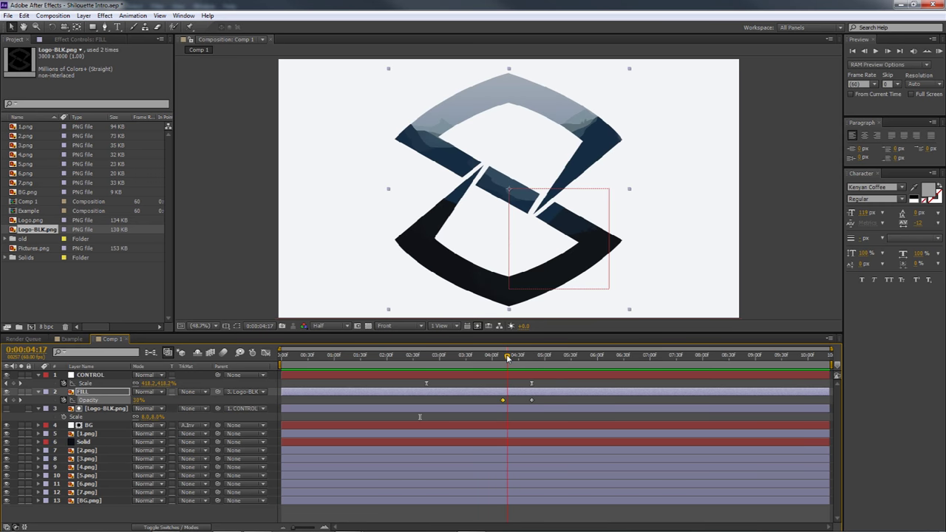
pyautogui.moveTo(507, 357); pyautogui.dragTo(518, 357)
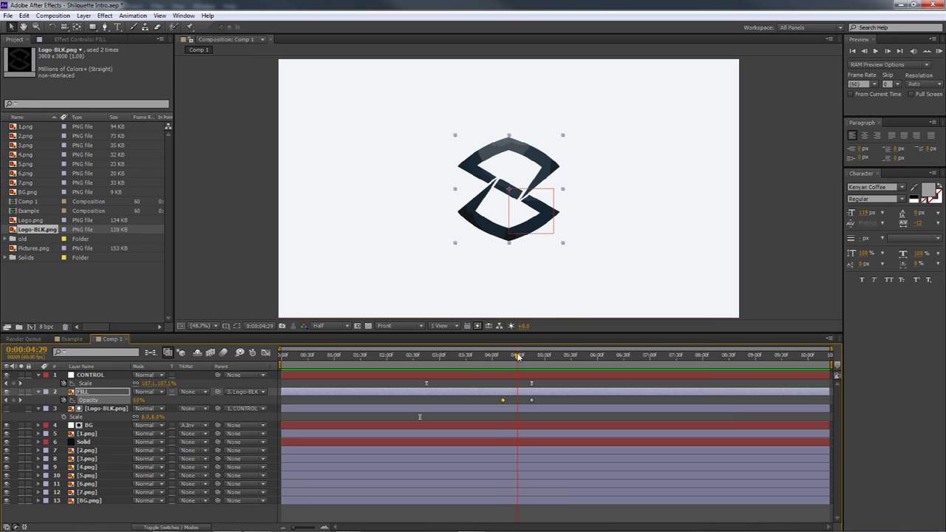
pyautogui.moveTo(518, 357); pyautogui.dragTo(520, 358)
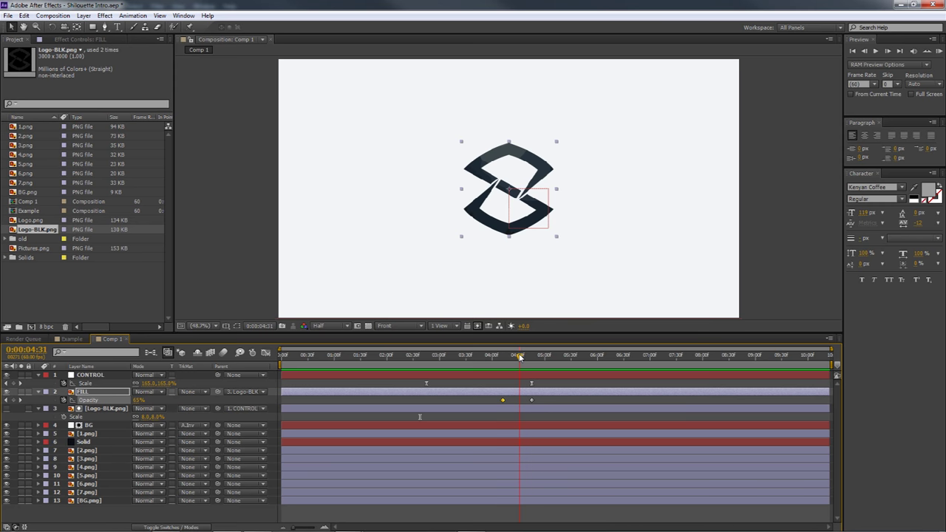
pyautogui.moveTo(520, 358); pyautogui.dragTo(521, 357)
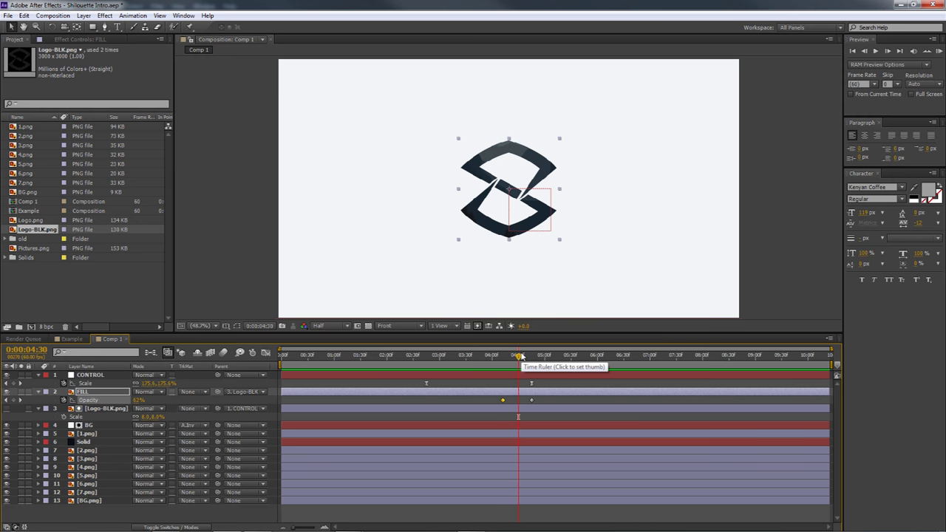